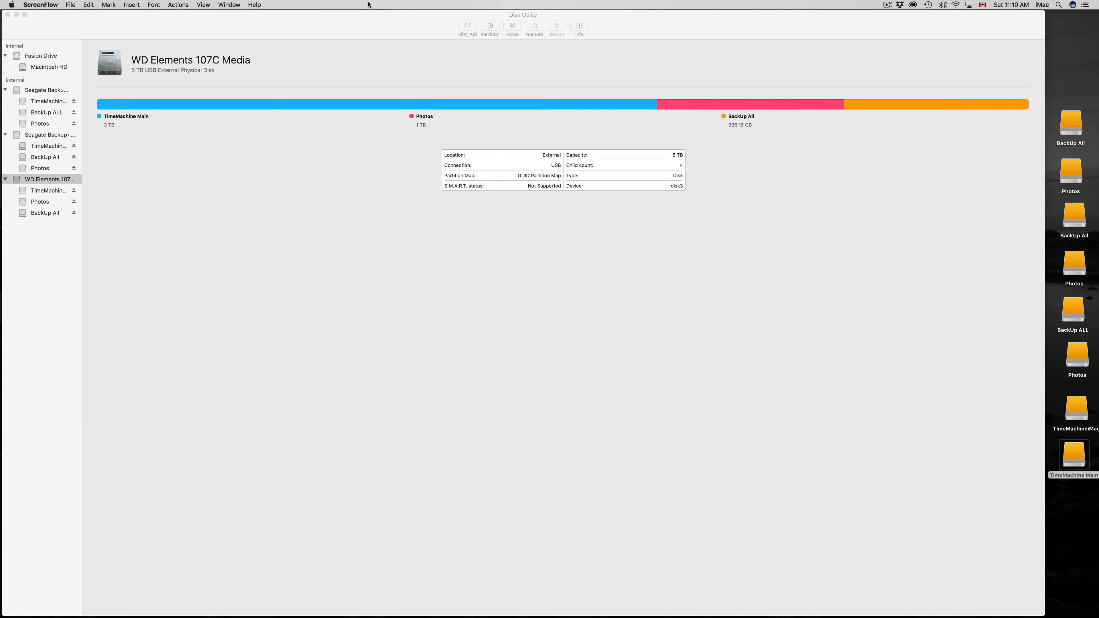
# Search Spotlight for "disk u", open Disk Utility and shift its window slightly inward on the desktop.
pyautogui.click(1059, 5)
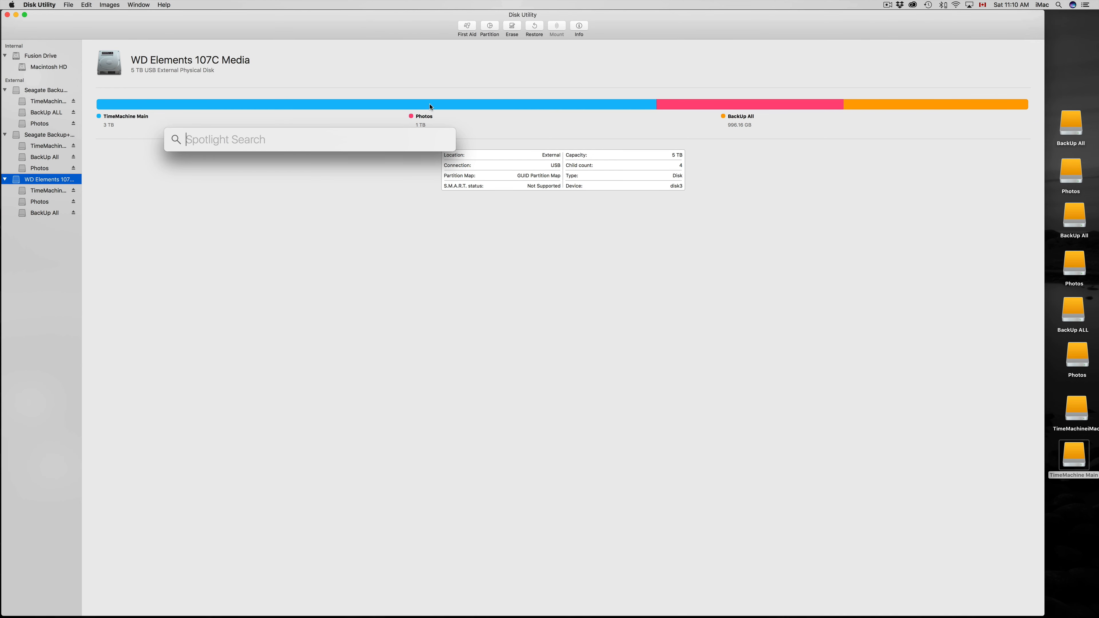
pyautogui.write('disk u')
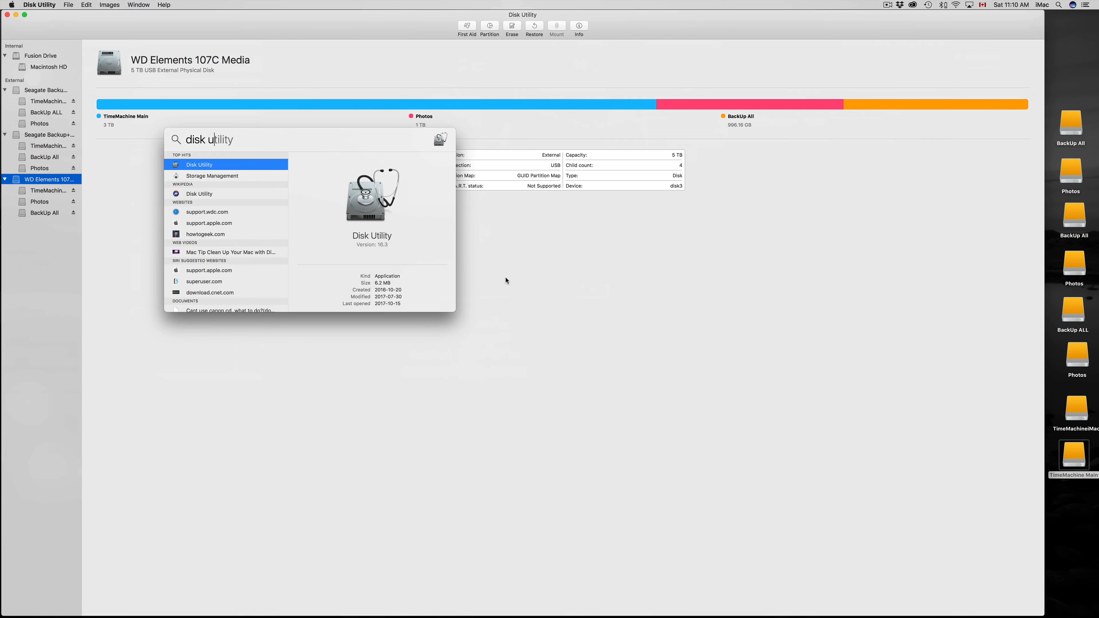
pyautogui.click(505, 278)
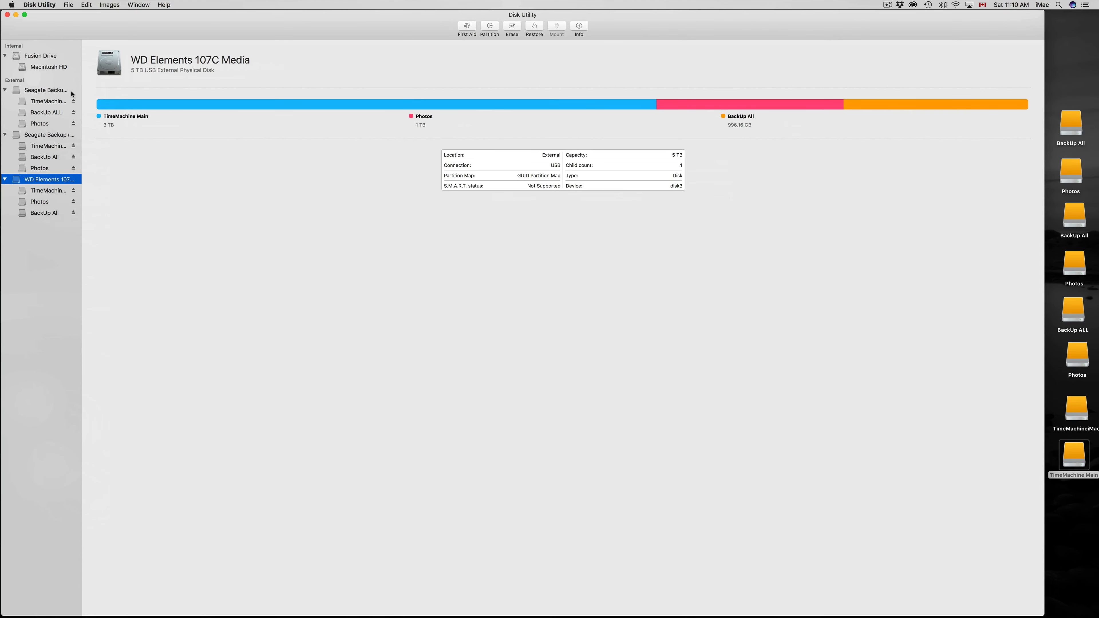
pyautogui.moveTo(3, 14); pyautogui.dragTo(18, 18)
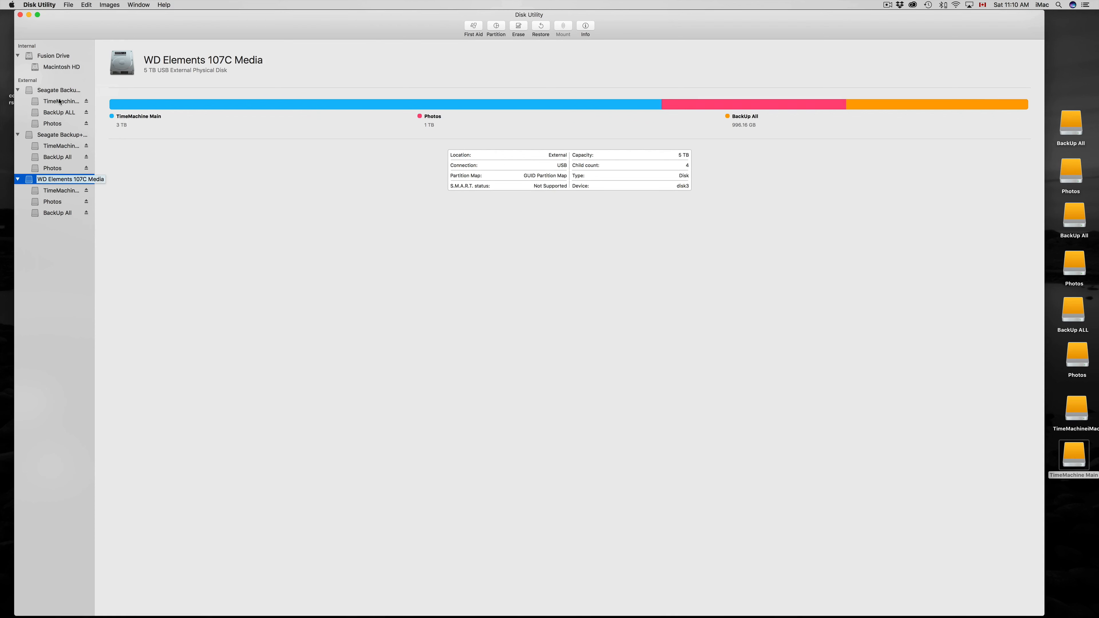
# Examine the partition layouts of the two external Seagate Backup+ drives and the WD Elements drive.
pyautogui.click(54, 90)
pyautogui.click(51, 135)
pyautogui.click(55, 180)
pyautogui.click(55, 90)
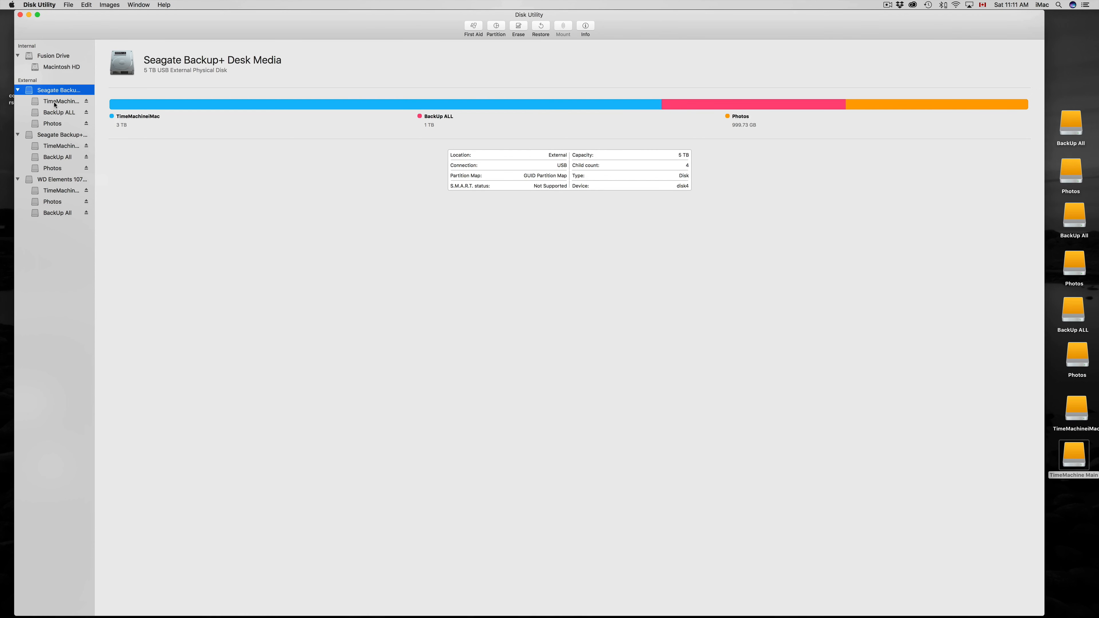
pyautogui.click(57, 134)
pyautogui.click(52, 184)
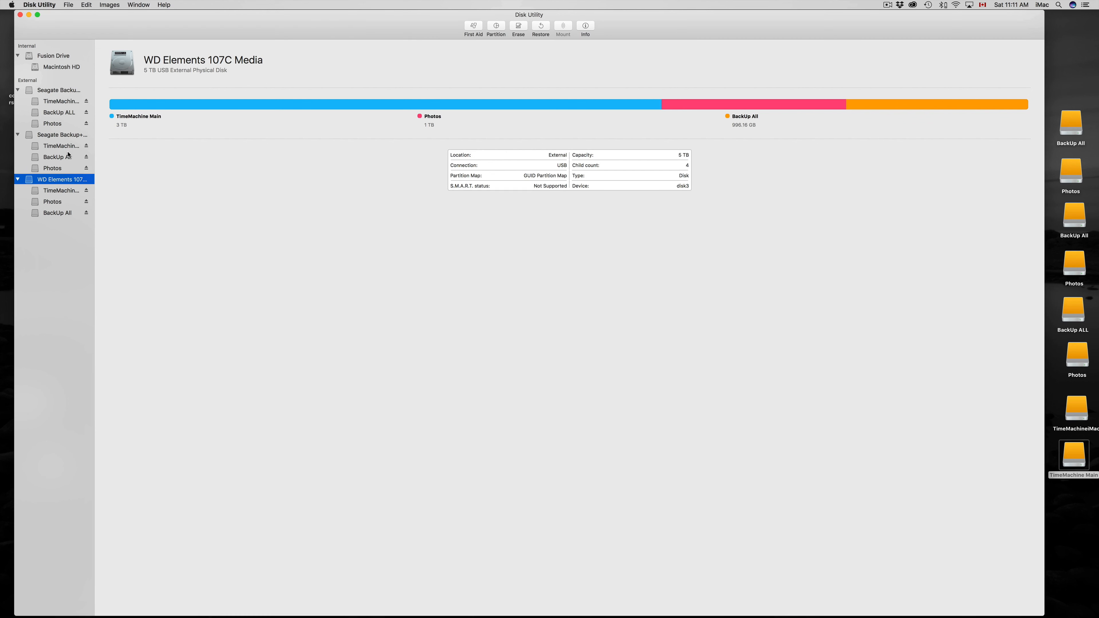
pyautogui.click(54, 92)
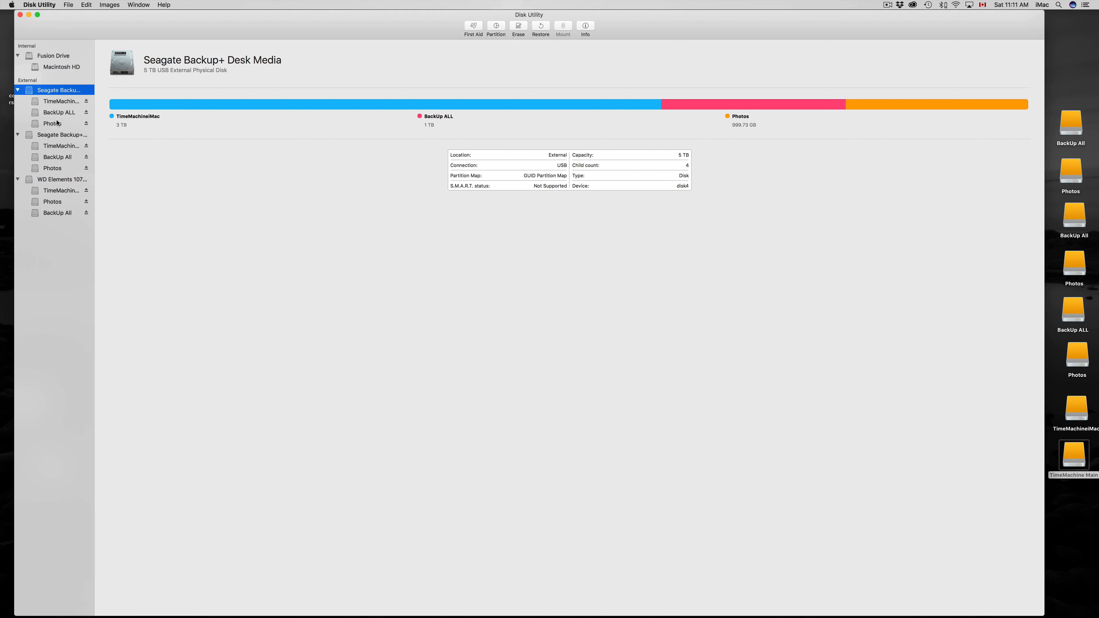
pyautogui.click(58, 137)
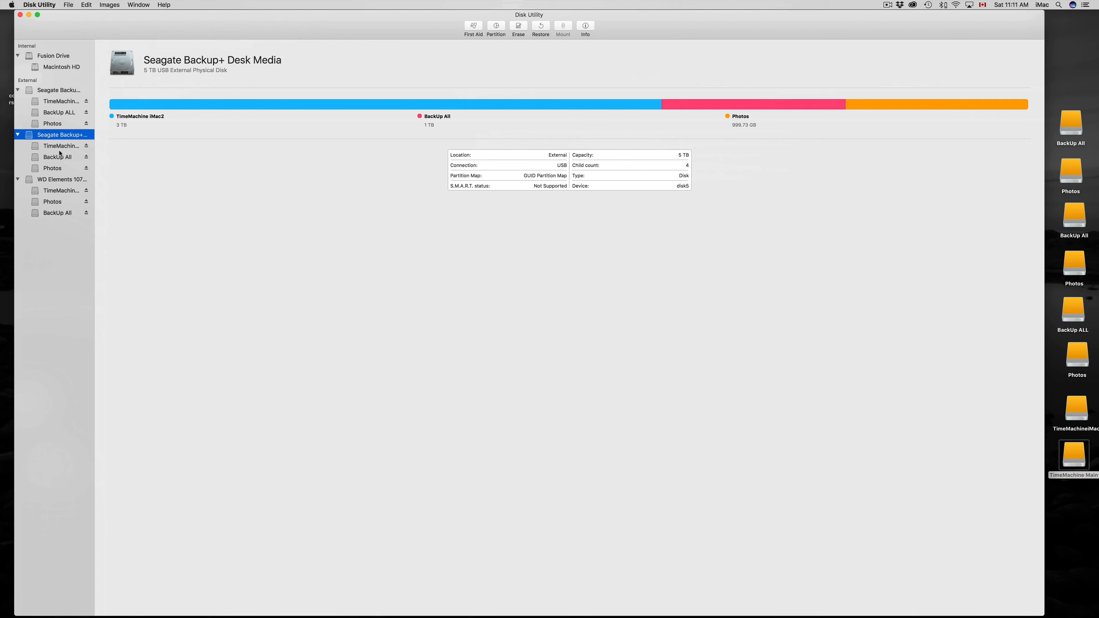
# Try to erase the first Seagate Backup+ drive with the name Seagate, Mac OS Extended (Journaled) format and GUID Partition Map scheme.
pyautogui.click(59, 90)
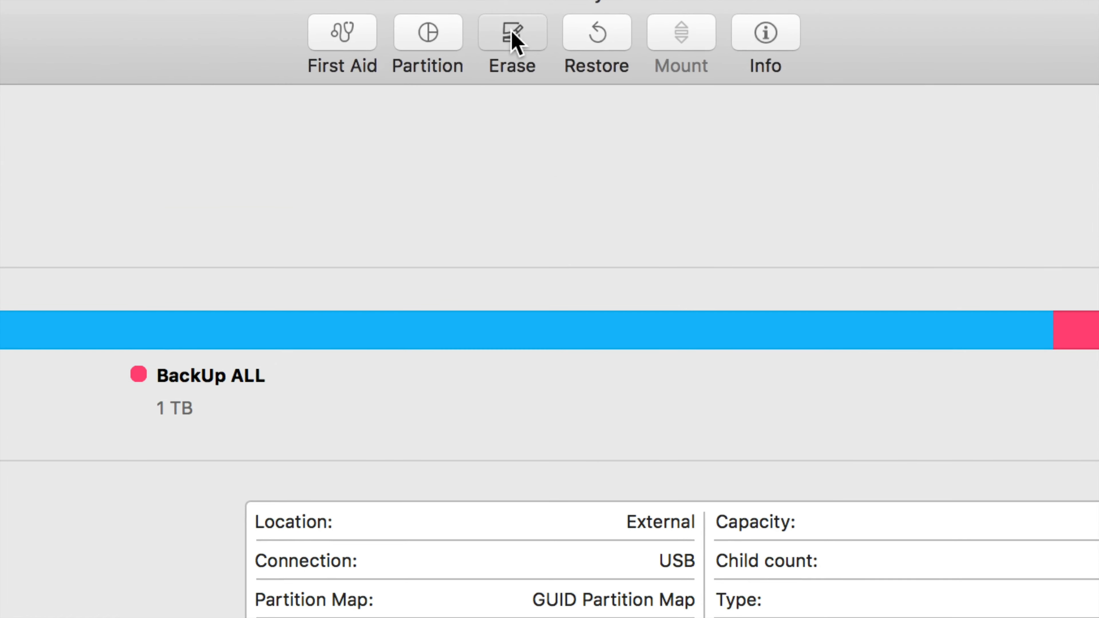
pyautogui.click(512, 33)
pyautogui.write('Seagate')
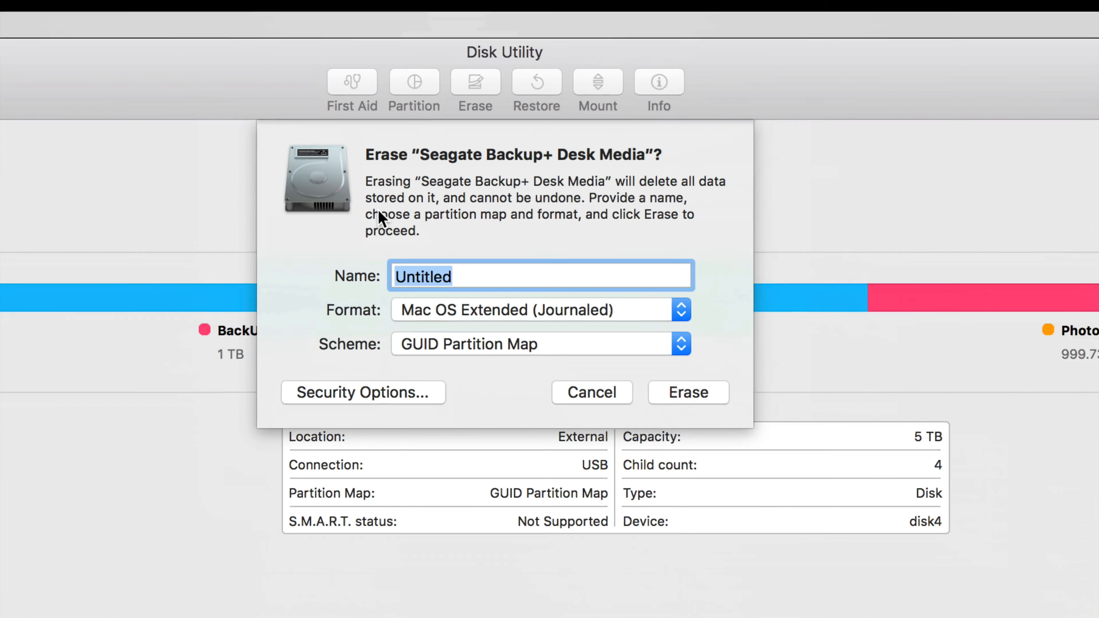
pyautogui.moveTo(500, 94); pyautogui.dragTo(488, 96)
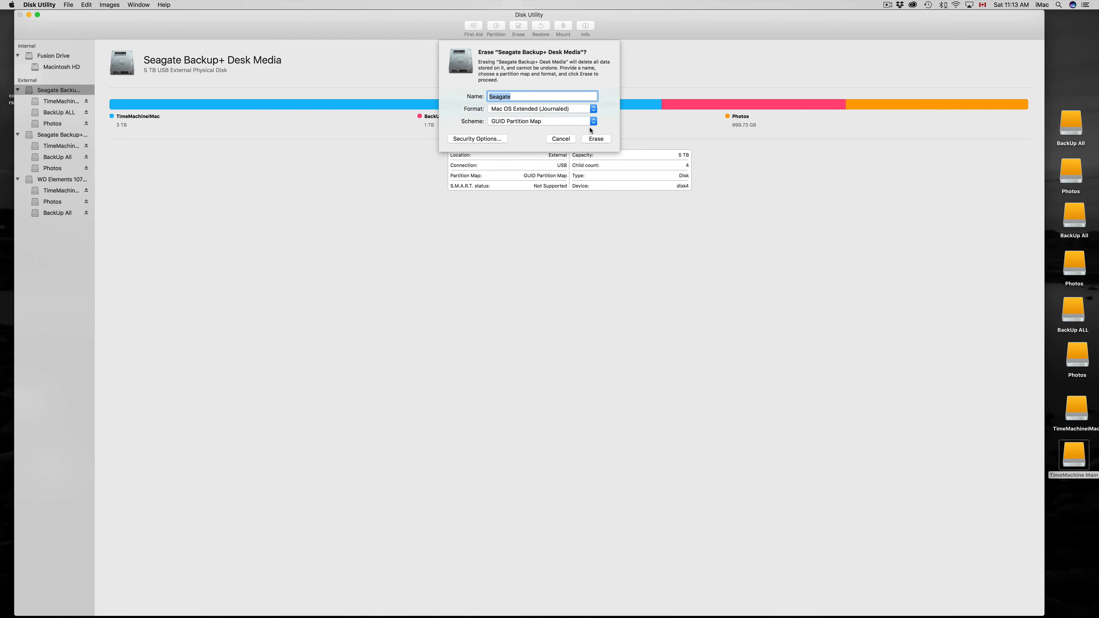
pyautogui.click(592, 111)
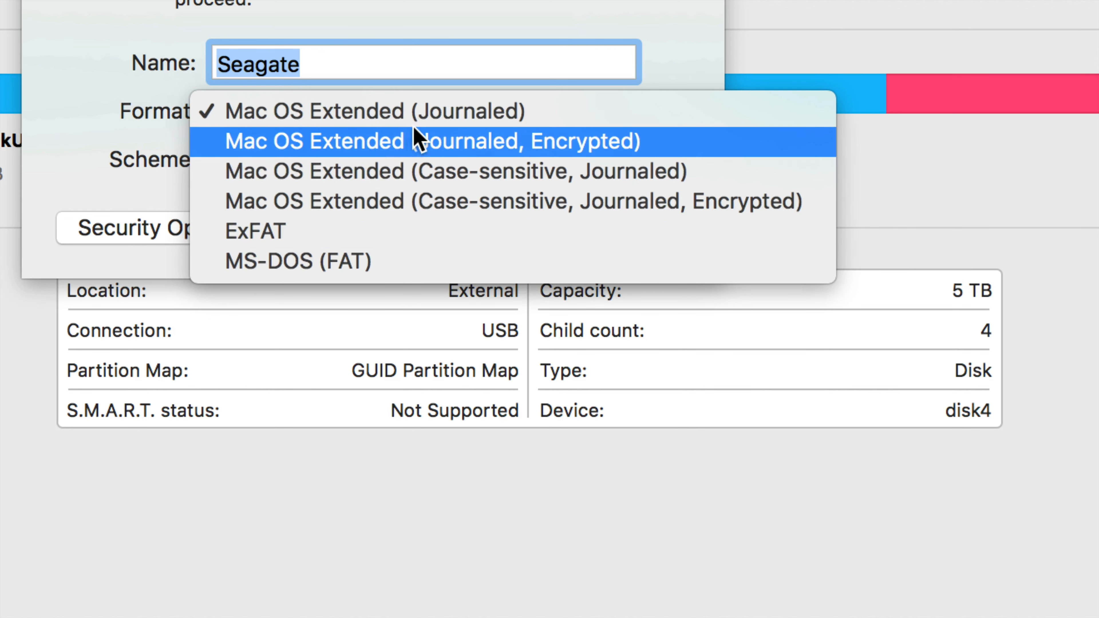
pyautogui.click(465, 122)
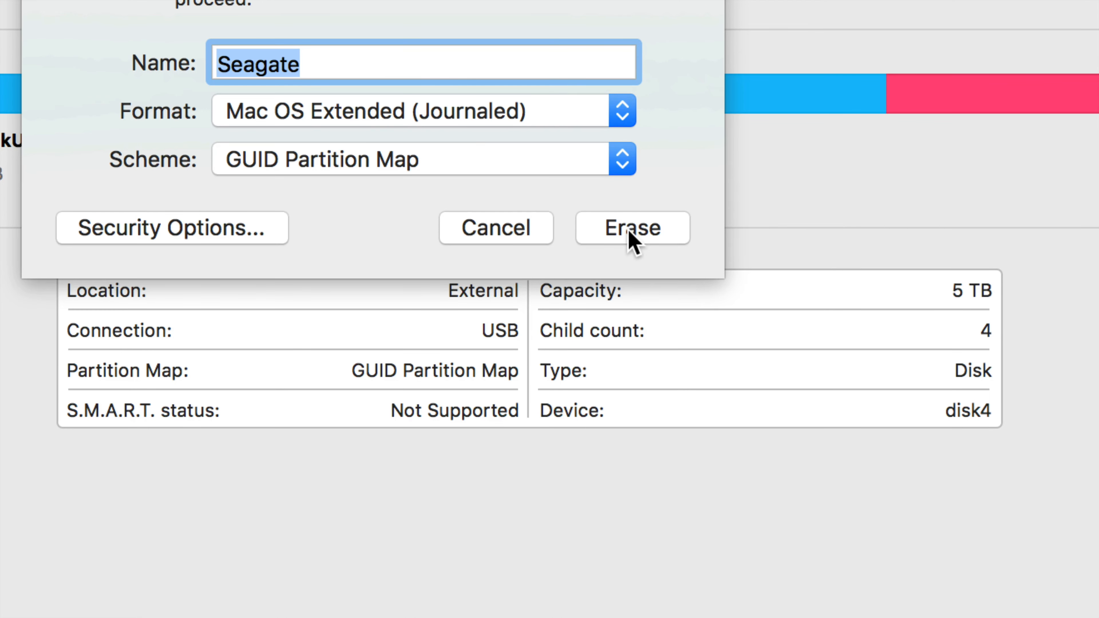
pyautogui.click(630, 236)
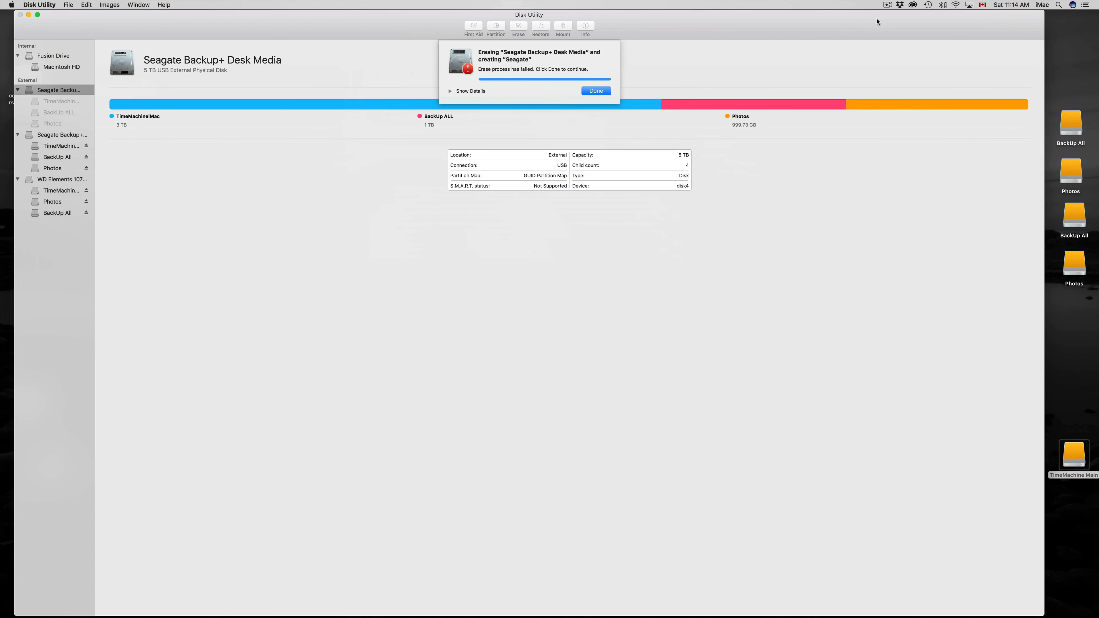
# Turn off automatic backups in the Time Machine preferences, leave the exclusions as they are, and dismiss the erase report in Disk Utility.
pyautogui.click(927, 3)
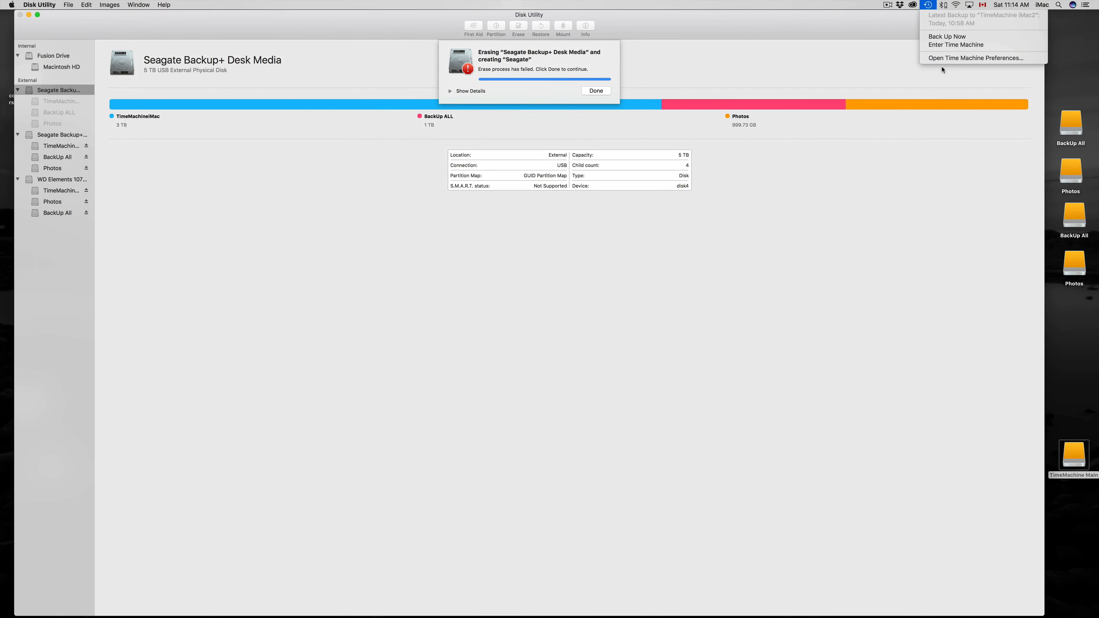
pyautogui.click(952, 58)
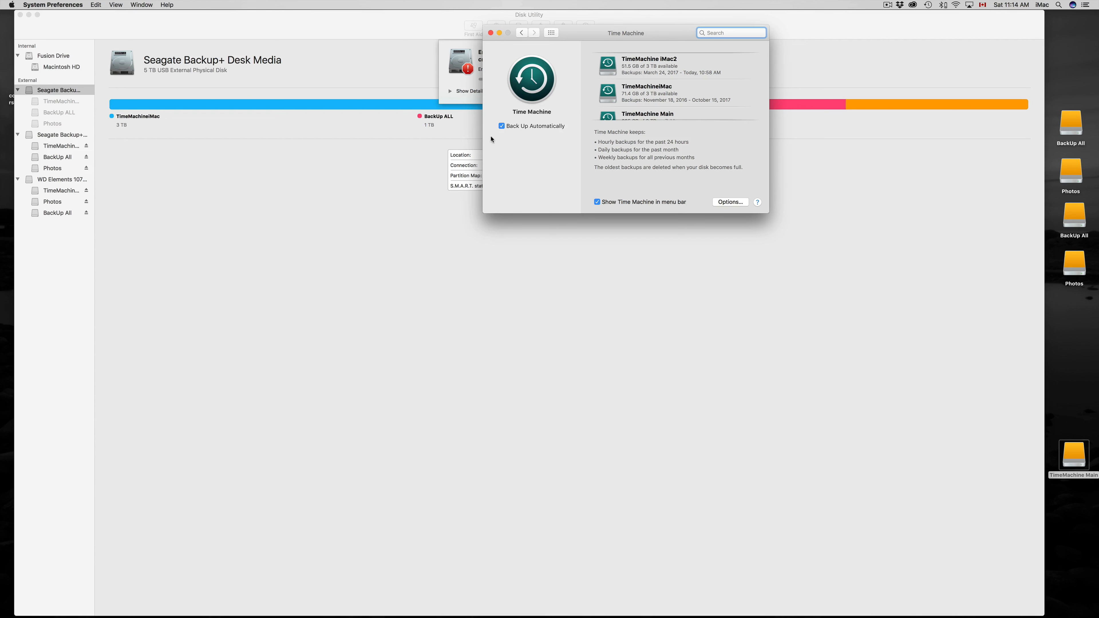
pyautogui.click(501, 126)
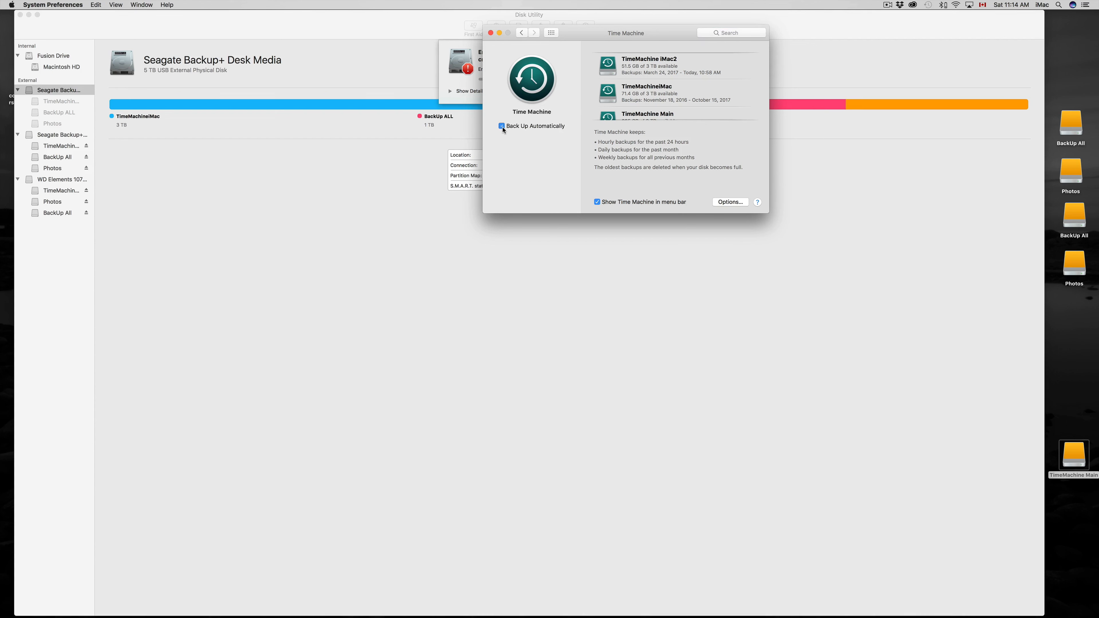
pyautogui.click(721, 206)
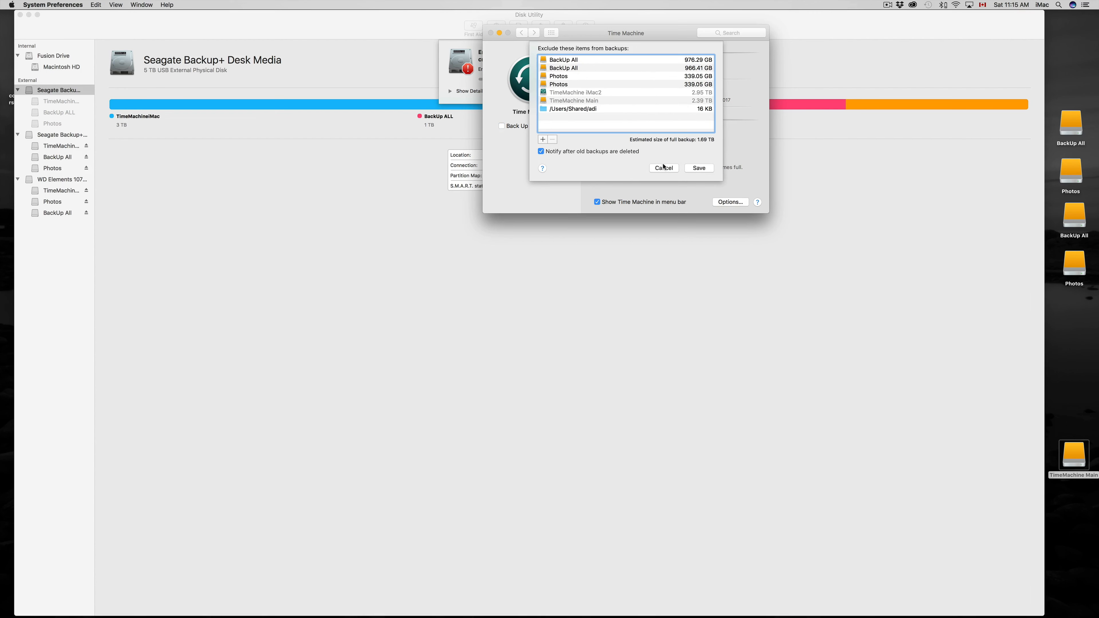
pyautogui.click(664, 168)
pyautogui.moveTo(585, 34); pyautogui.dragTo(550, 92)
pyautogui.scroll(-3, 604, 152)
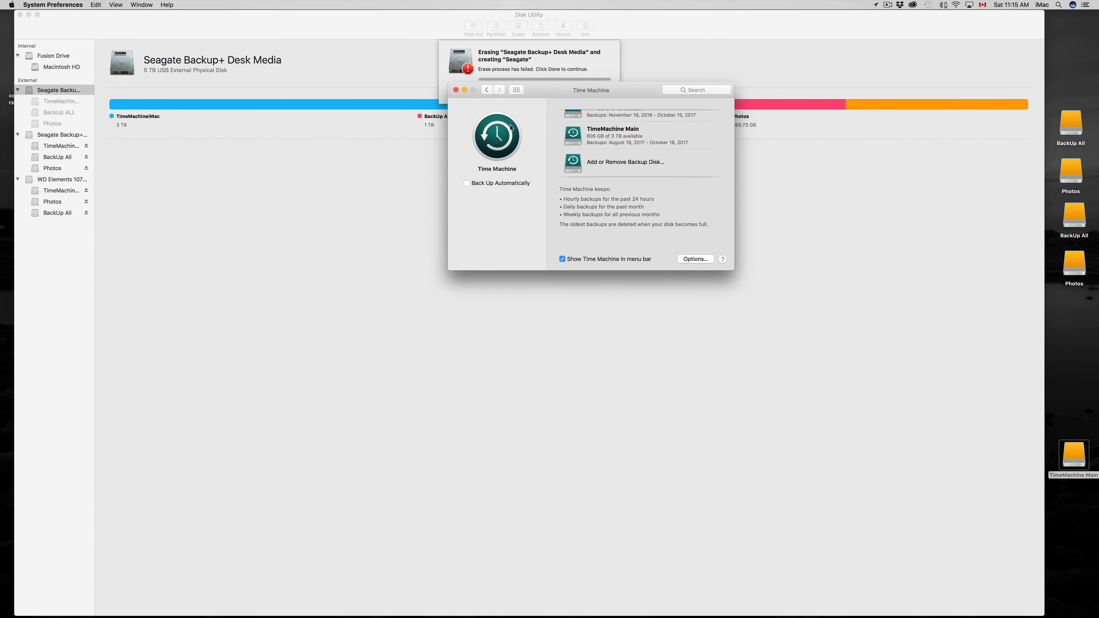
pyautogui.click(455, 90)
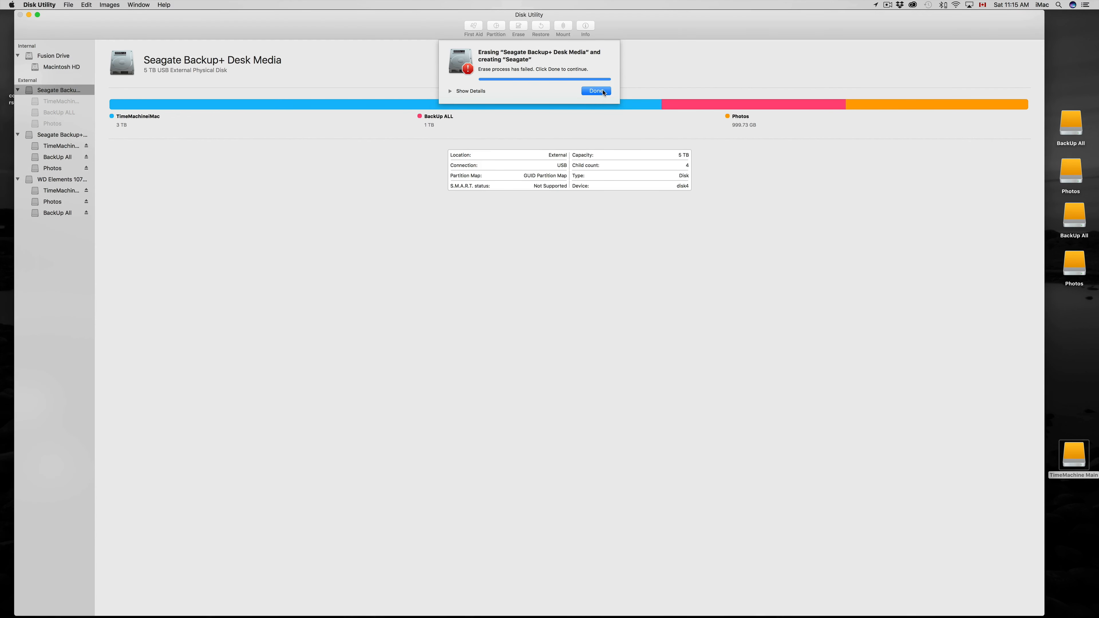
pyautogui.click(603, 93)
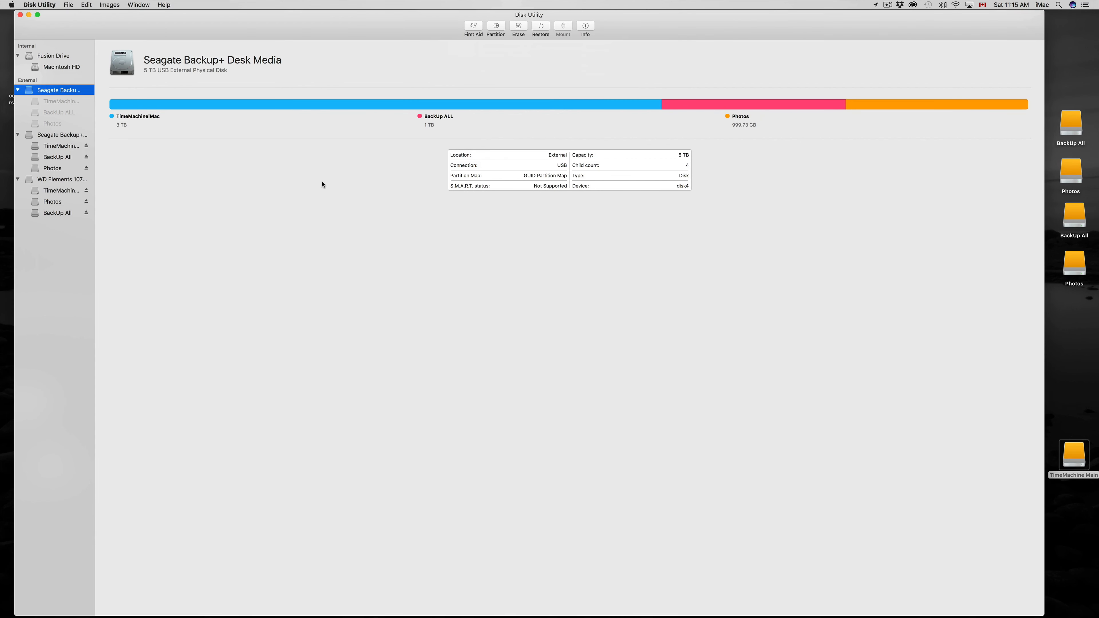
# Erase the first Seagate Backup+ drive as Untitled with Mac OS Extended (Journaled) format and GUID Partition Map scheme.
pyautogui.click(49, 112)
pyautogui.click(57, 94)
pyautogui.click(519, 26)
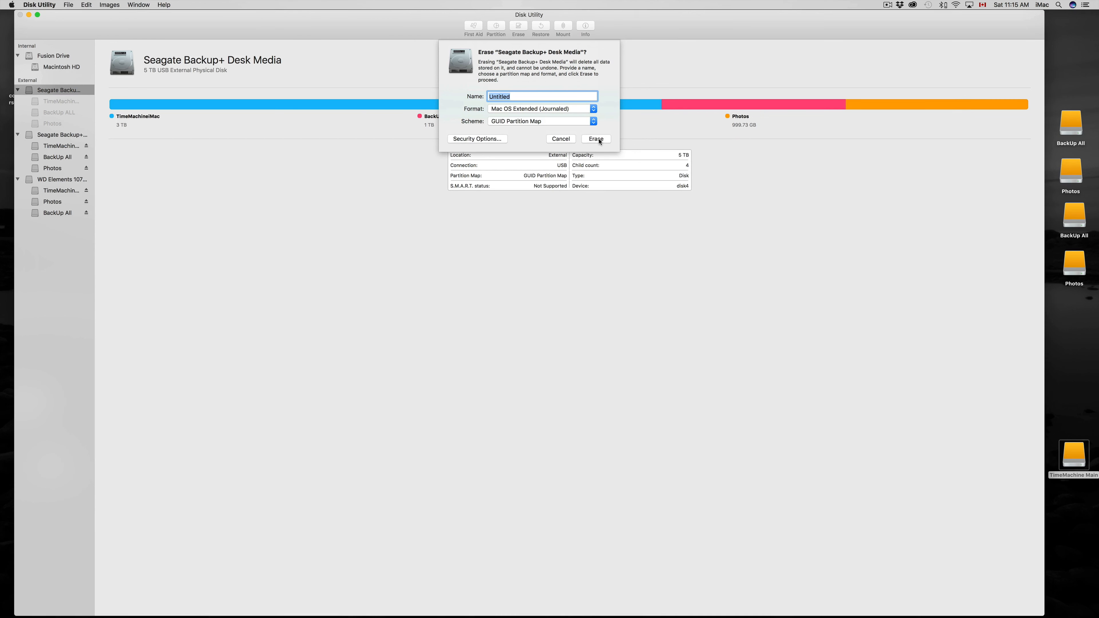
pyautogui.click(594, 109)
pyautogui.click(589, 110)
pyautogui.click(593, 140)
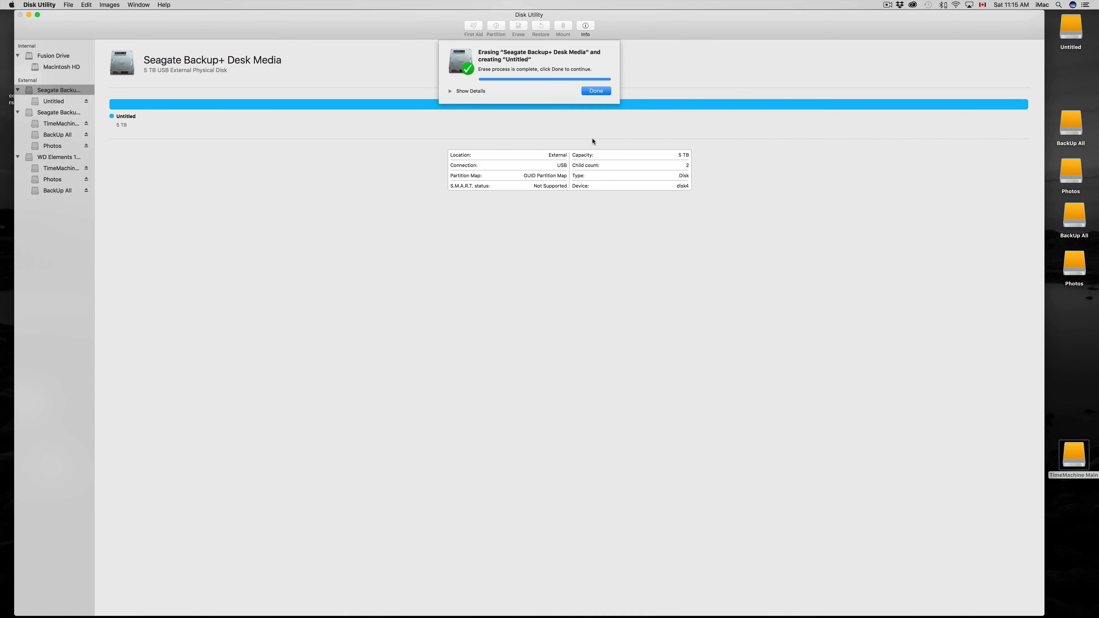
pyautogui.click(596, 91)
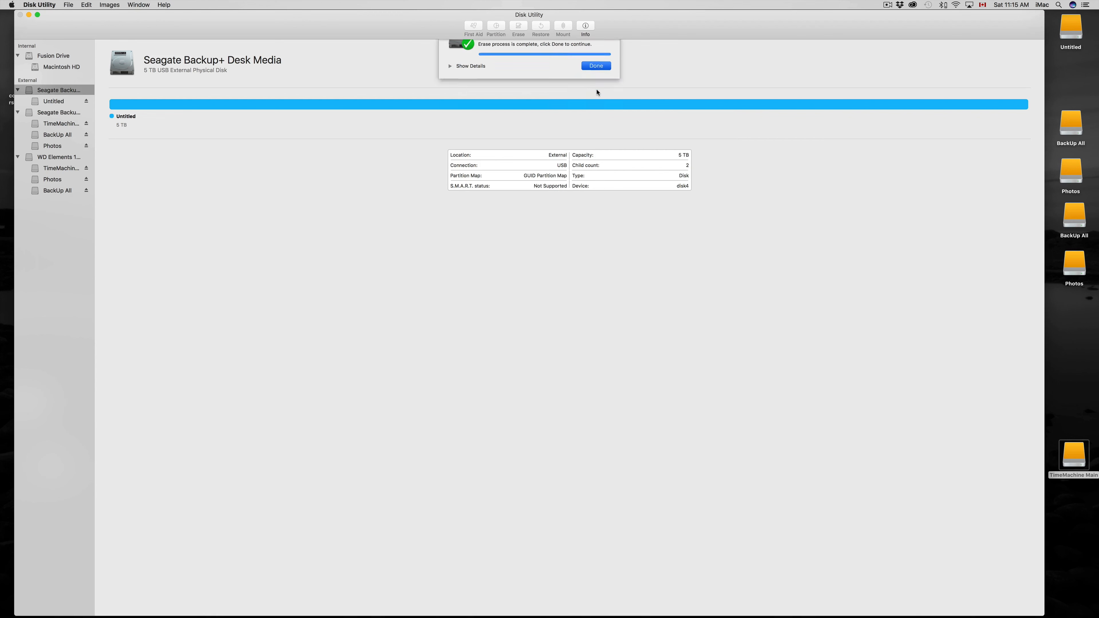
# Try to erase the second Seagate Backup+ drive as Untitled in Mac OS Extended (Journaled) format with a GUID Partition Map.
pyautogui.click(56, 113)
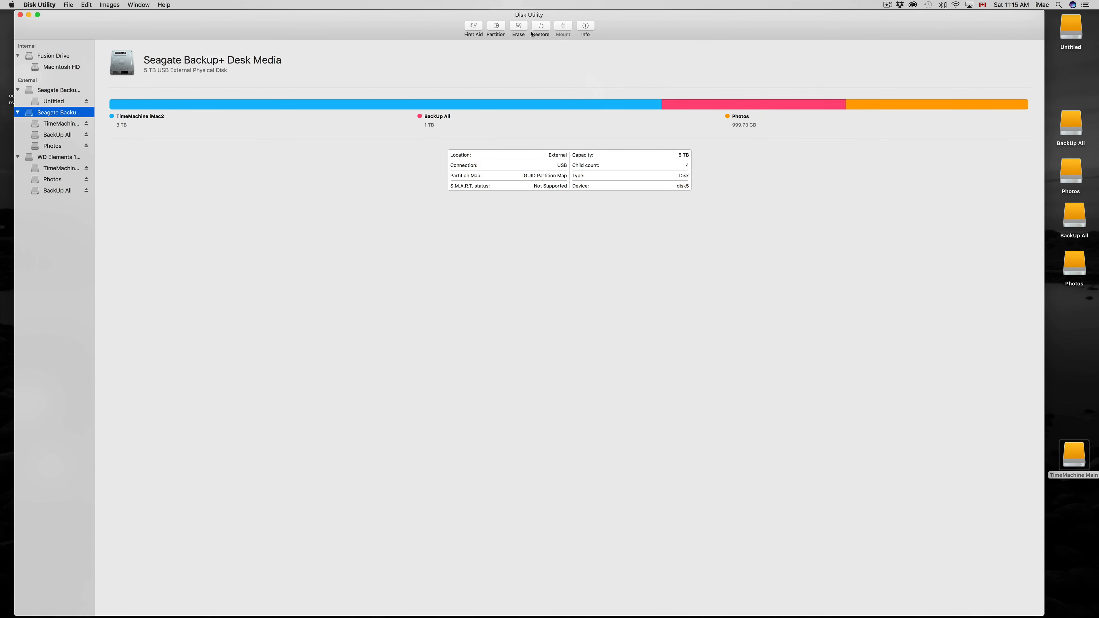
pyautogui.click(518, 27)
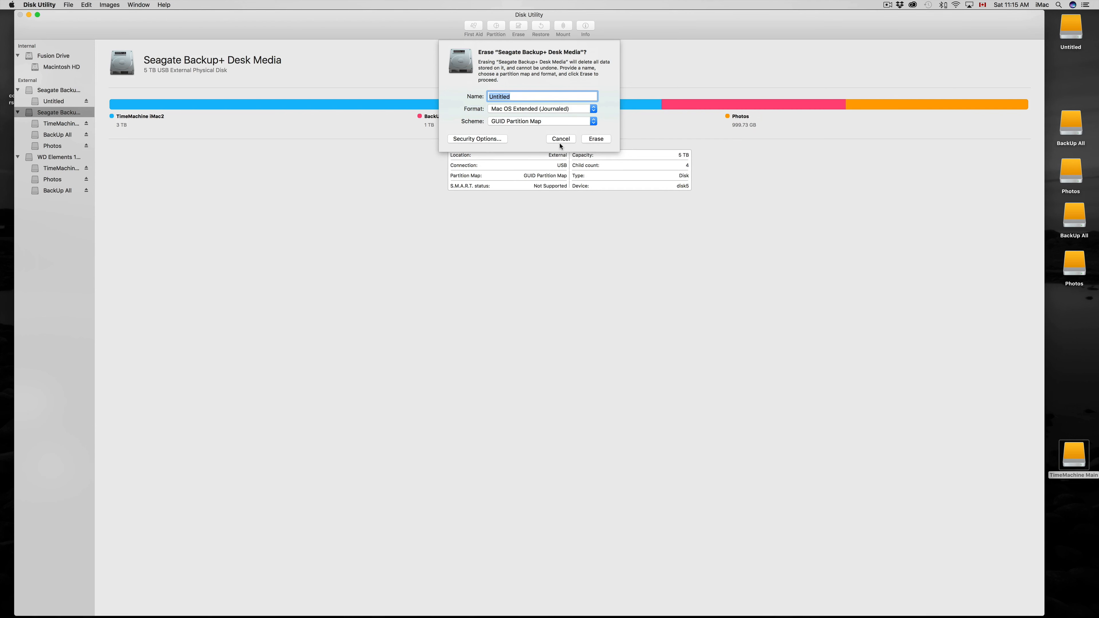
pyautogui.click(601, 140)
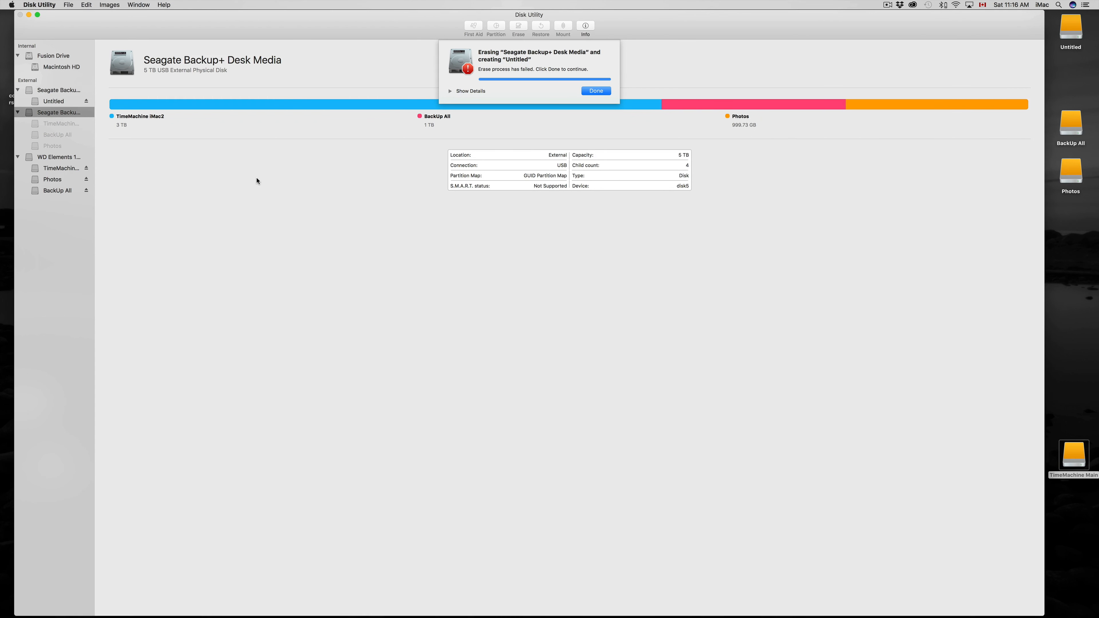
pyautogui.click(605, 92)
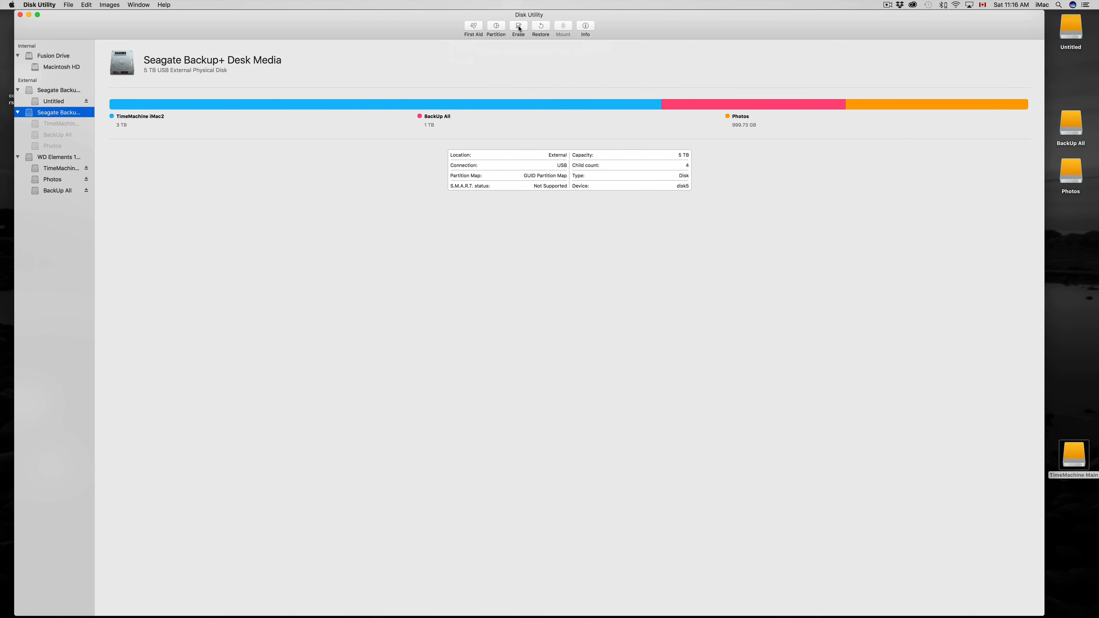
# Retry erasing the second Seagate Backup+ drive as Untitled, Mac OS Extended (Journaled), GUID Partition Map, with the process details shown.
pyautogui.click(519, 28)
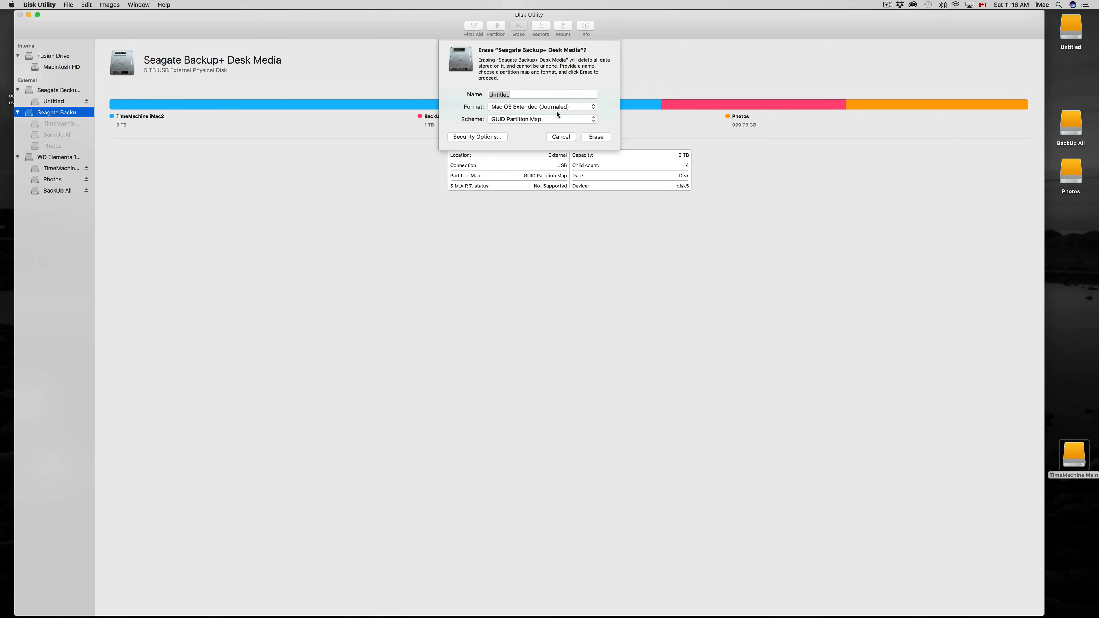
pyautogui.click(596, 140)
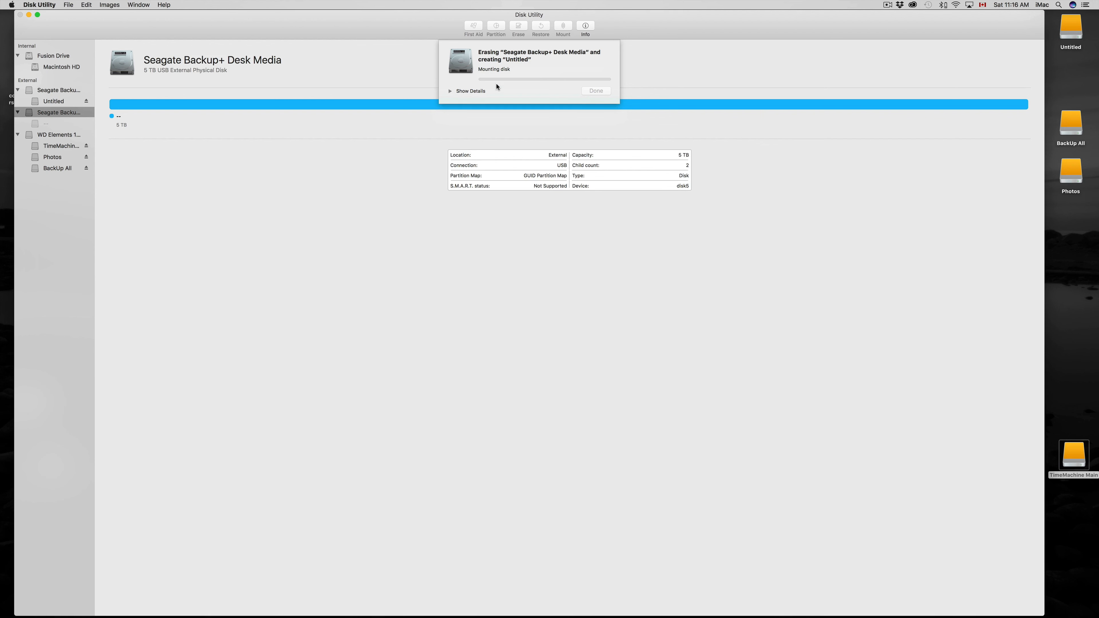
pyautogui.click(463, 93)
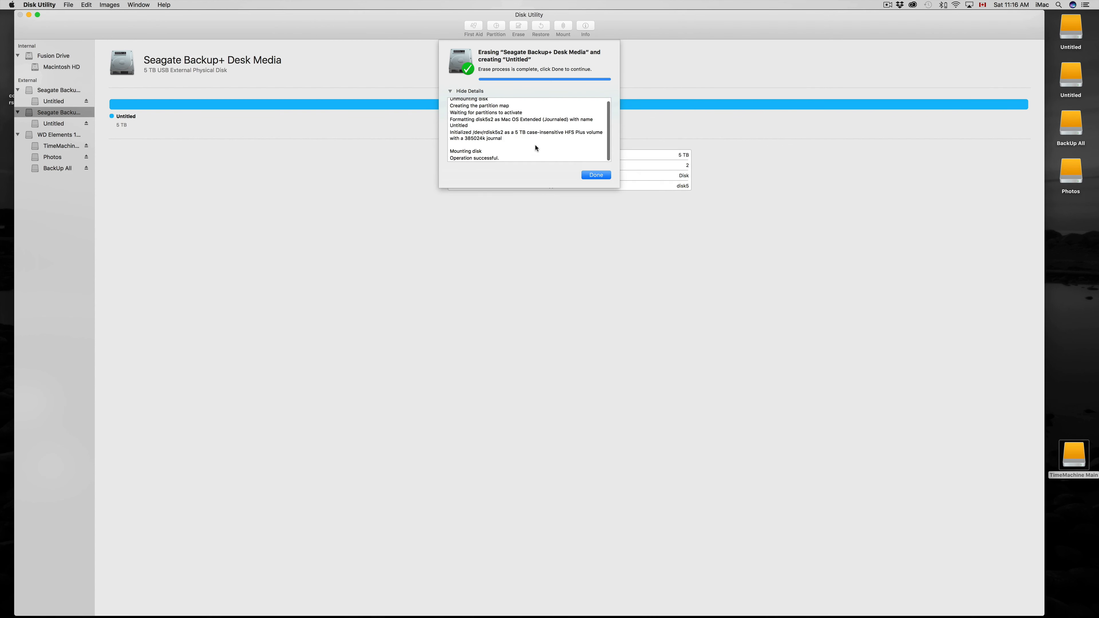
pyautogui.click(595, 176)
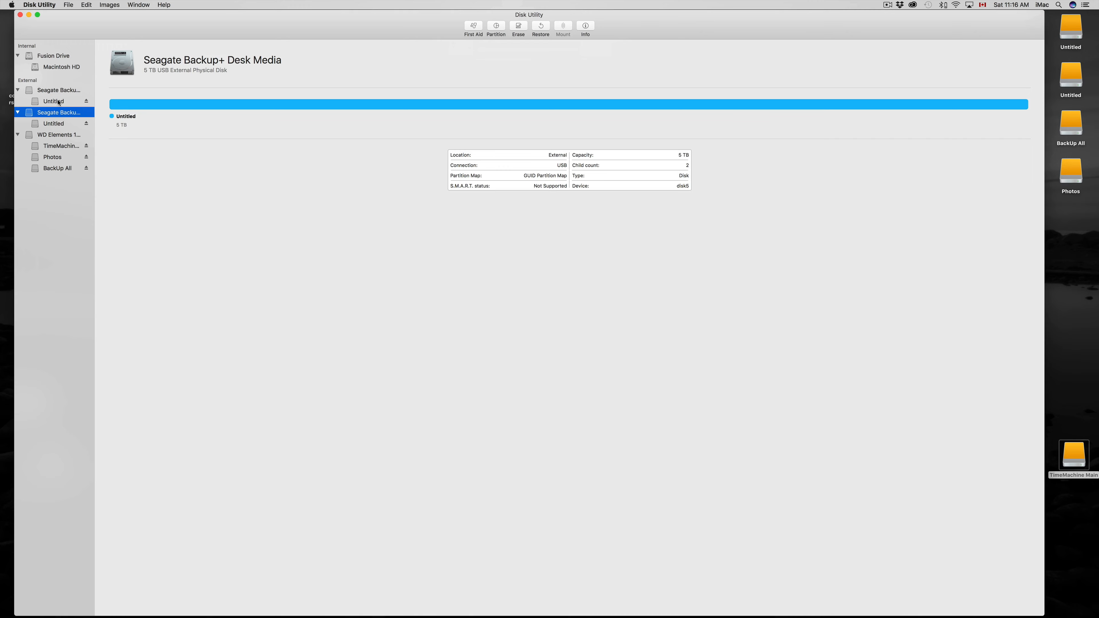
# Compare the volume layouts of the two erased Seagate drives with the partitions on the WD Elements drive.
pyautogui.click(50, 93)
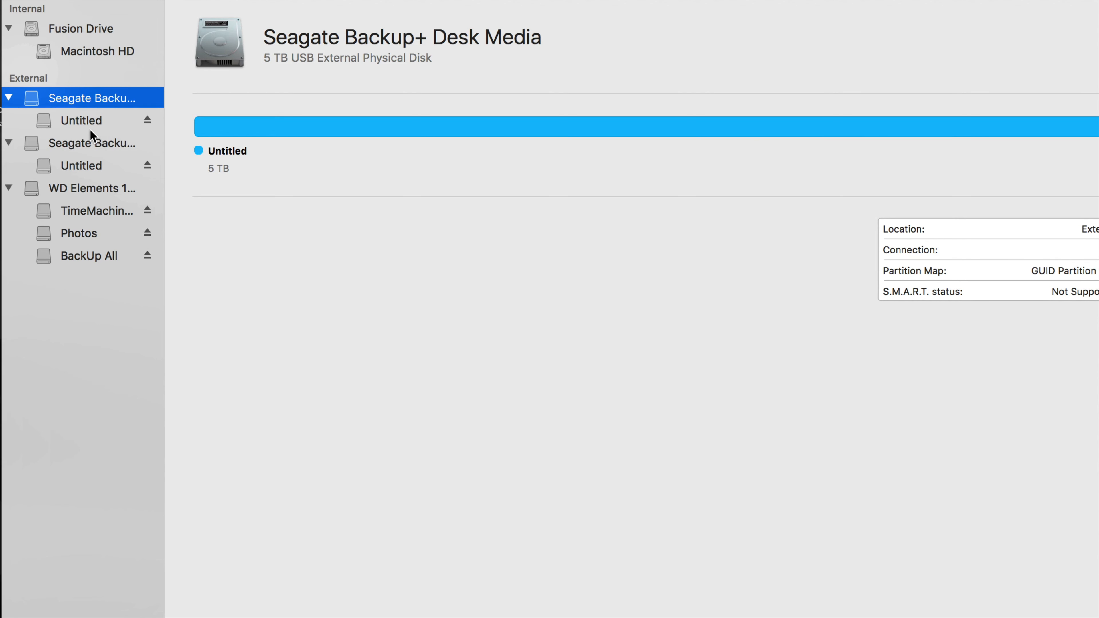
pyautogui.click(80, 145)
pyautogui.click(83, 98)
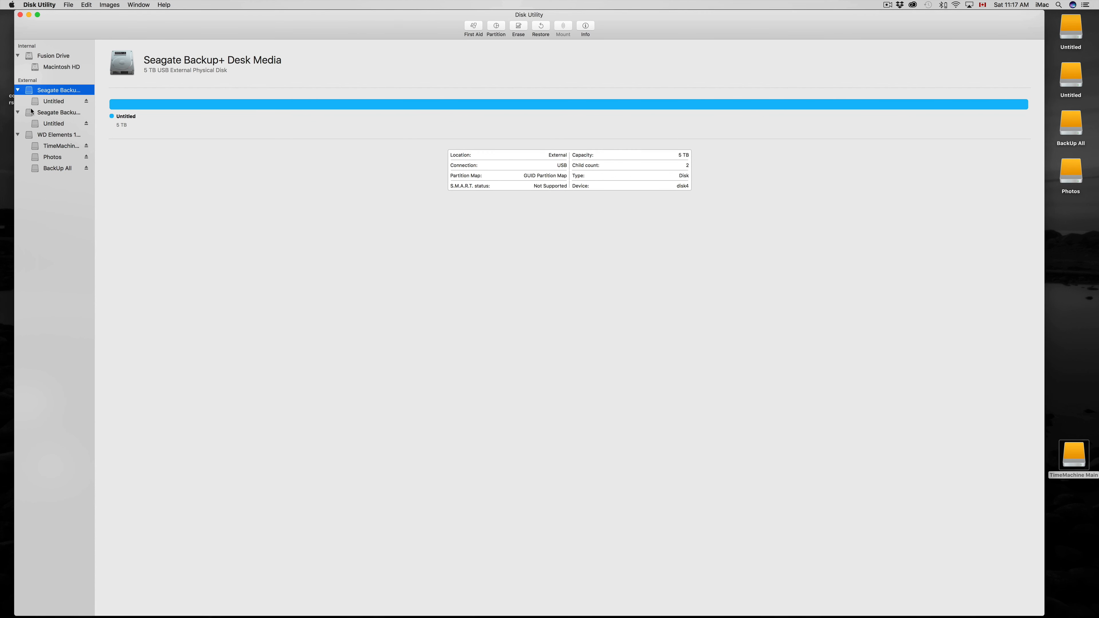
pyautogui.click(58, 136)
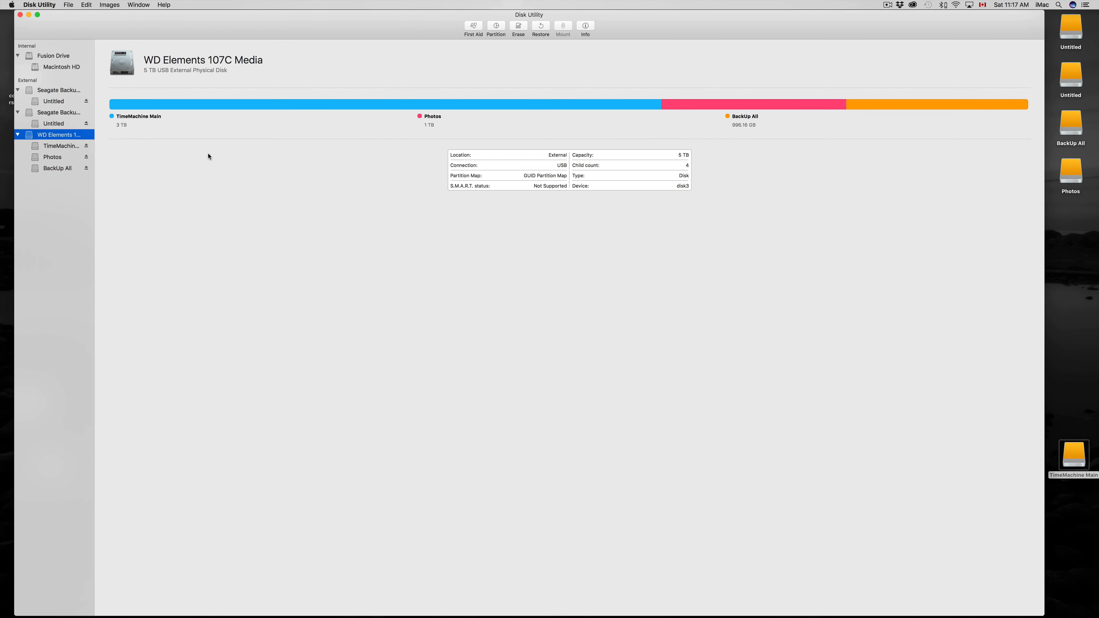
pyautogui.click(56, 90)
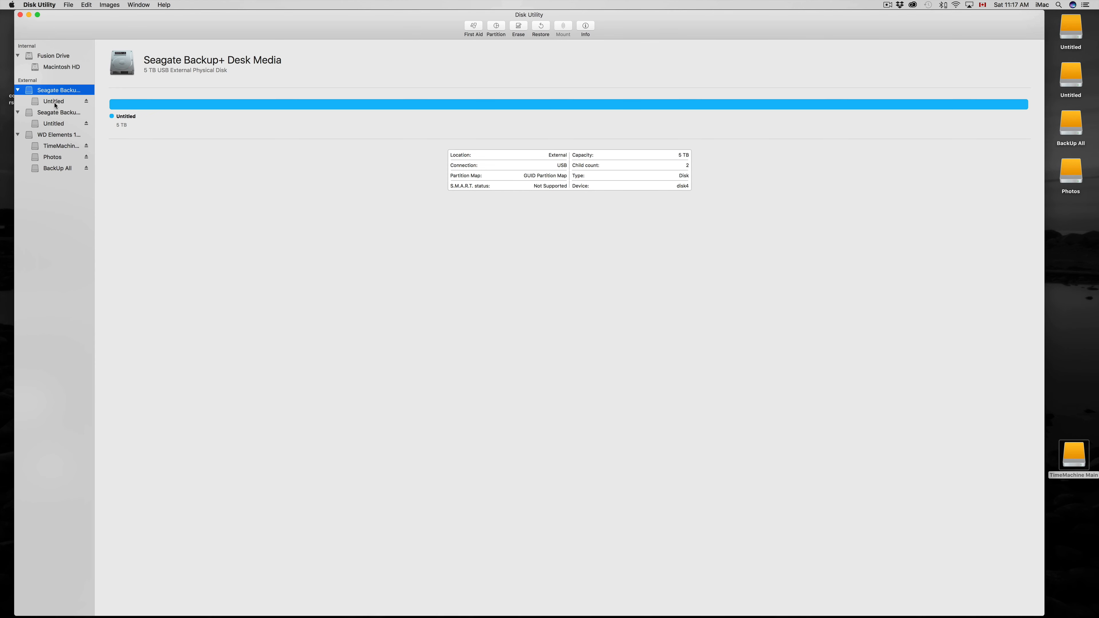
# Start partitioning the first Seagate Backup+ drive, naming its existing partition Time Machine.
pyautogui.click(58, 100)
pyautogui.click(54, 91)
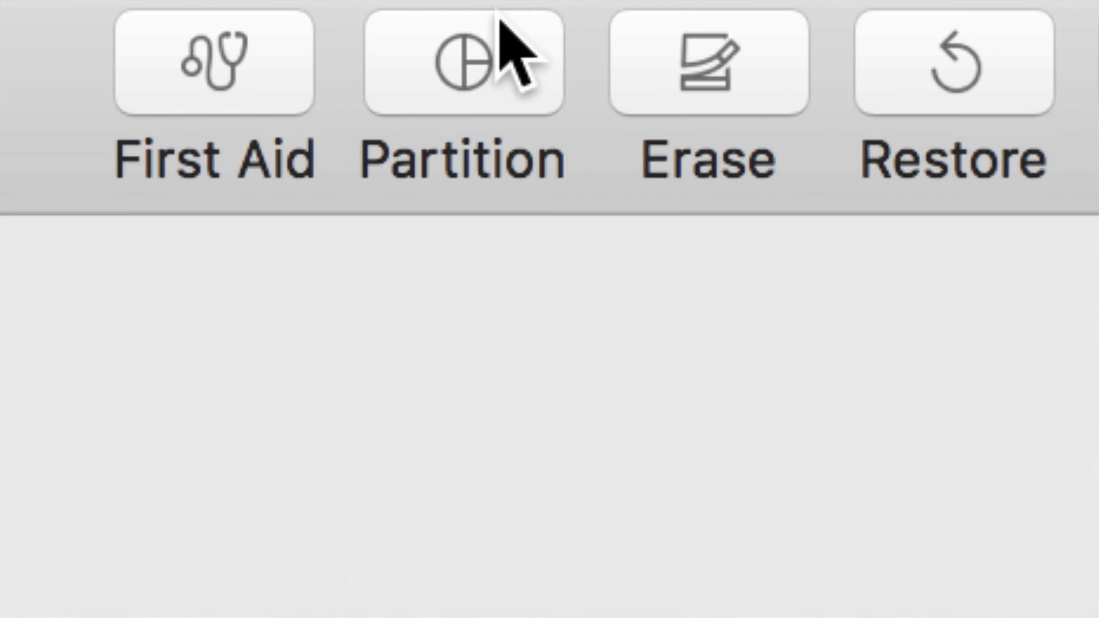
pyautogui.click(484, 65)
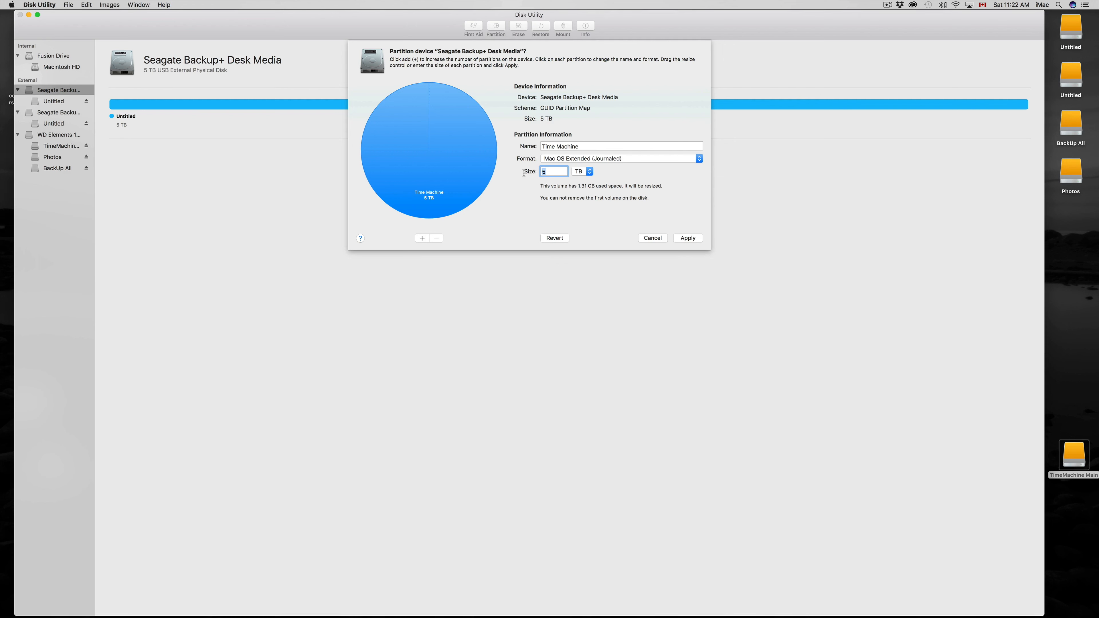
pyautogui.click(572, 147)
pyautogui.tripleClick(574, 147)
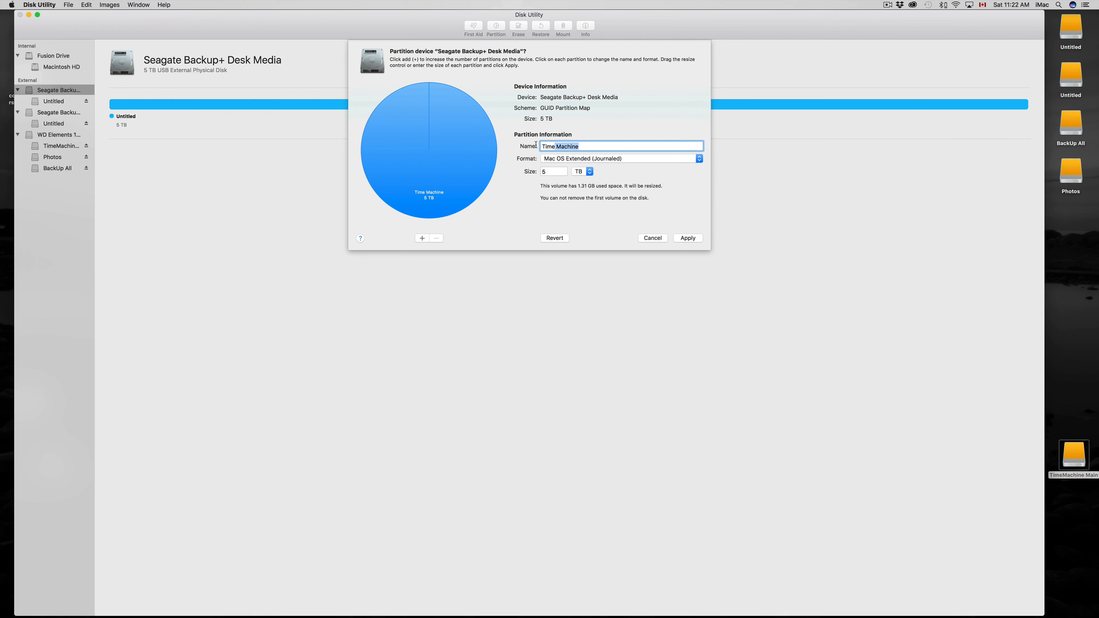
pyautogui.click(611, 157)
pyautogui.click(617, 162)
pyautogui.press('Tab')
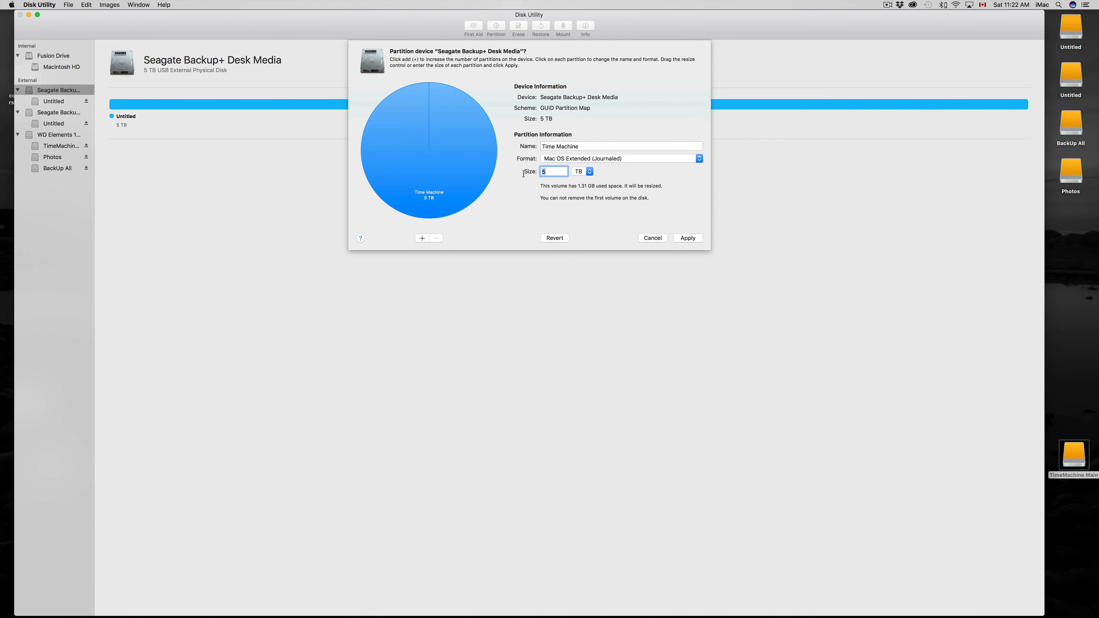
# Try ExFAT as the Time Machine partition's format and switch it back to Mac OS Extended (Journaled).
pyautogui.click(618, 159)
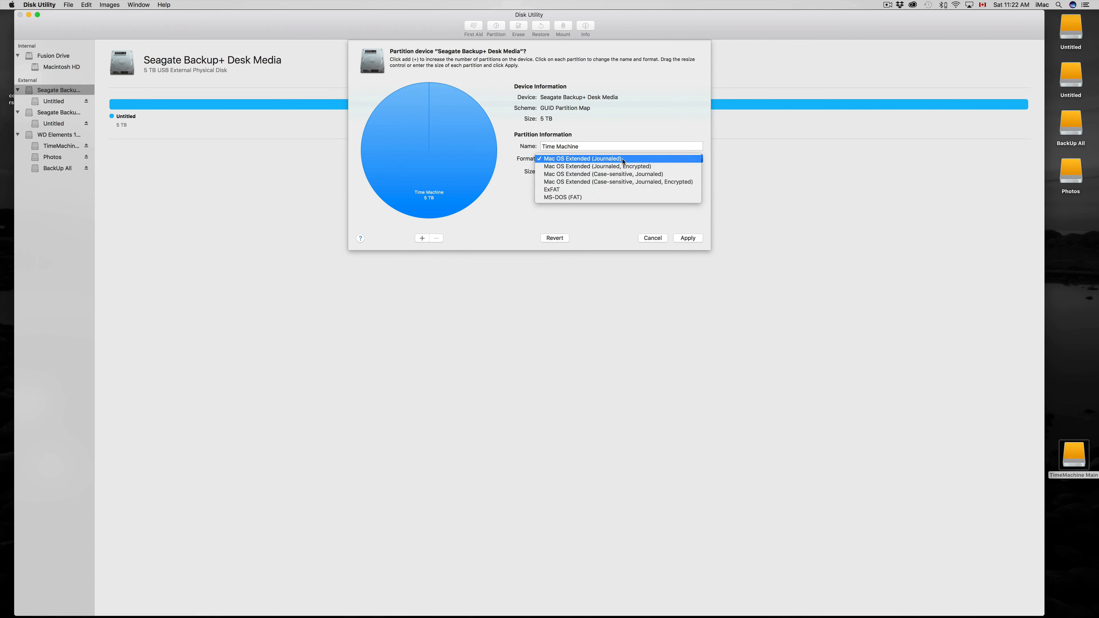
pyautogui.click(606, 189)
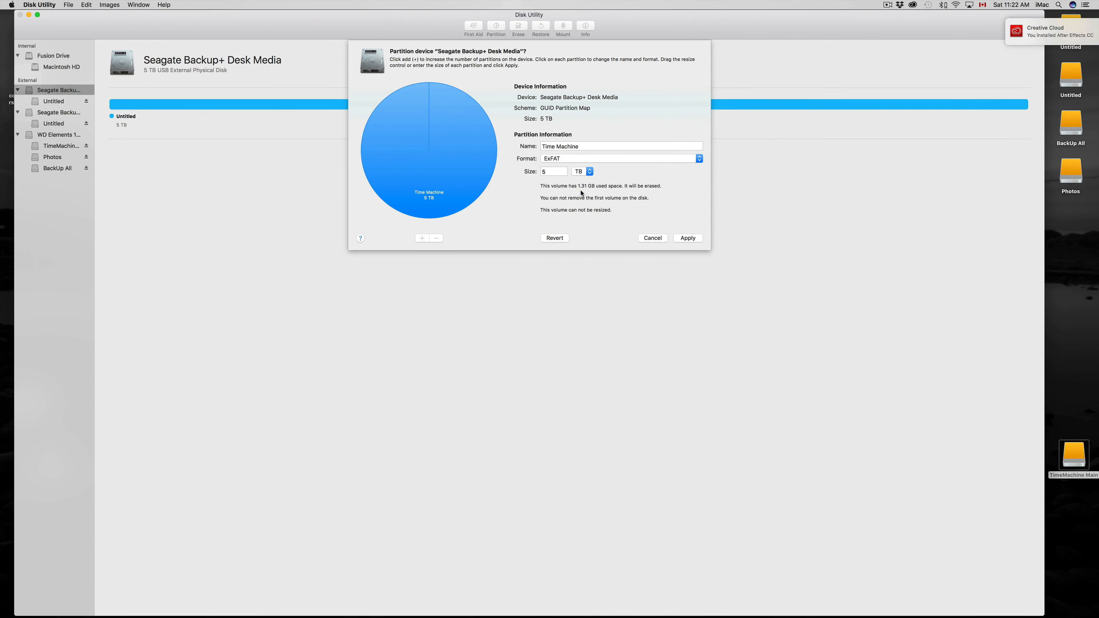
pyautogui.click(601, 159)
pyautogui.click(612, 130)
# Set the Time Machine partition's size to 3 TB and add a second partition in the remaining space.
pyautogui.moveTo(556, 172); pyautogui.dragTo(528, 171)
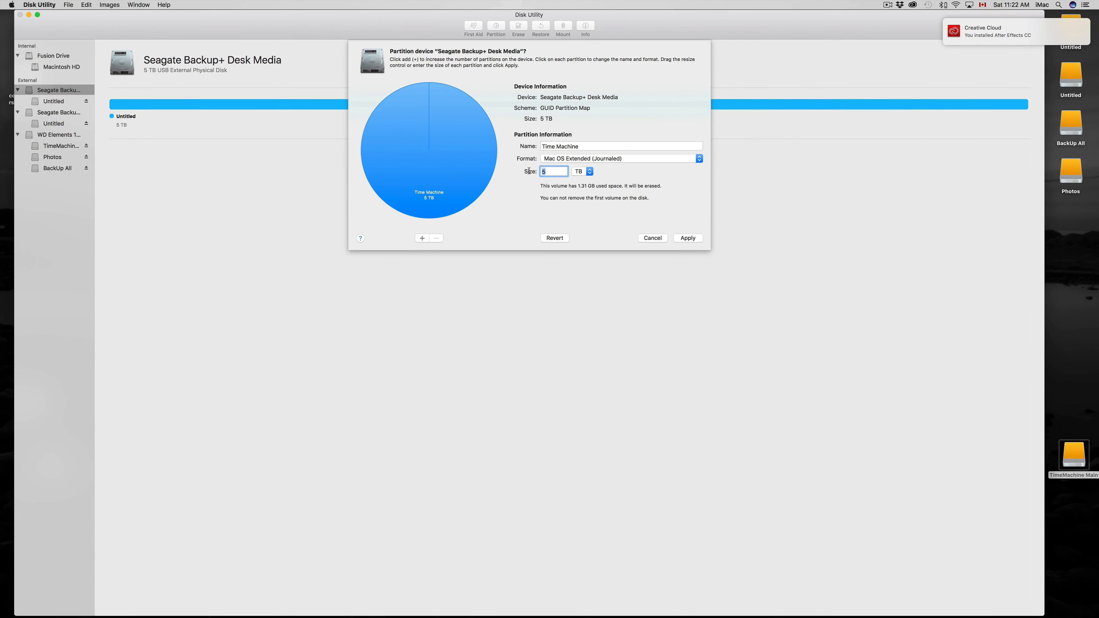
pyautogui.write('3')
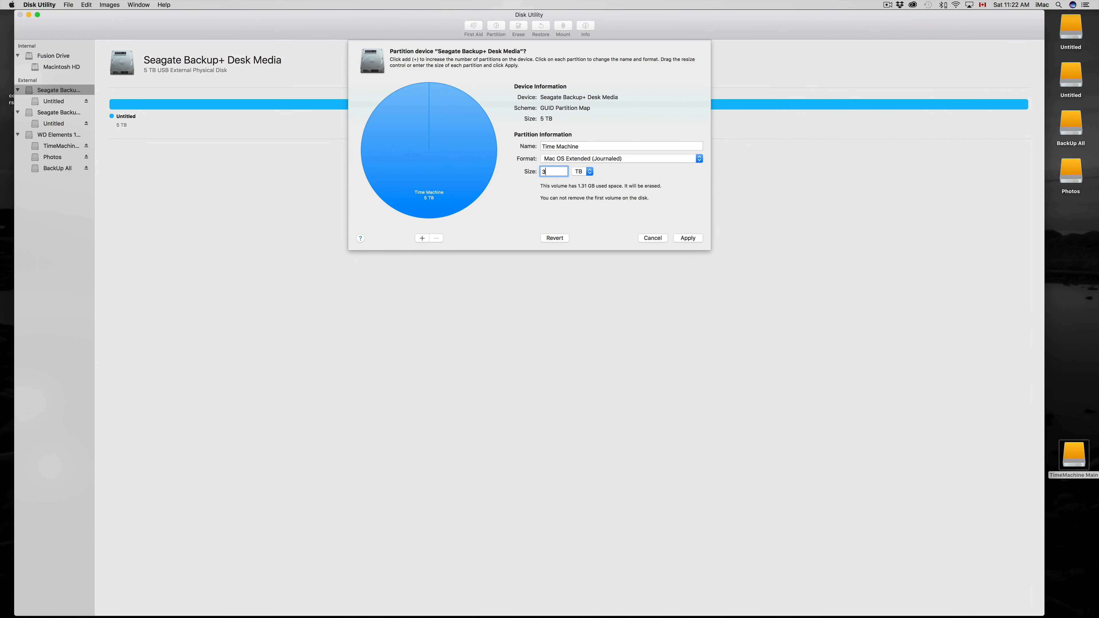
pyautogui.click(581, 173)
pyautogui.click(634, 175)
pyautogui.click(422, 238)
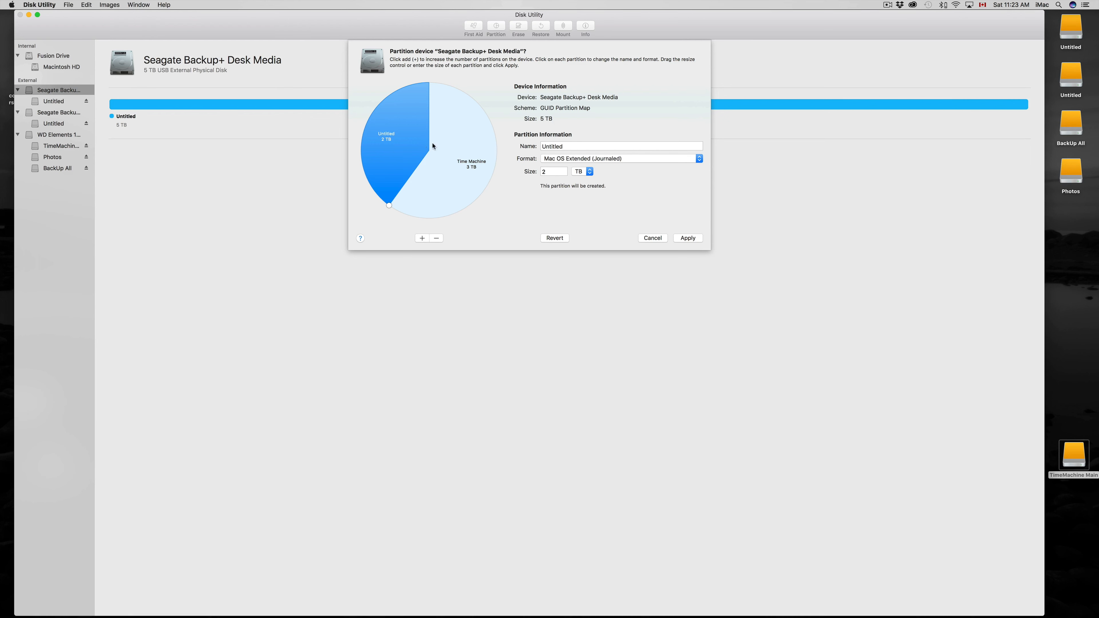
# Name the new second partition Photos and set its size to 400 GB.
pyautogui.doubleClick(579, 147)
pyautogui.write('Photos')
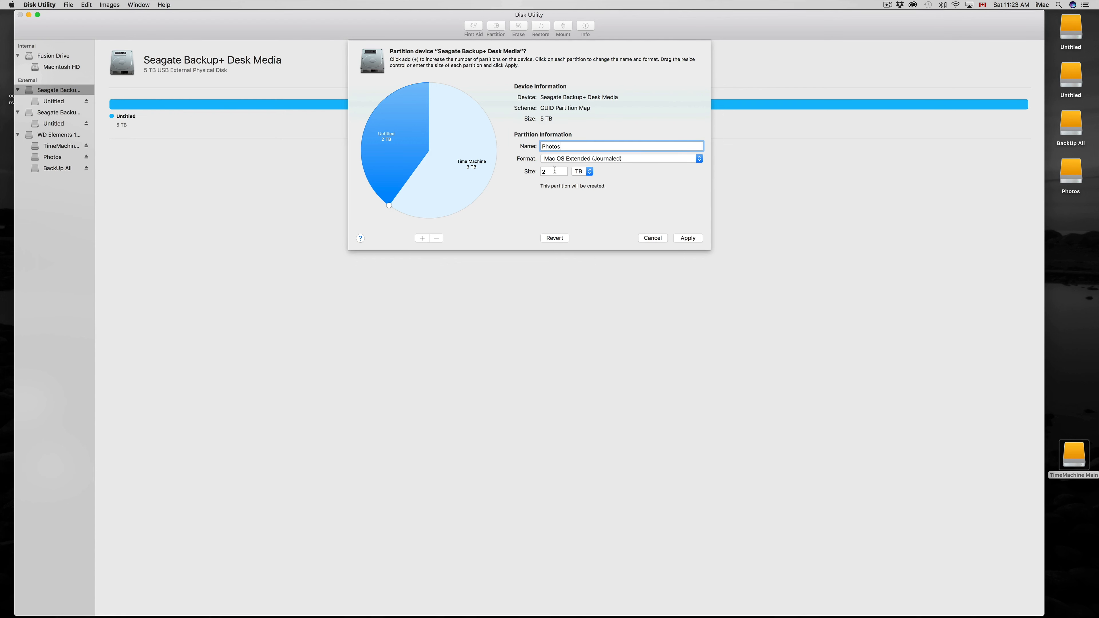
pyautogui.click(555, 172)
pyautogui.click(589, 171)
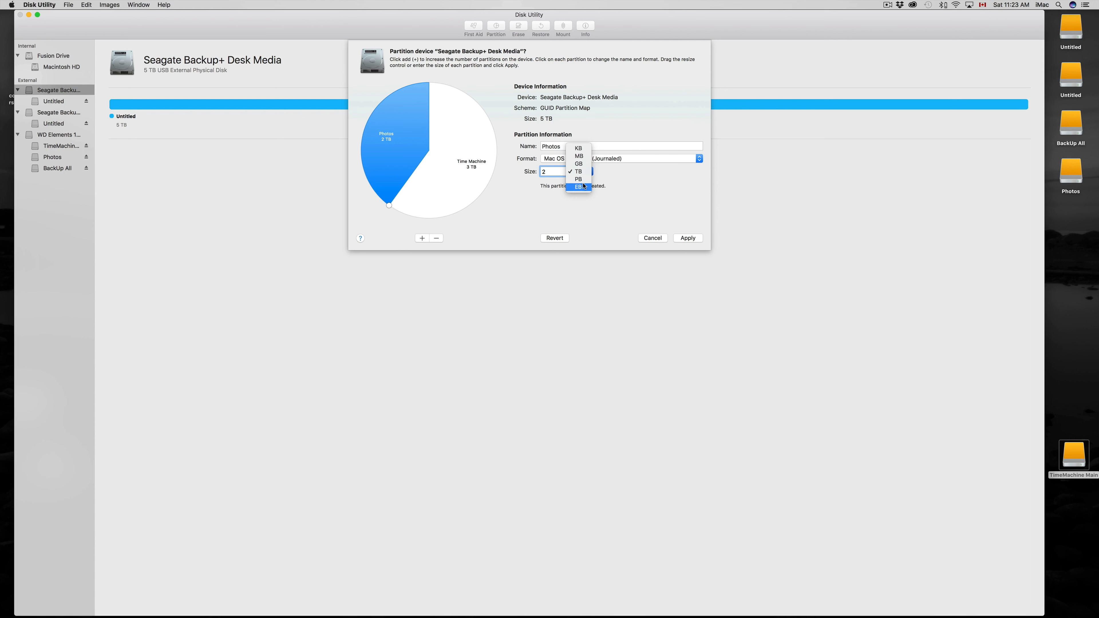
pyautogui.moveTo(555, 172); pyautogui.dragTo(520, 170)
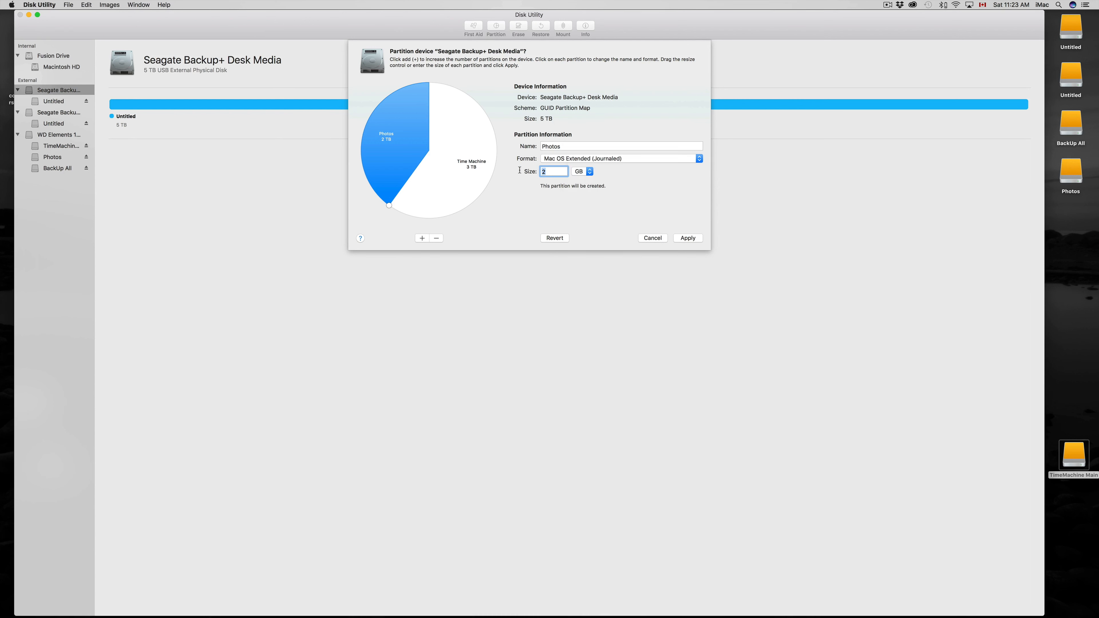
pyautogui.write('400')
pyautogui.click(585, 172)
pyautogui.click(587, 173)
pyautogui.click(563, 146)
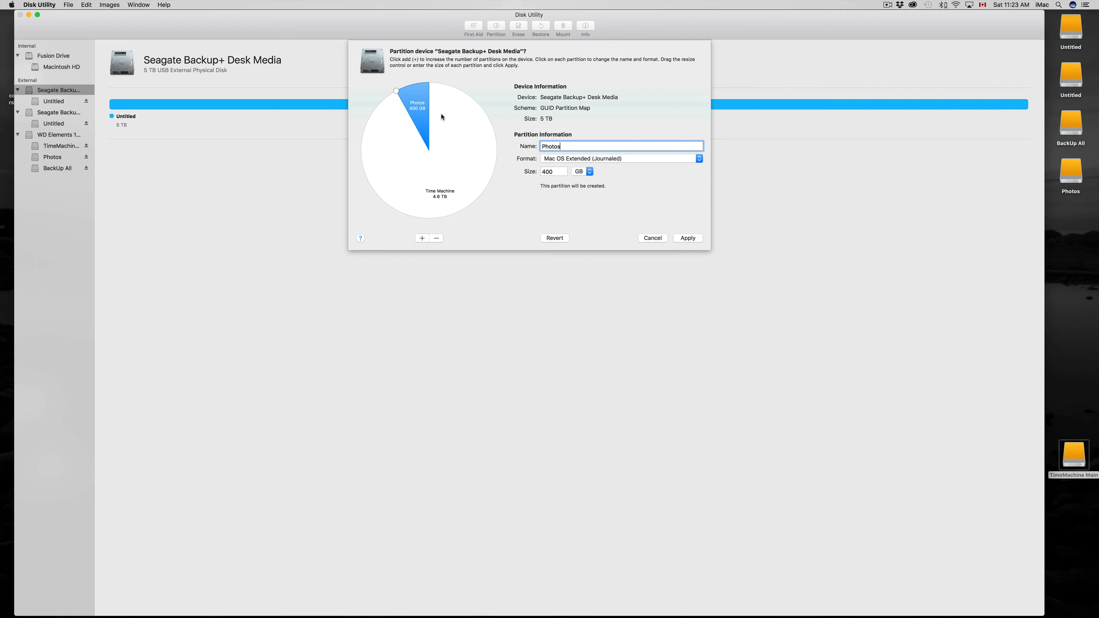
# Add a third partition to the Seagate drive and name it Backup.
pyautogui.click(422, 239)
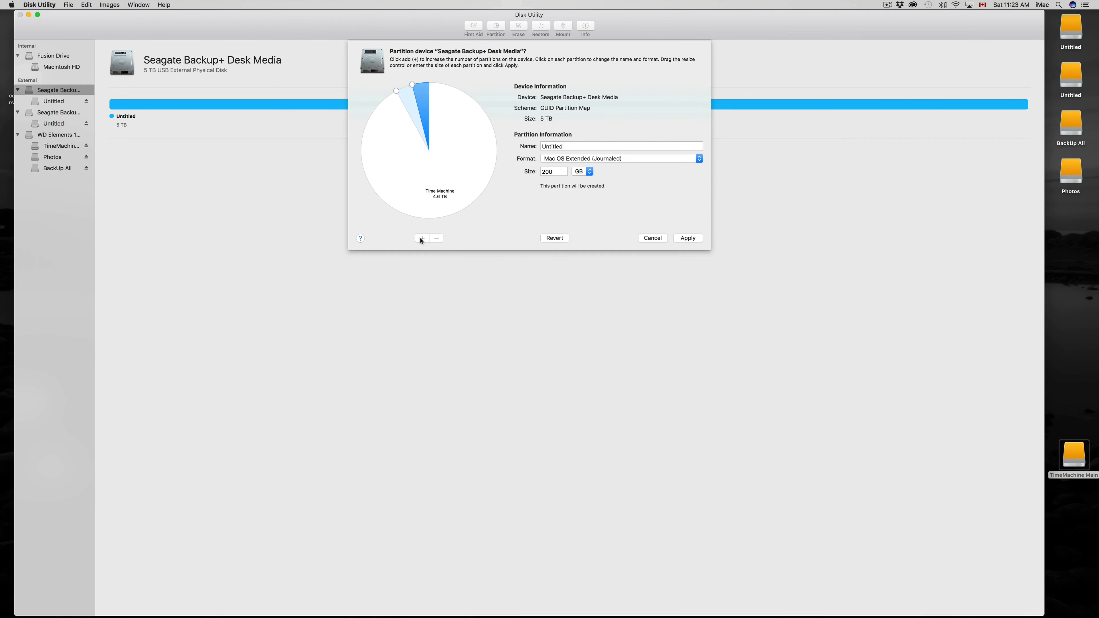
pyautogui.click(571, 146)
pyautogui.moveTo(572, 146); pyautogui.dragTo(515, 144)
pyautogui.write('Backup')
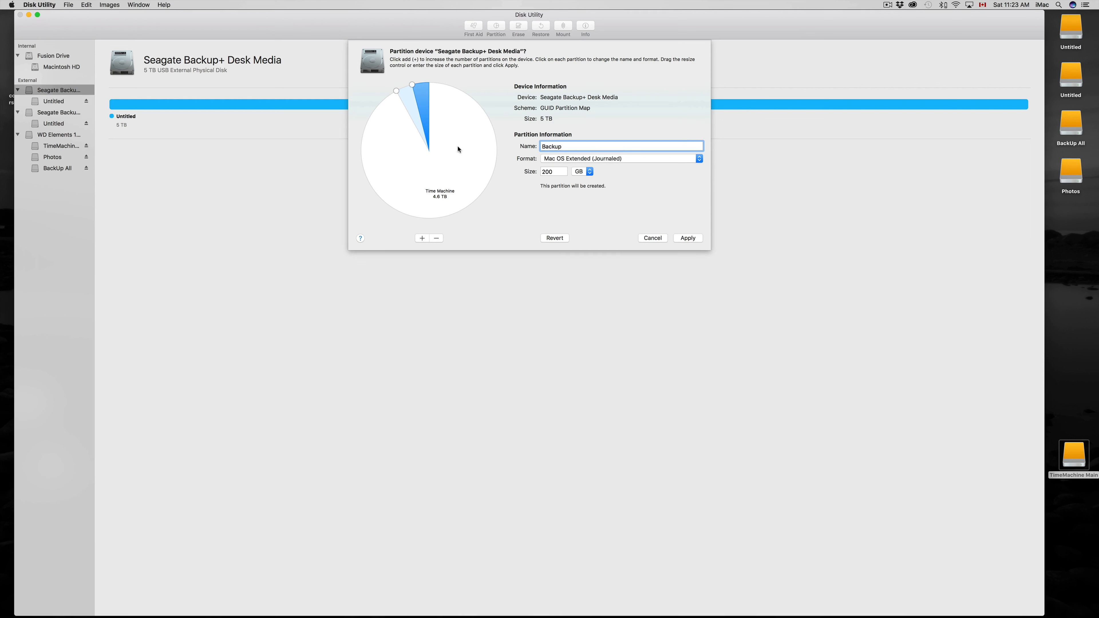
# Resize the partitions in the pie chart to about 2.57 TB for Time Machine, 665 GB for Photos and 1.77 TB for Backup.
pyautogui.click(541, 171)
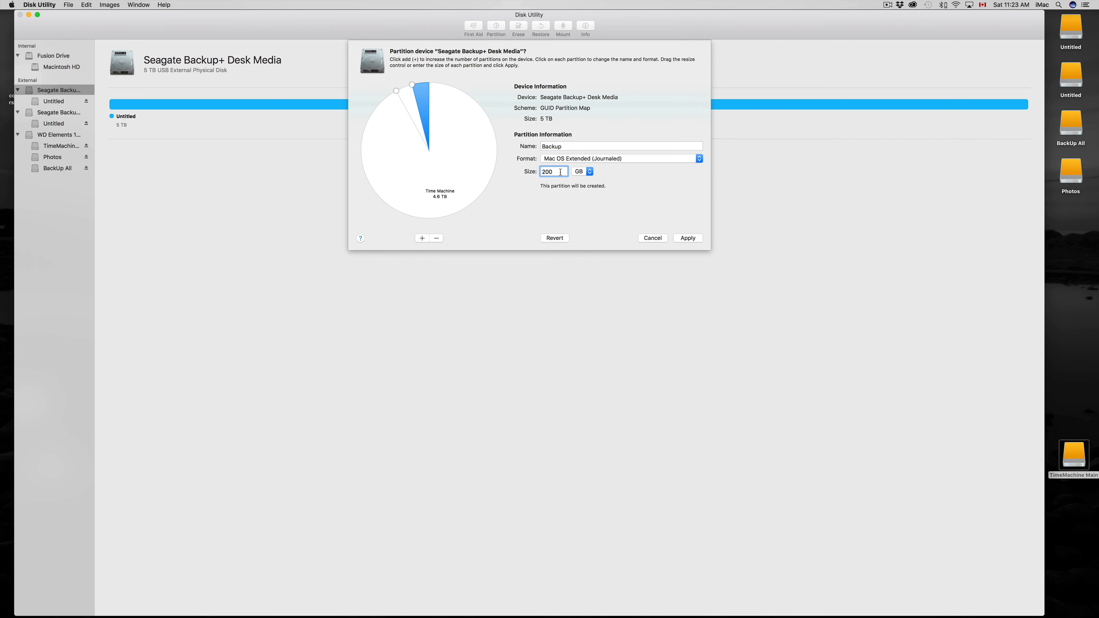
pyautogui.moveTo(413, 87); pyautogui.dragTo(426, 218)
pyautogui.moveTo(407, 88); pyautogui.dragTo(389, 184)
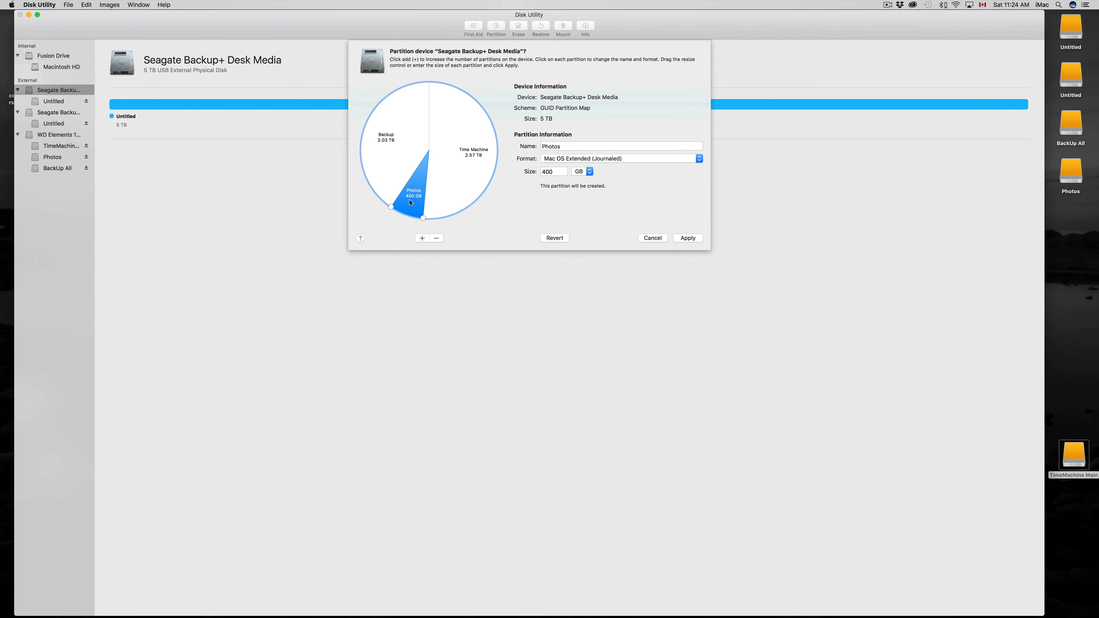
# Review the name, format and size of the Time Machine, Photos and Backup partitions before applying them.
pyautogui.click(470, 170)
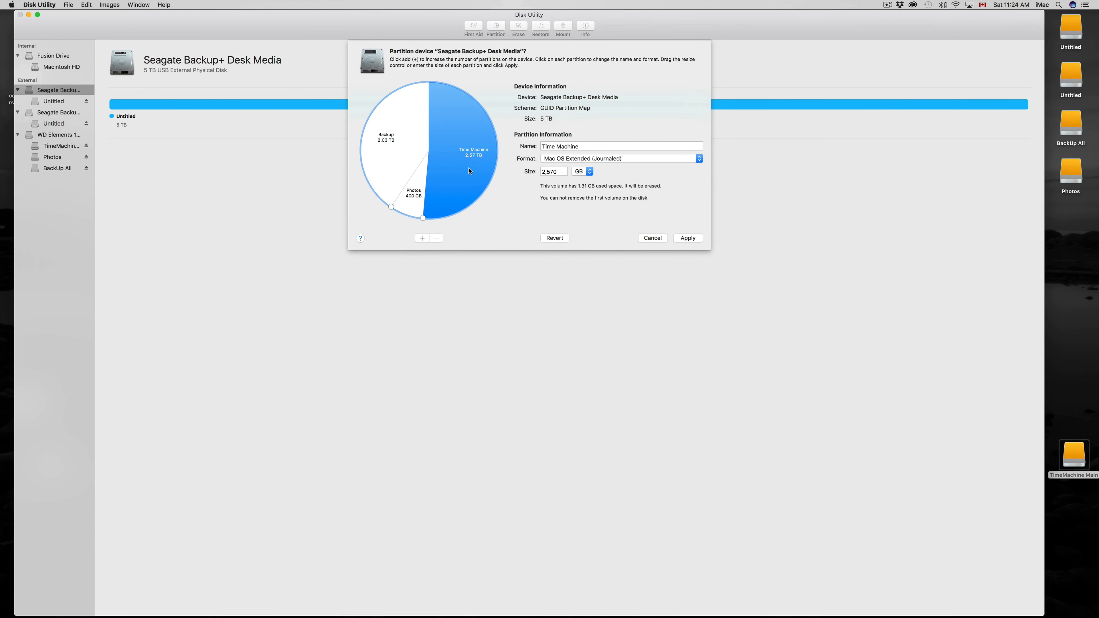
pyautogui.click(390, 160)
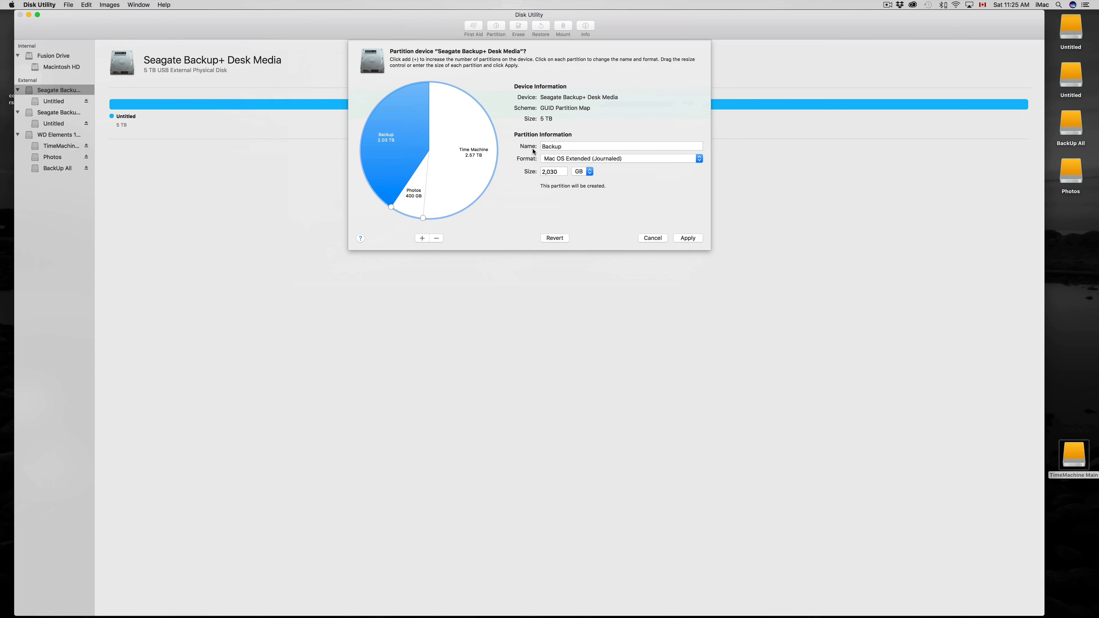
pyautogui.click(472, 152)
pyautogui.click(417, 193)
pyautogui.click(397, 160)
pyautogui.click(457, 171)
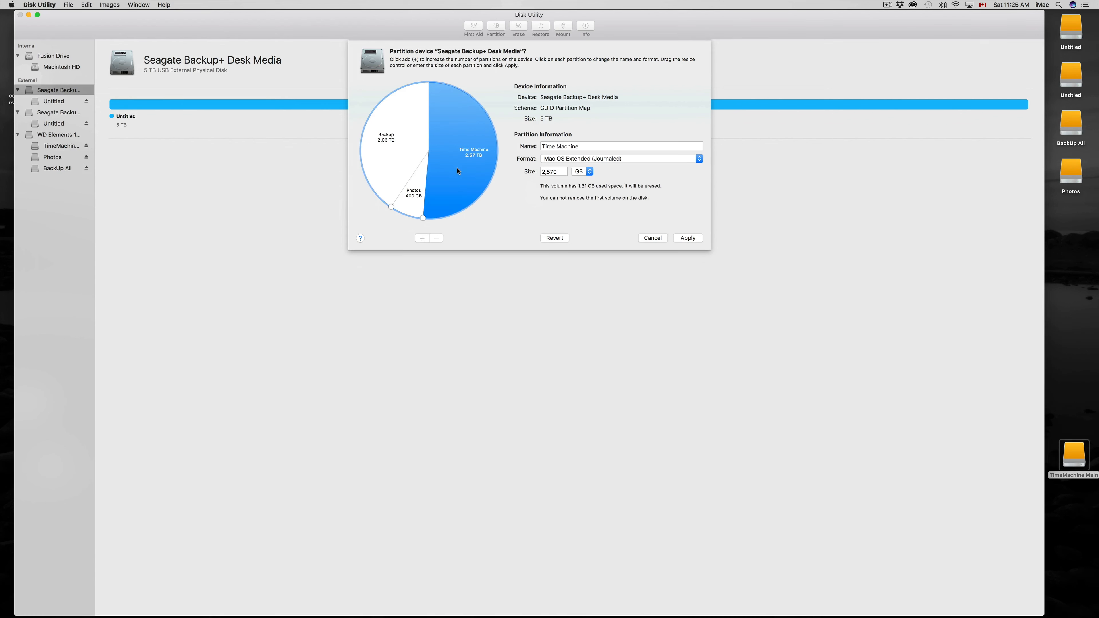
pyautogui.click(394, 159)
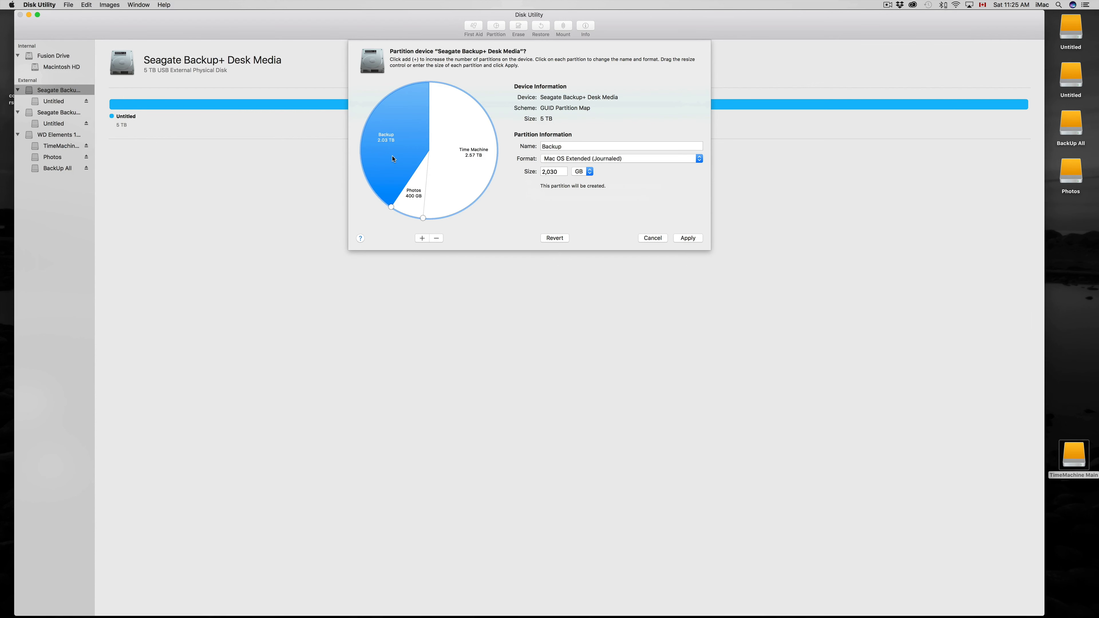
pyautogui.click(419, 201)
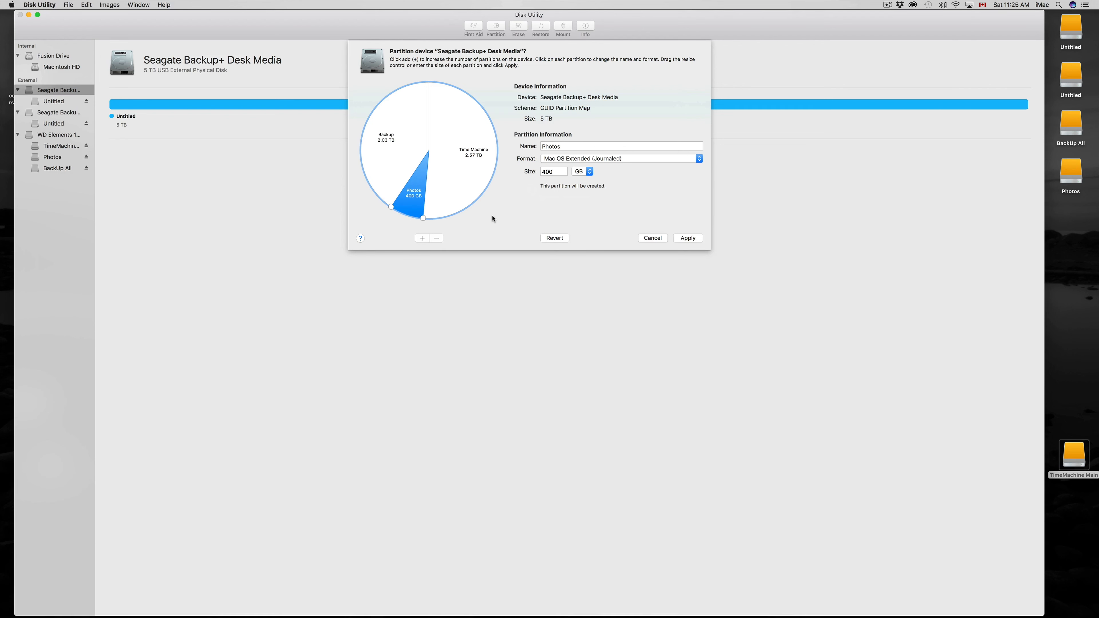
# Apply the three-partition layout to the first Seagate drive, show the operation's details and close the report.
pyautogui.click(691, 238)
pyautogui.click(591, 182)
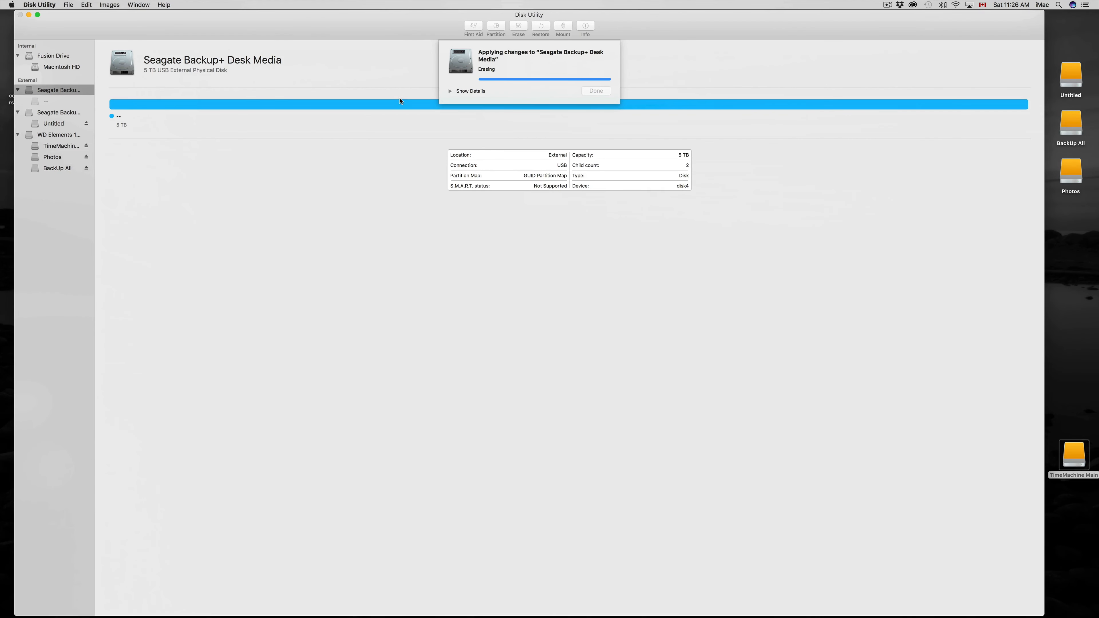
pyautogui.click(451, 91)
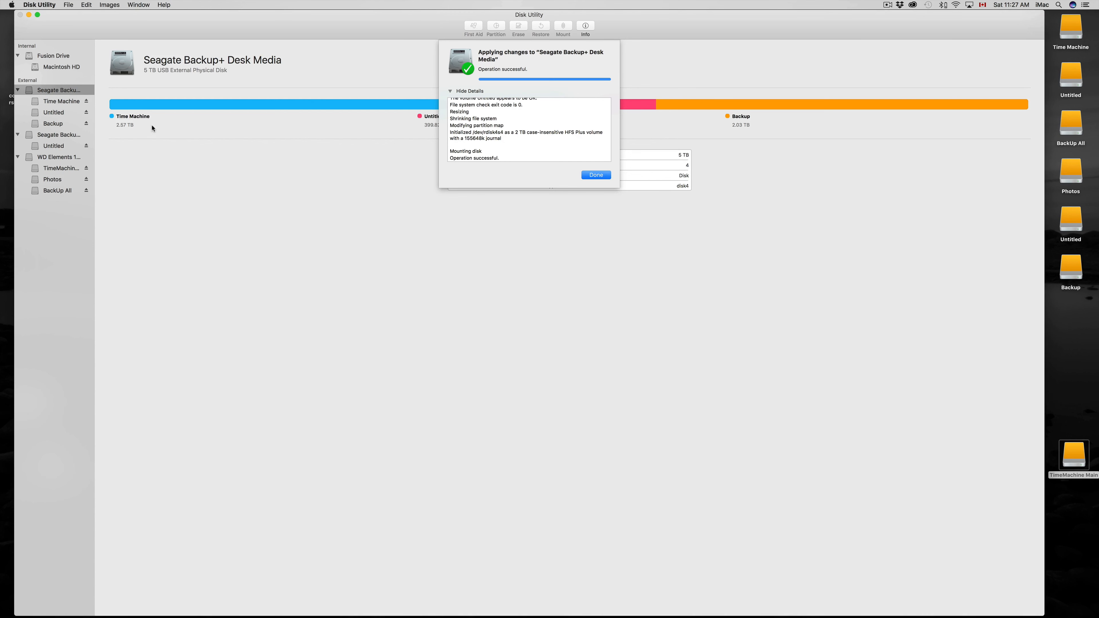
pyautogui.click(593, 175)
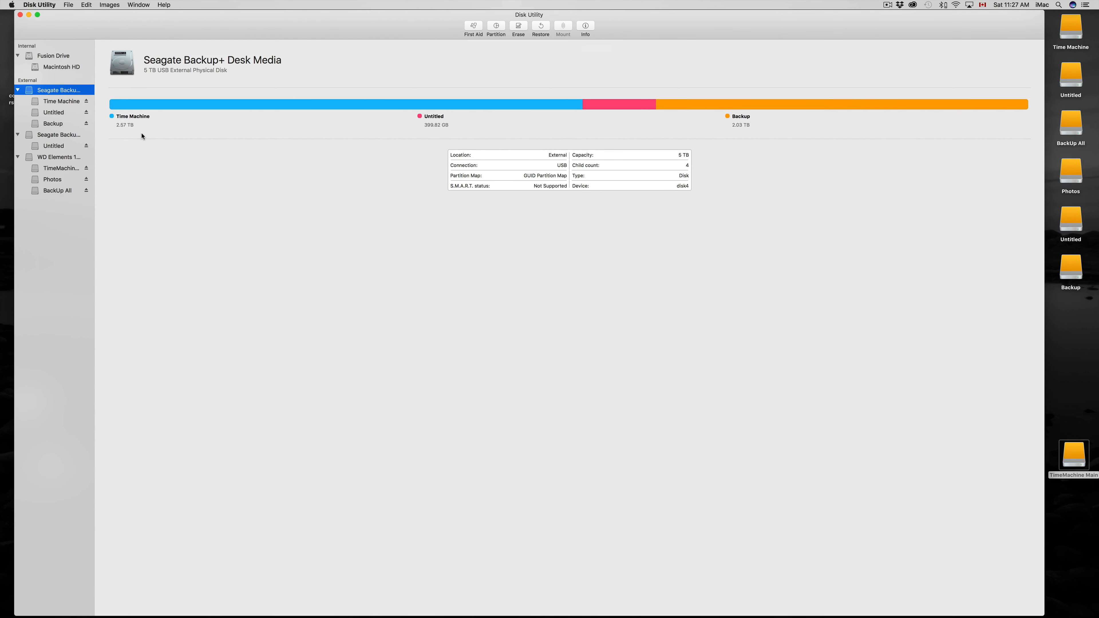
# Check the first Seagate drive's new volumes and rename its Untitled volume as Photos.
pyautogui.click(61, 102)
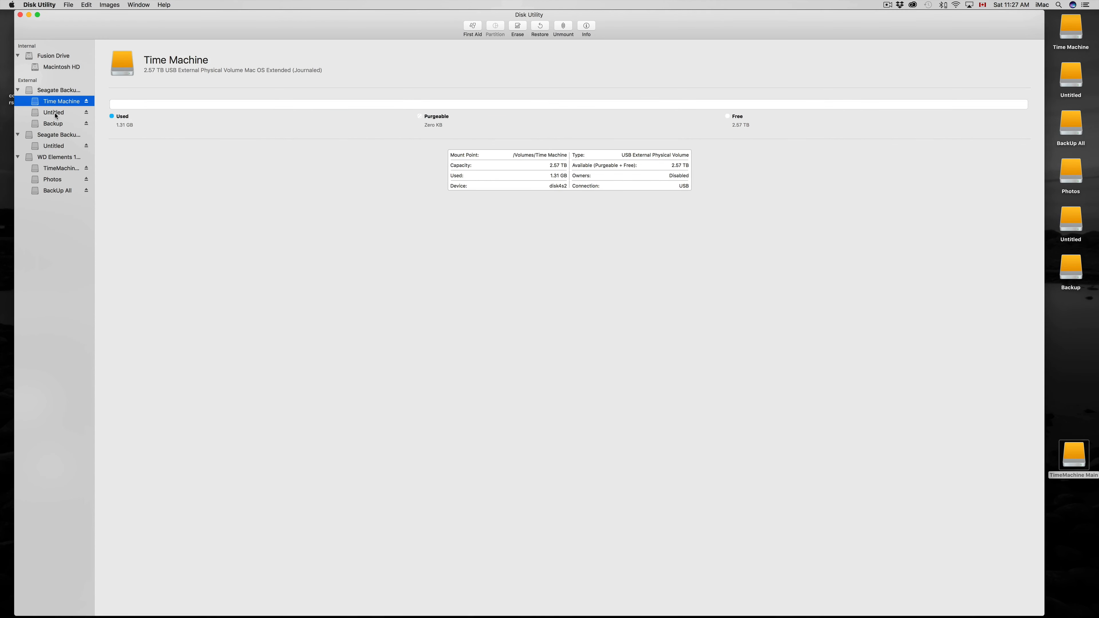
pyautogui.click(53, 112)
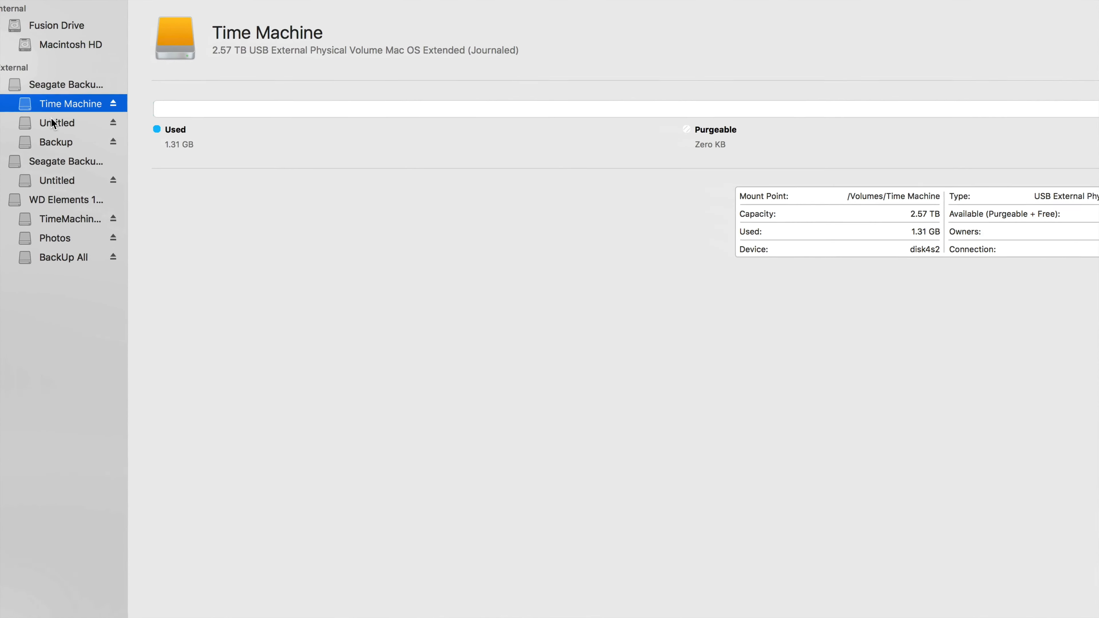
pyautogui.click(54, 143)
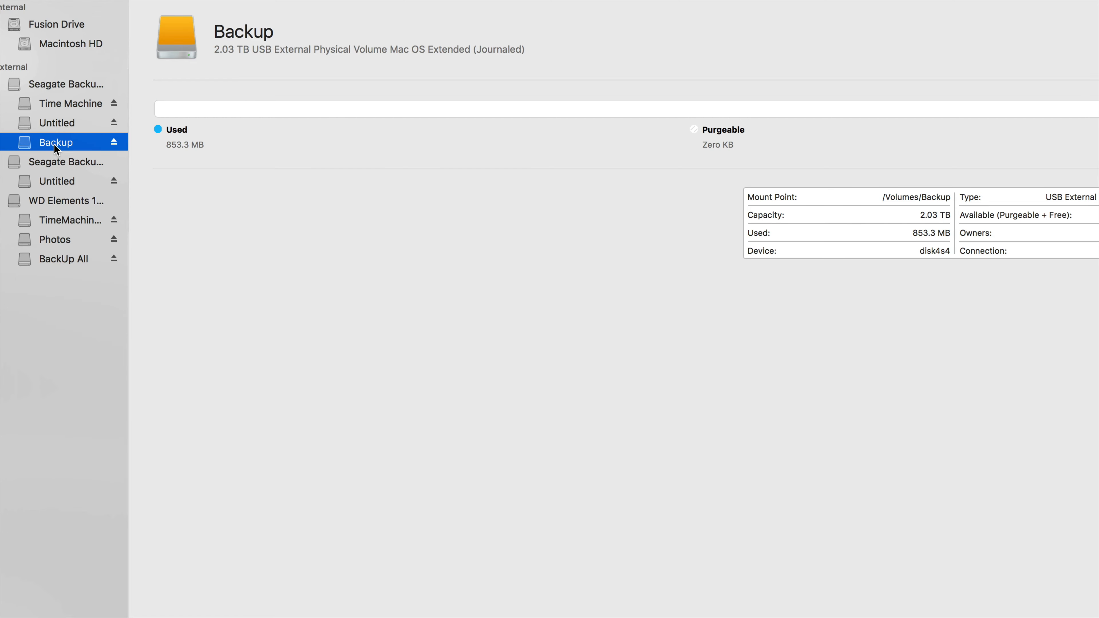
pyautogui.click(69, 124)
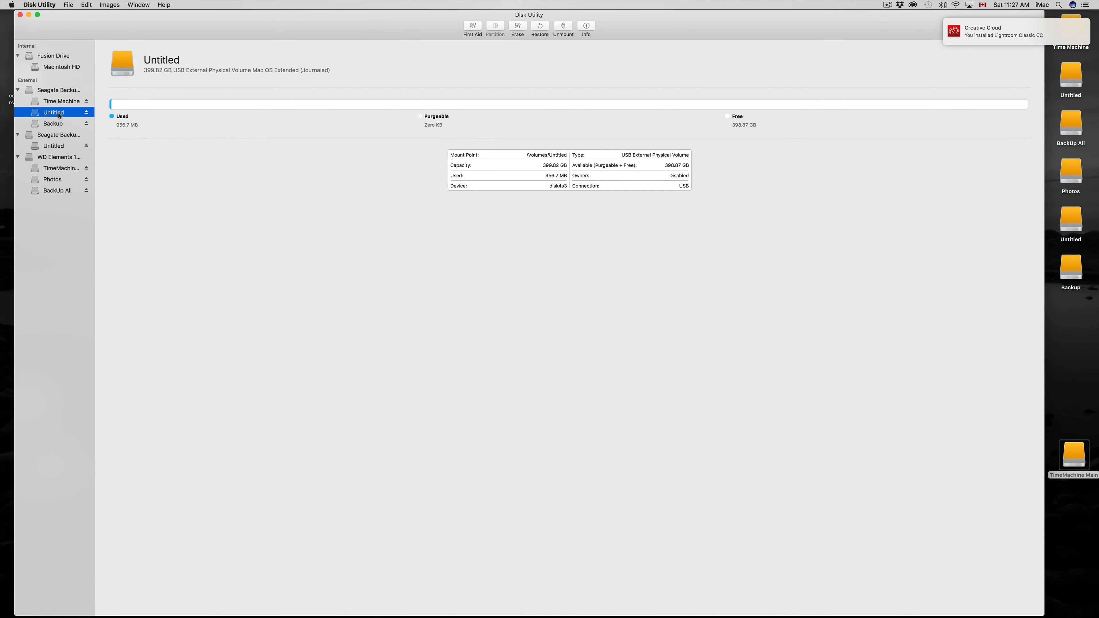
pyautogui.doubleClick(165, 59)
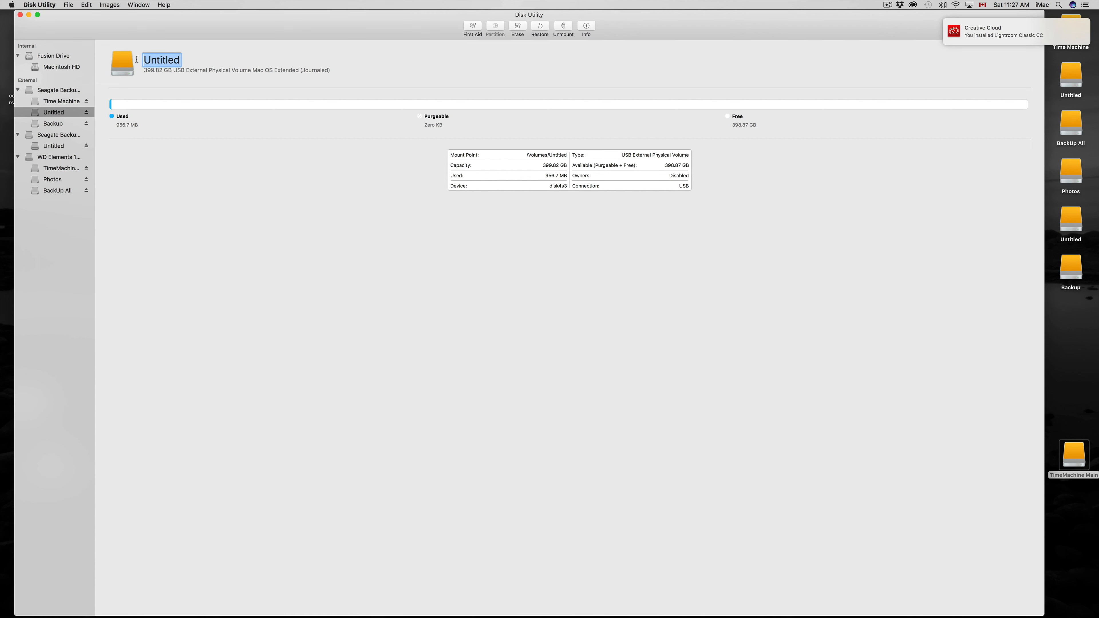
pyautogui.write('Photos')
pyautogui.press('Return')
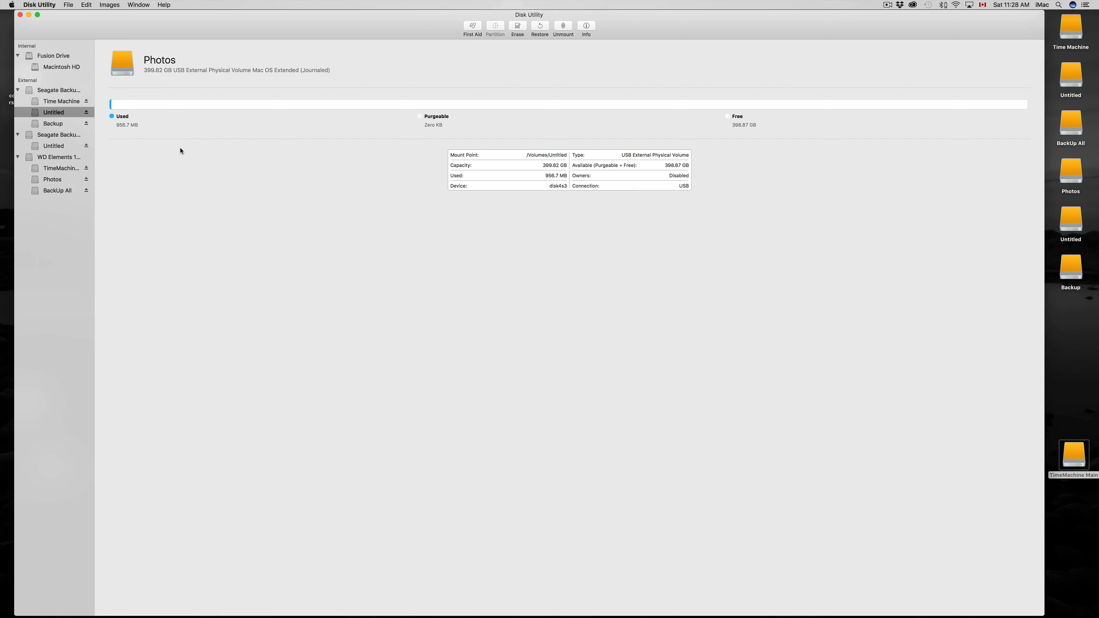
# Examine the first Seagate drive's Time Machine, Photos and Backup volumes and compare them with the drive icons on the desktop.
pyautogui.click(63, 124)
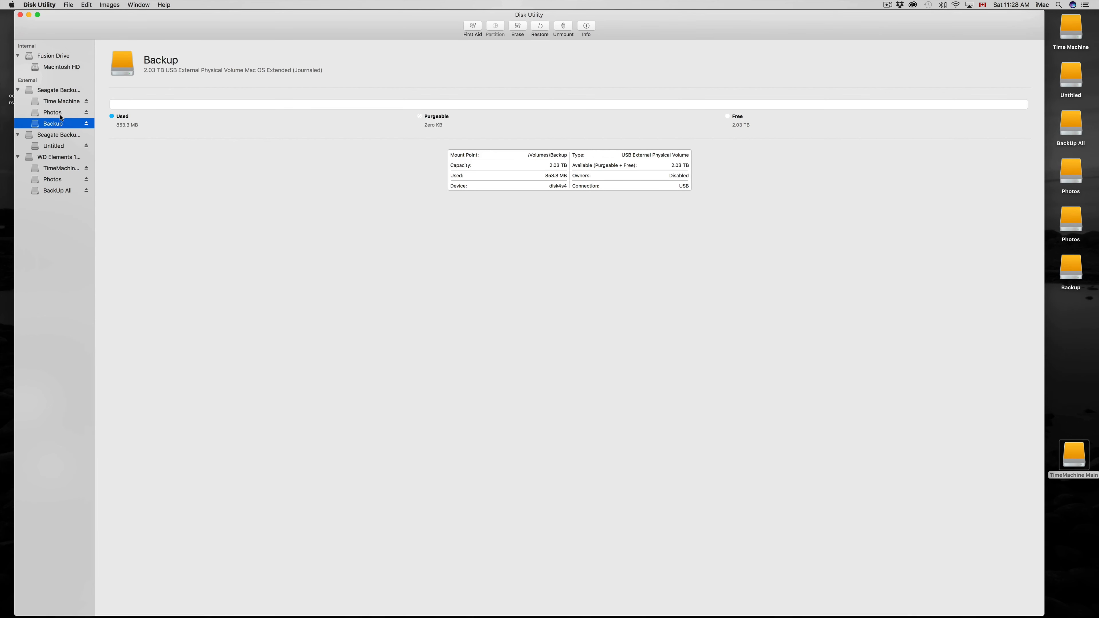
pyautogui.click(62, 113)
pyautogui.click(64, 102)
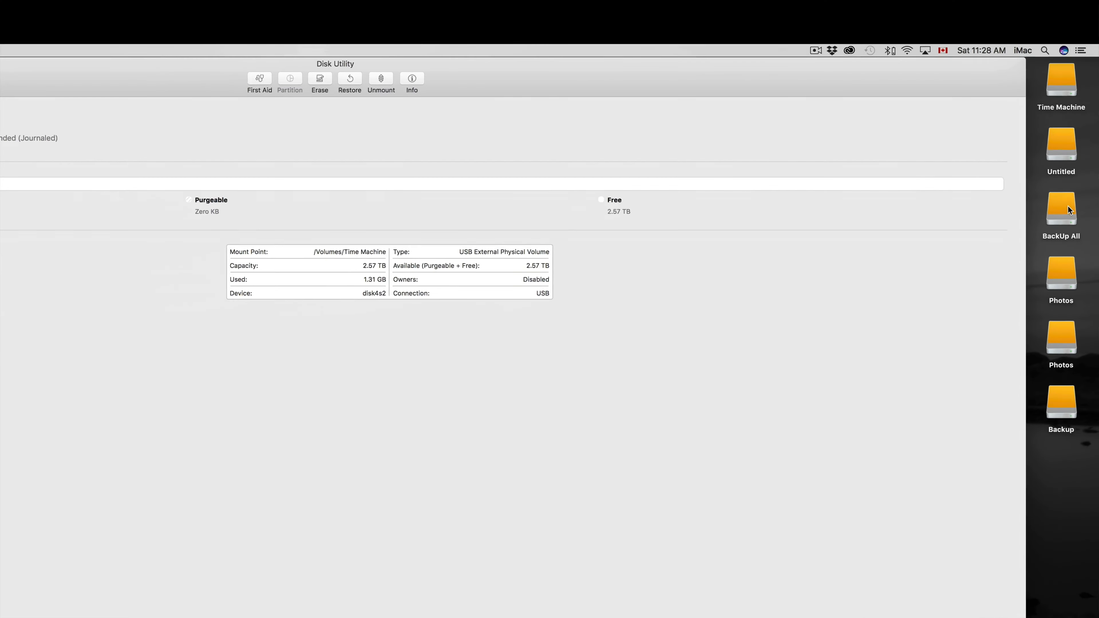
pyautogui.click(1072, 93)
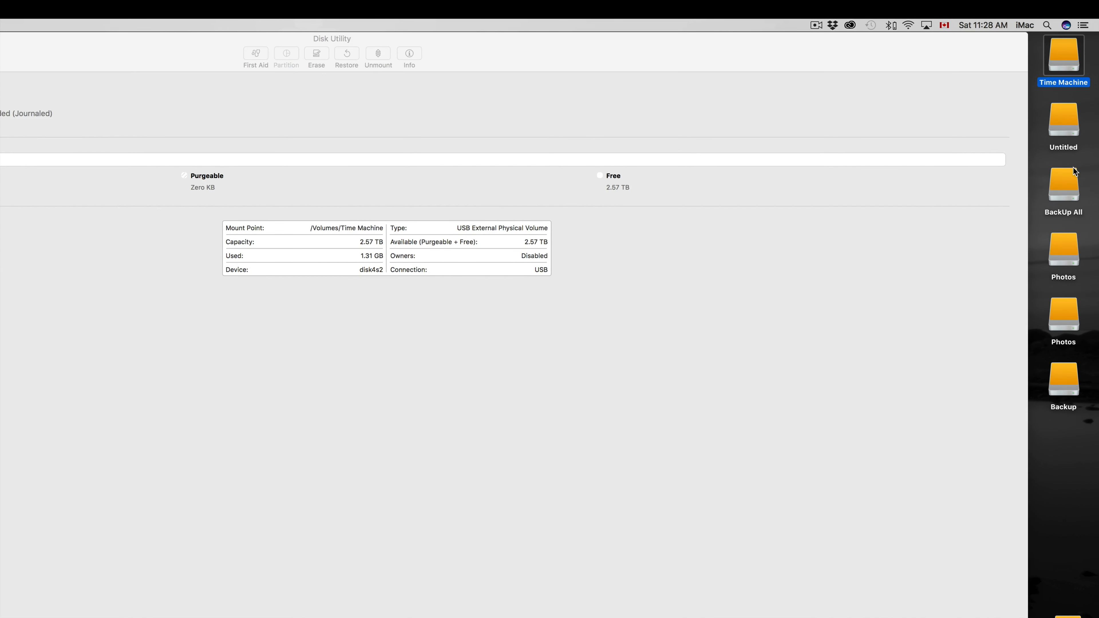
pyautogui.click(1069, 130)
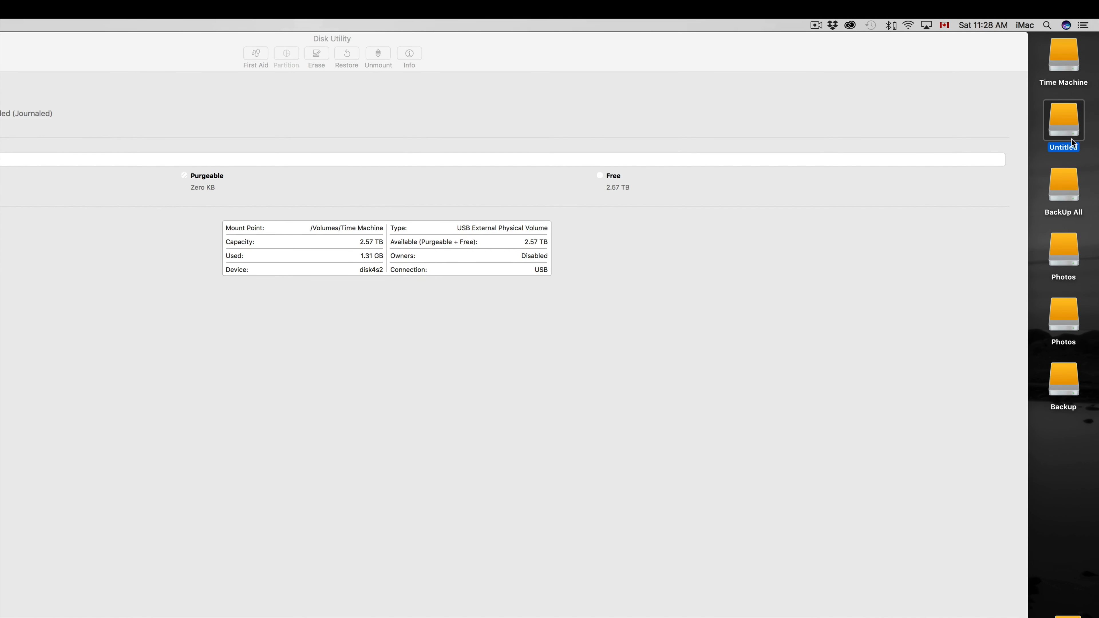
pyautogui.click(1070, 266)
pyautogui.click(1067, 199)
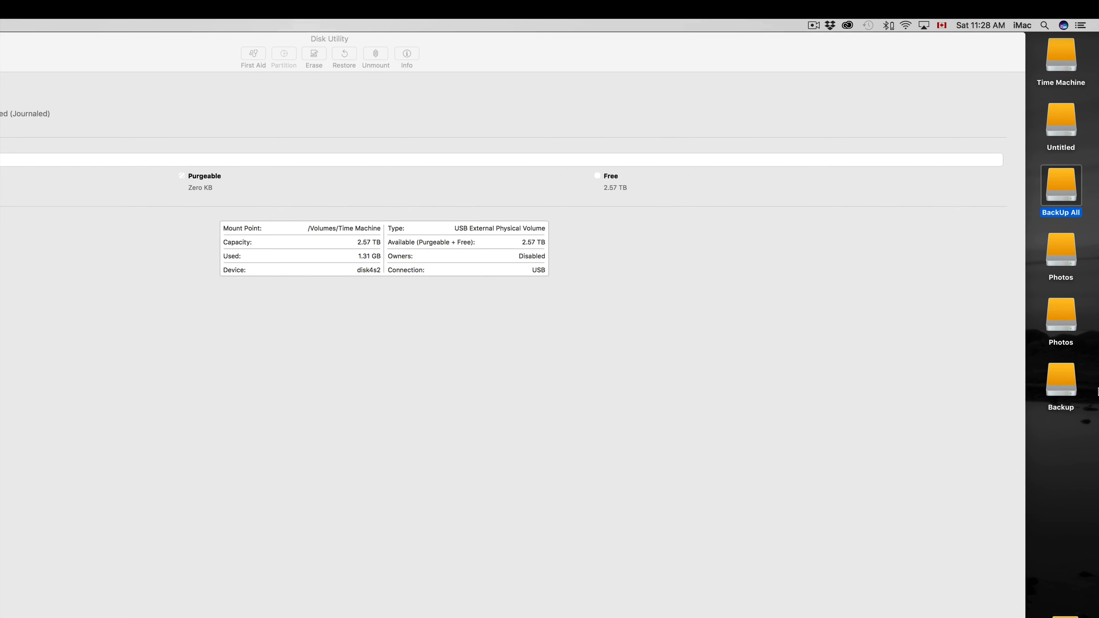
pyautogui.click(1065, 380)
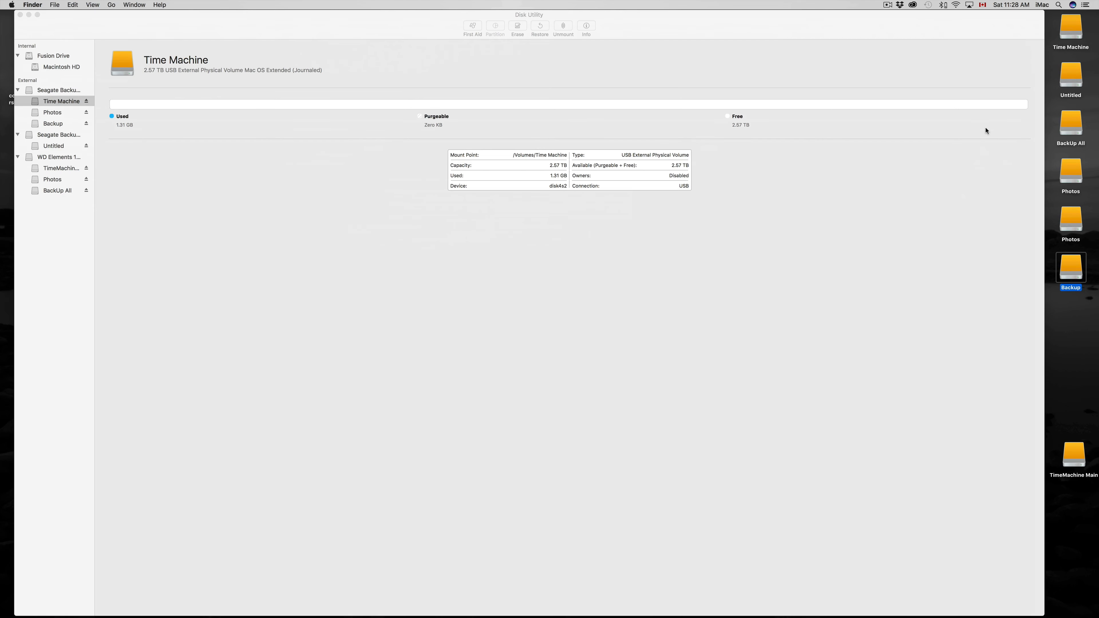
pyautogui.click(194, 31)
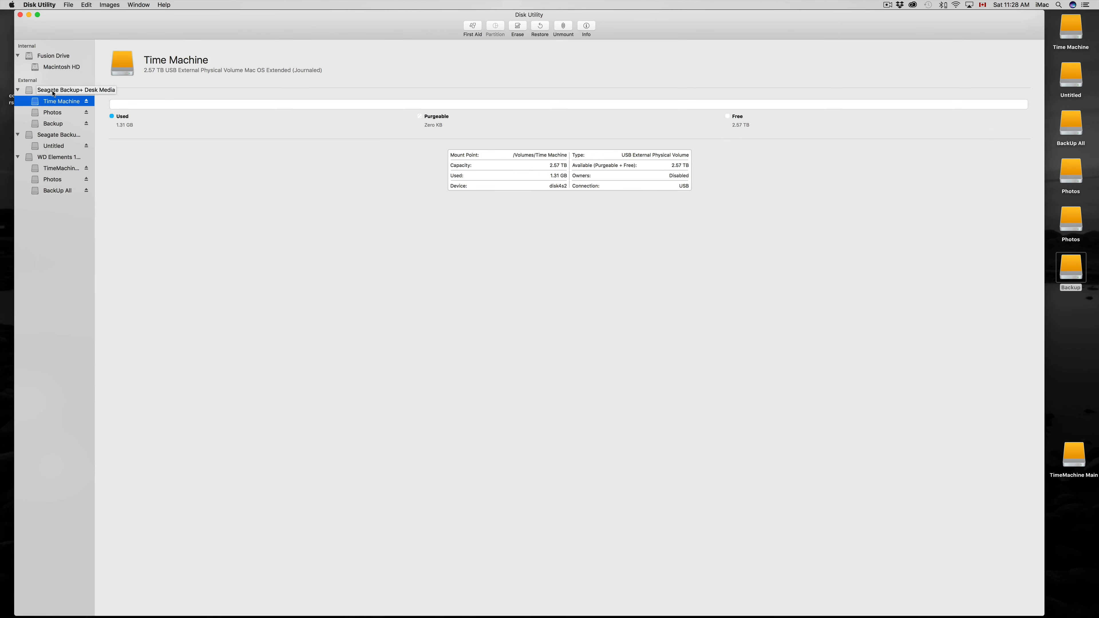
pyautogui.click(54, 114)
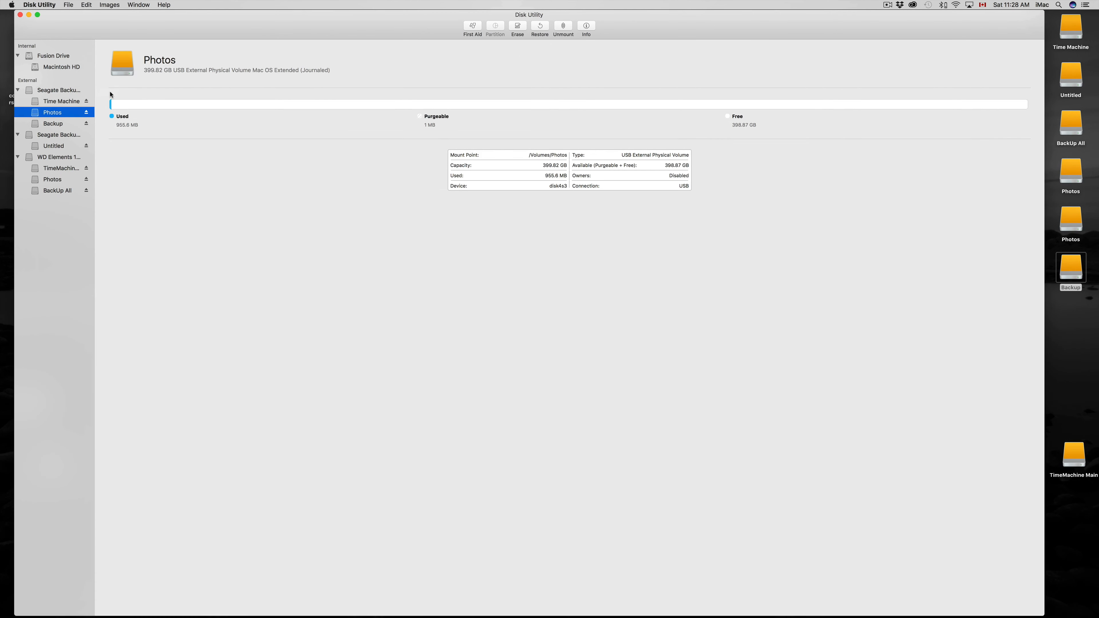
pyautogui.click(43, 125)
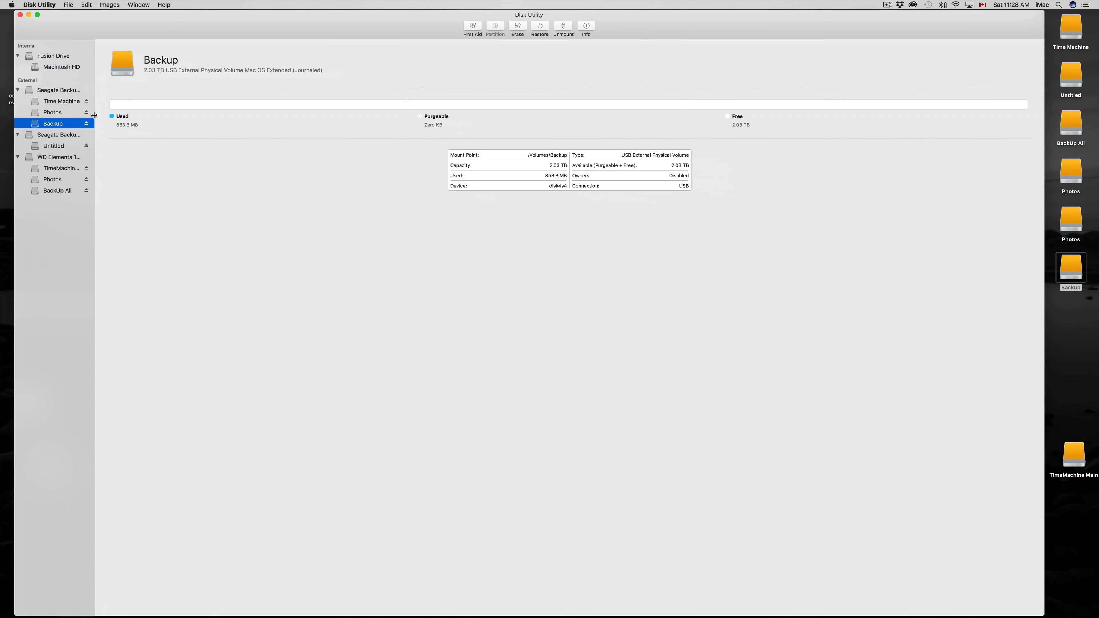
# Start partitioning the second Seagate drive, naming its first partition Time Machine with a size of 3 TB.
pyautogui.click(89, 136)
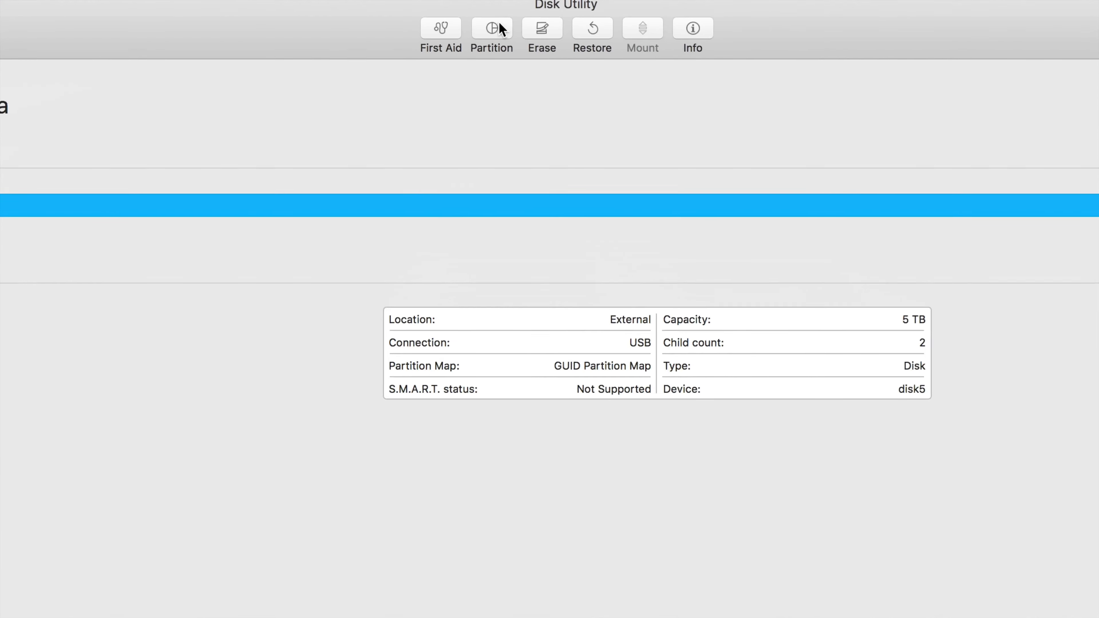
pyautogui.click(498, 27)
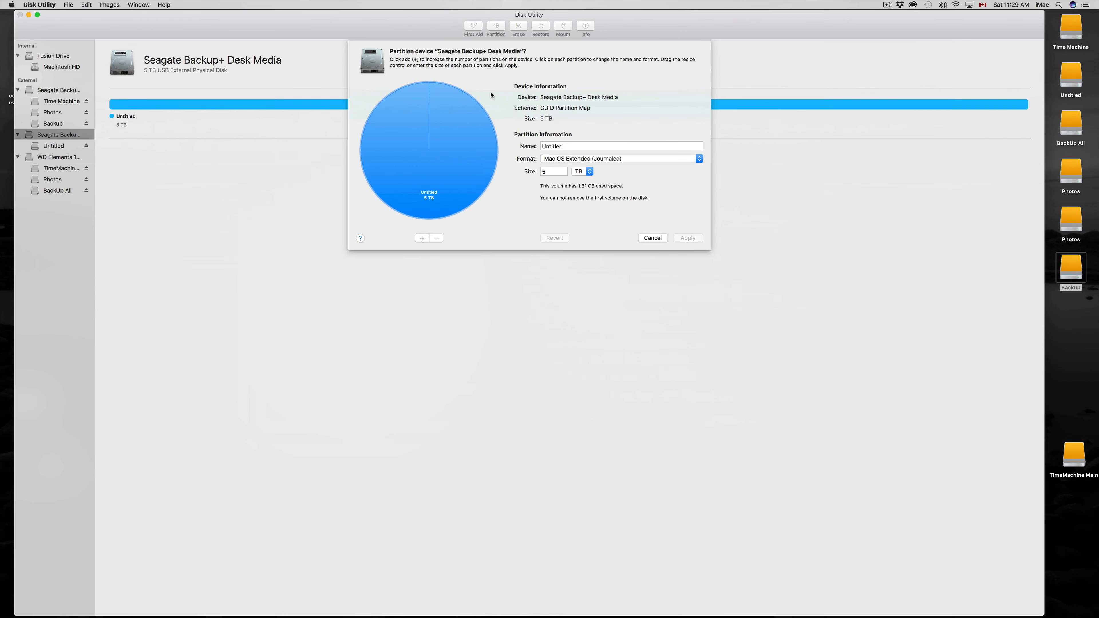
pyautogui.doubleClick(571, 278)
pyautogui.write('Time Machine')
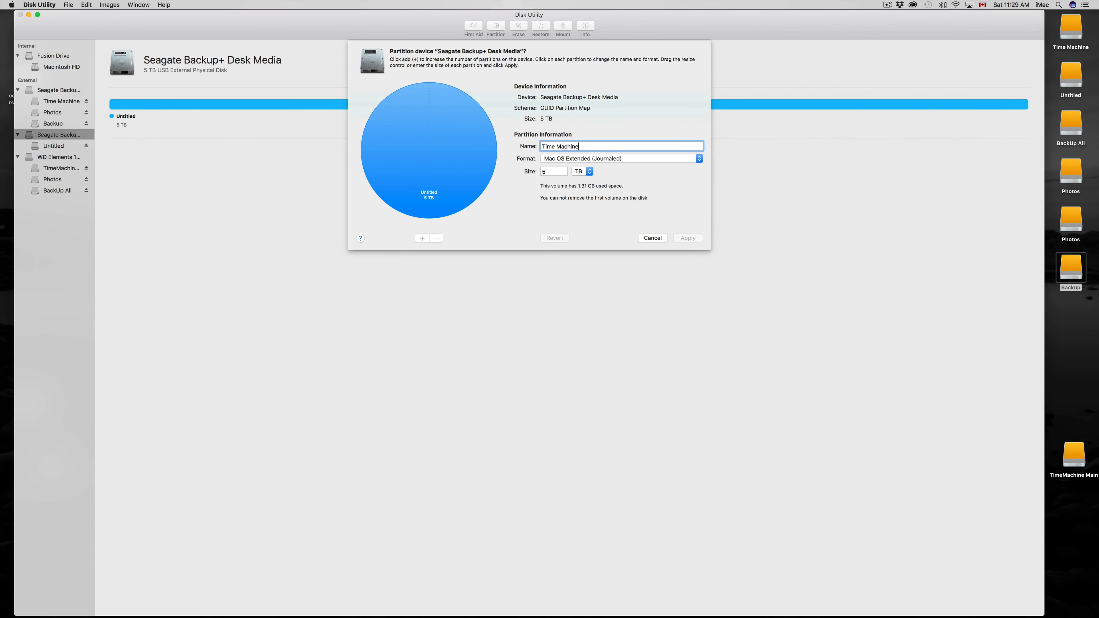
pyautogui.moveTo(561, 173); pyautogui.dragTo(534, 173)
pyautogui.write('3')
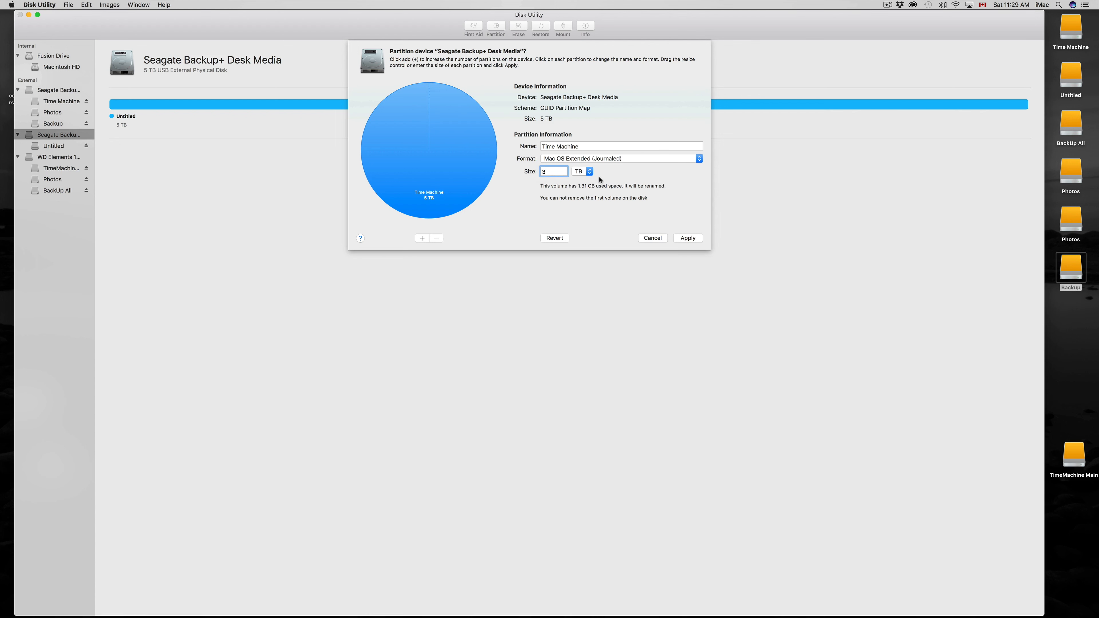
# Add a second partition to the second Seagate drive, name it Photos and set its size to 400 GB.
pyautogui.click(422, 238)
pyautogui.click(573, 146)
pyautogui.moveTo(573, 146); pyautogui.dragTo(505, 144)
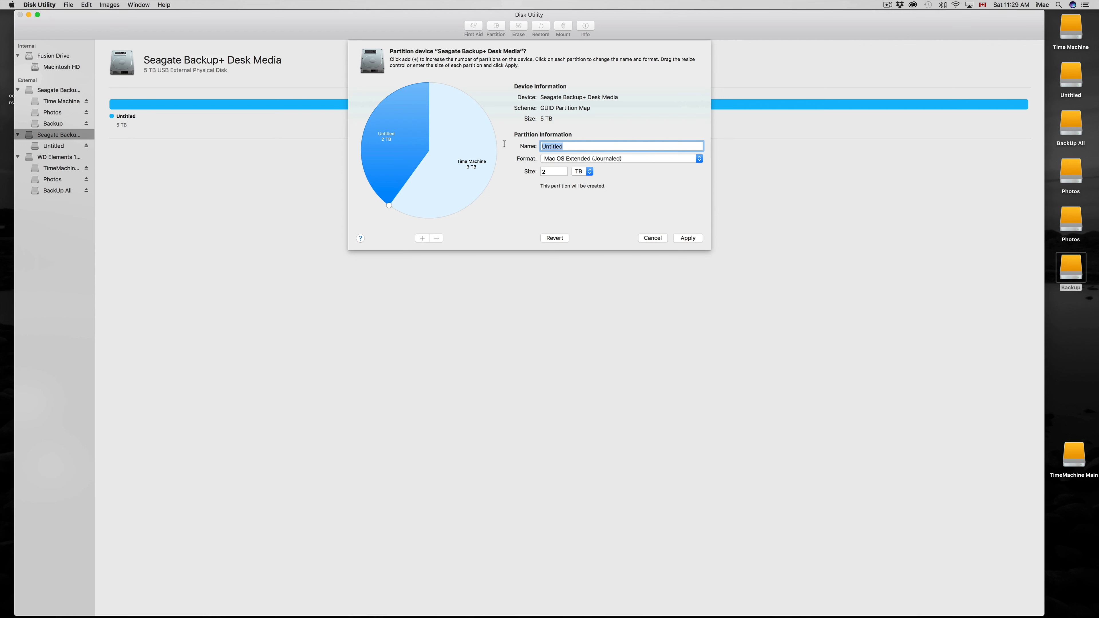
pyautogui.write('O')
pyautogui.press('BackSpace')
pyautogui.write('Photos')
pyautogui.press('Tab')
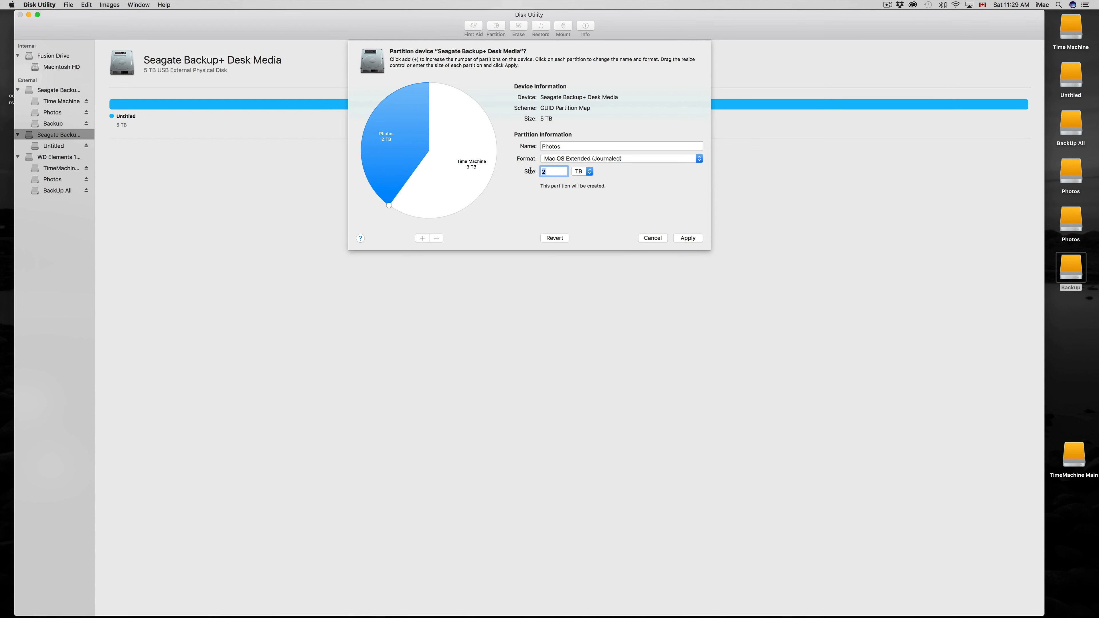
pyautogui.write('400')
pyautogui.click(589, 172)
pyautogui.click(588, 167)
pyautogui.click(566, 150)
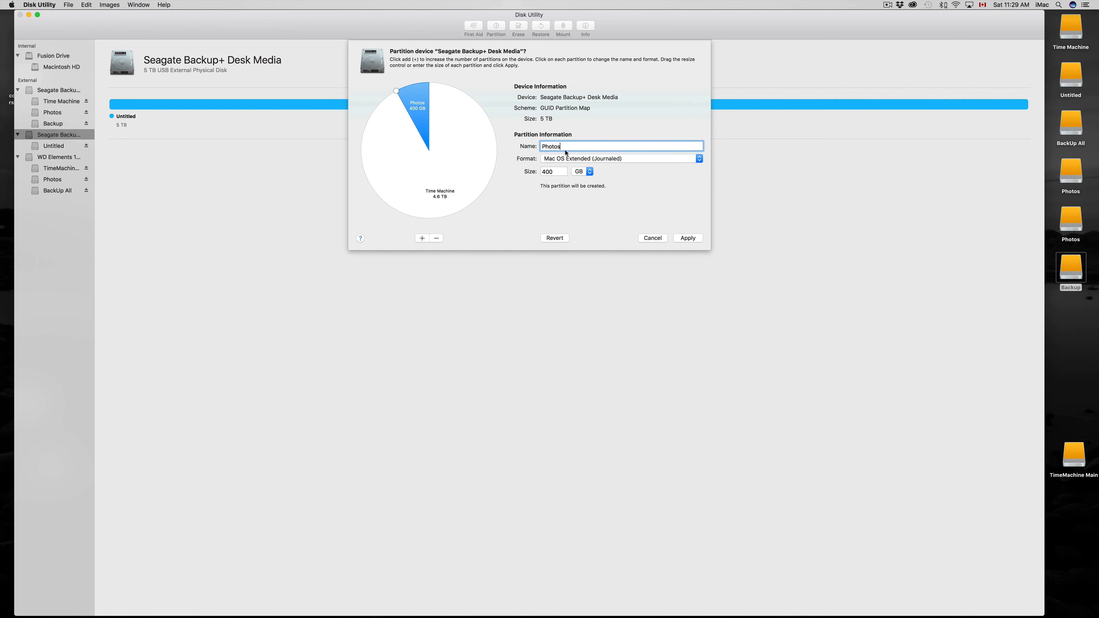
# Add a third partition to the second Seagate drive and name it Backup.
pyautogui.click(422, 239)
pyautogui.moveTo(569, 146); pyautogui.dragTo(531, 141)
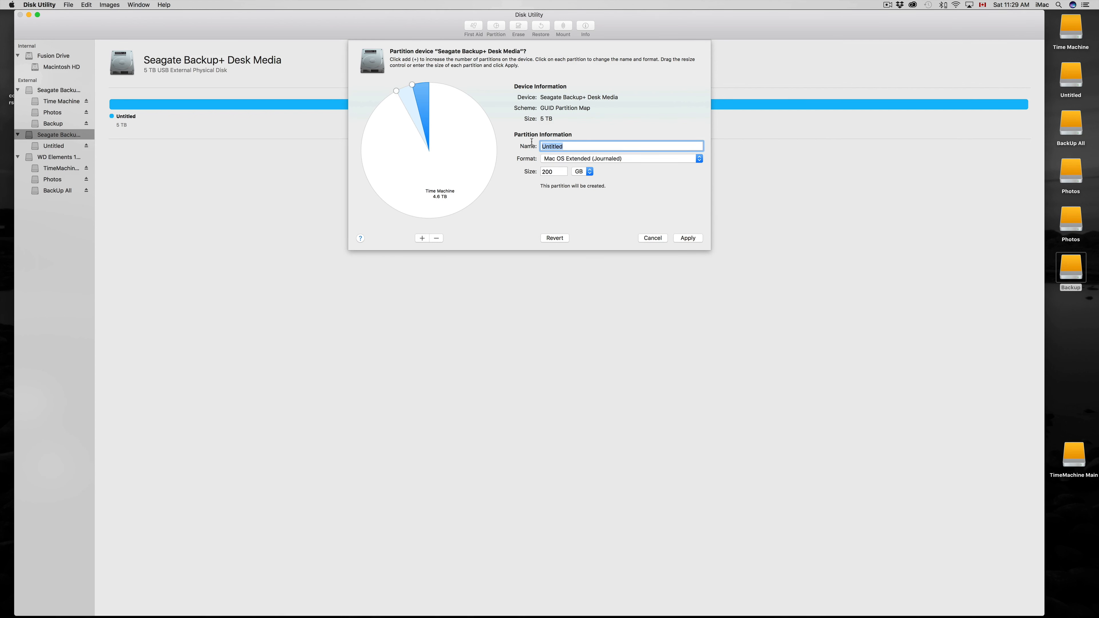
pyautogui.write('Backup')
# Resize the partitions in the pie chart to about 2.52 TB for Time Machine, 400 GB for Photos and 2.08 TB for Backup.
pyautogui.click(396, 93)
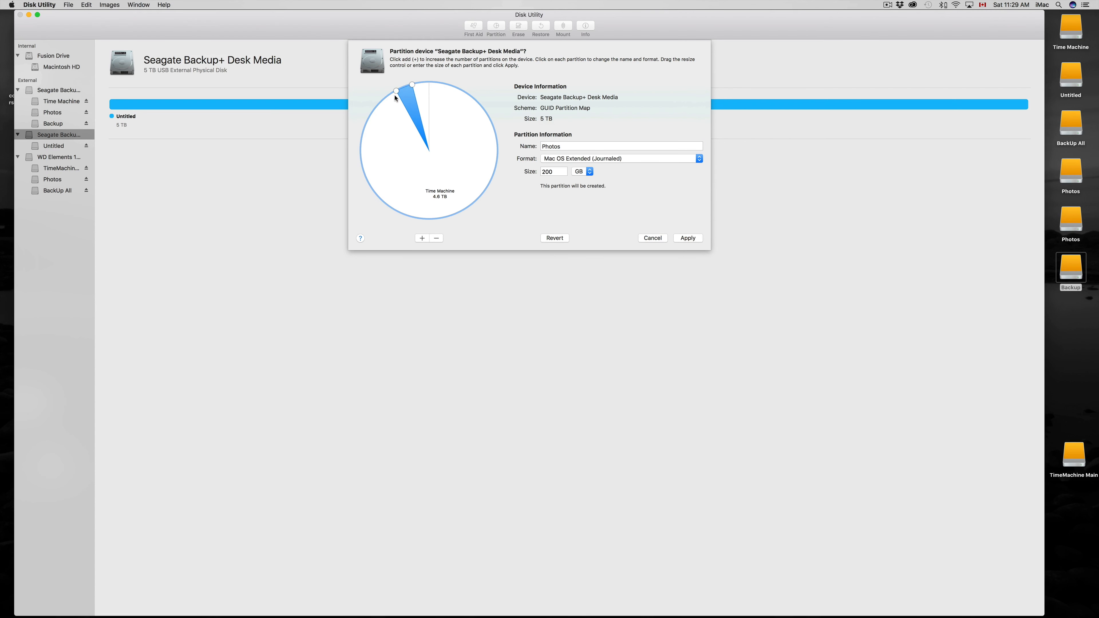
pyautogui.moveTo(396, 92); pyautogui.dragTo(427, 218)
pyautogui.moveTo(411, 88); pyautogui.dragTo(397, 202)
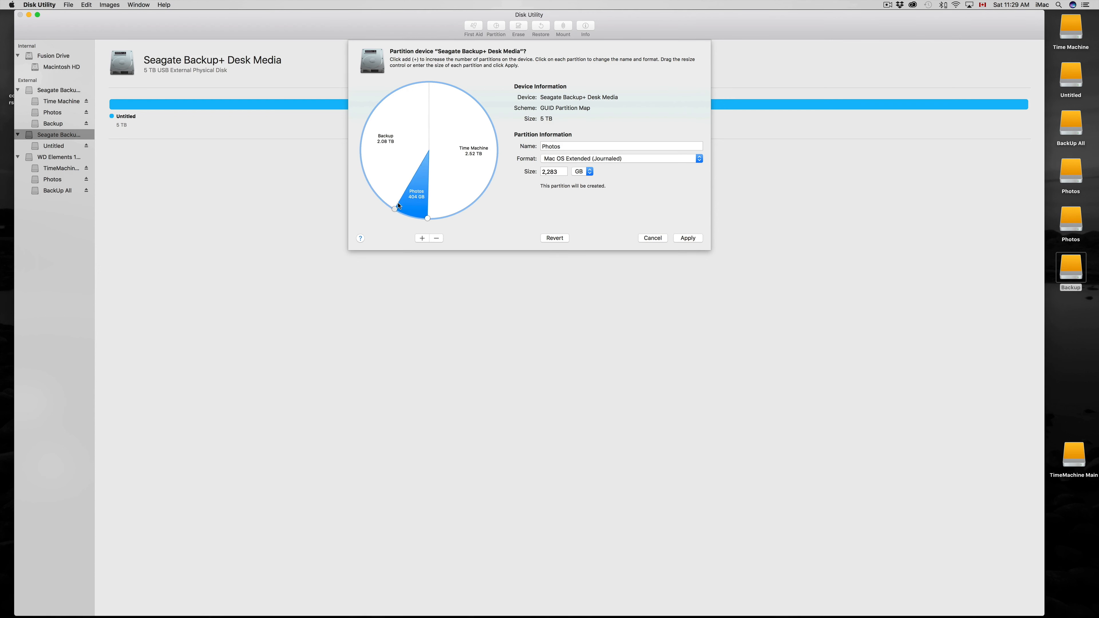
pyautogui.moveTo(399, 205); pyautogui.dragTo(399, 206)
# Check the Backup and Time Machine settings, try to apply the layout to the second Seagate drive, and show the operation's details.
pyautogui.click(391, 143)
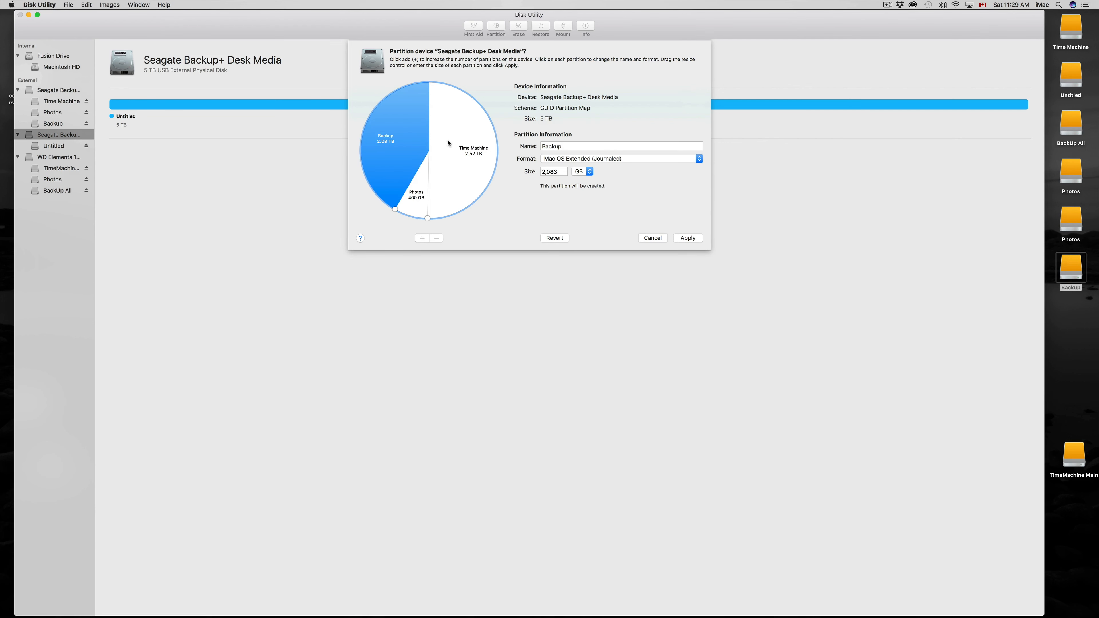
pyautogui.click(462, 138)
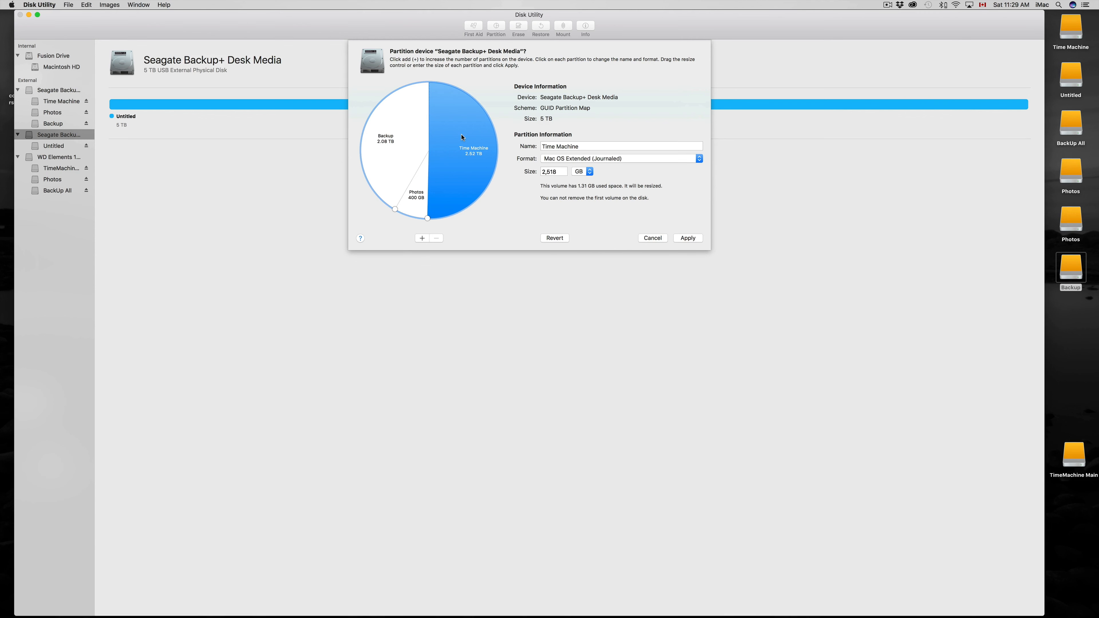
pyautogui.click(692, 239)
pyautogui.click(593, 152)
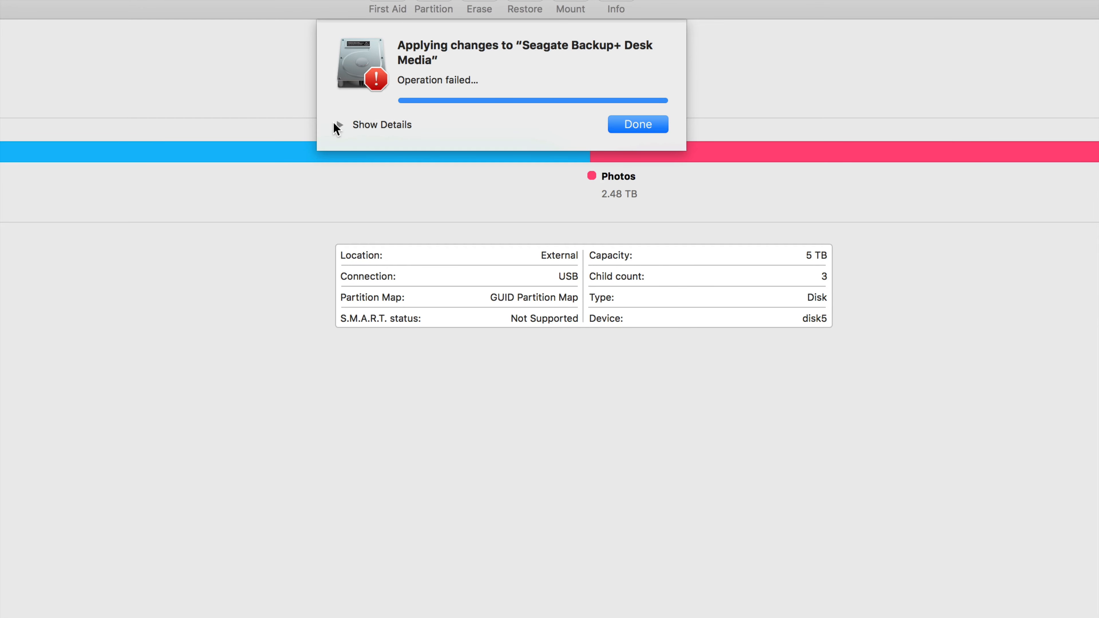
pyautogui.click(339, 125)
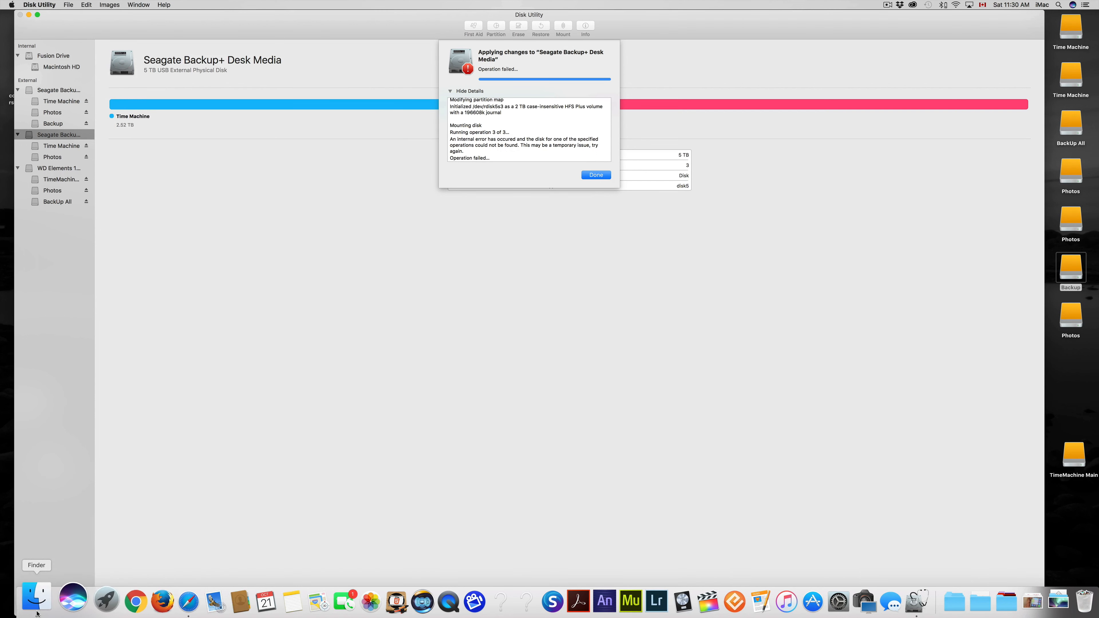
# Dismiss the partitioning report and check the Time Machine and Photos volumes on the second Seagate drive.
pyautogui.click(596, 175)
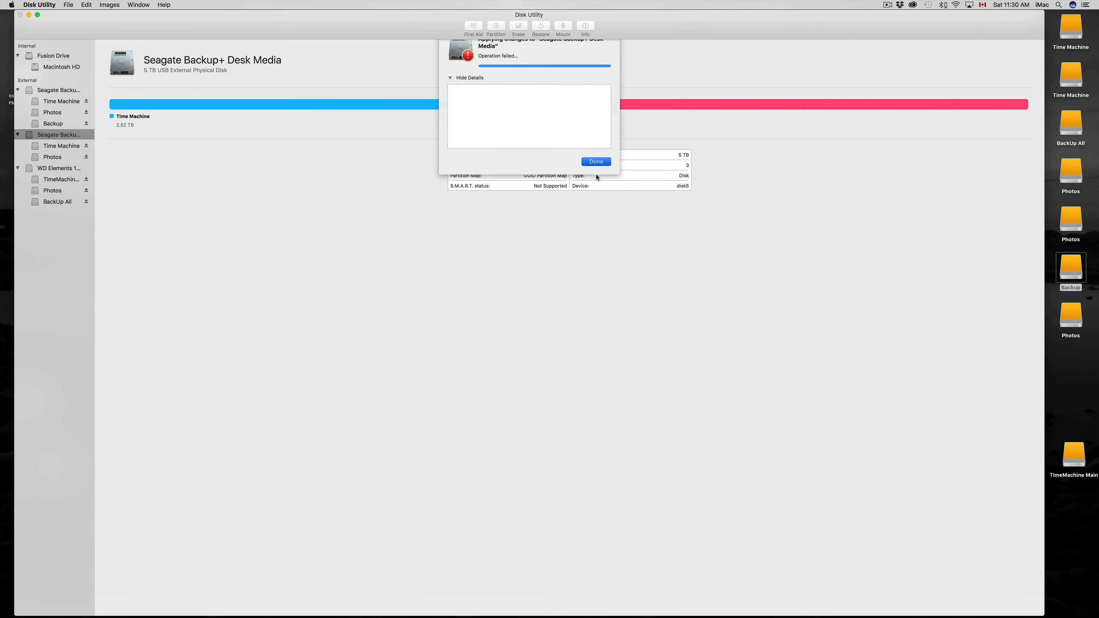
pyautogui.click(67, 146)
pyautogui.click(57, 157)
pyautogui.click(58, 147)
pyautogui.click(61, 138)
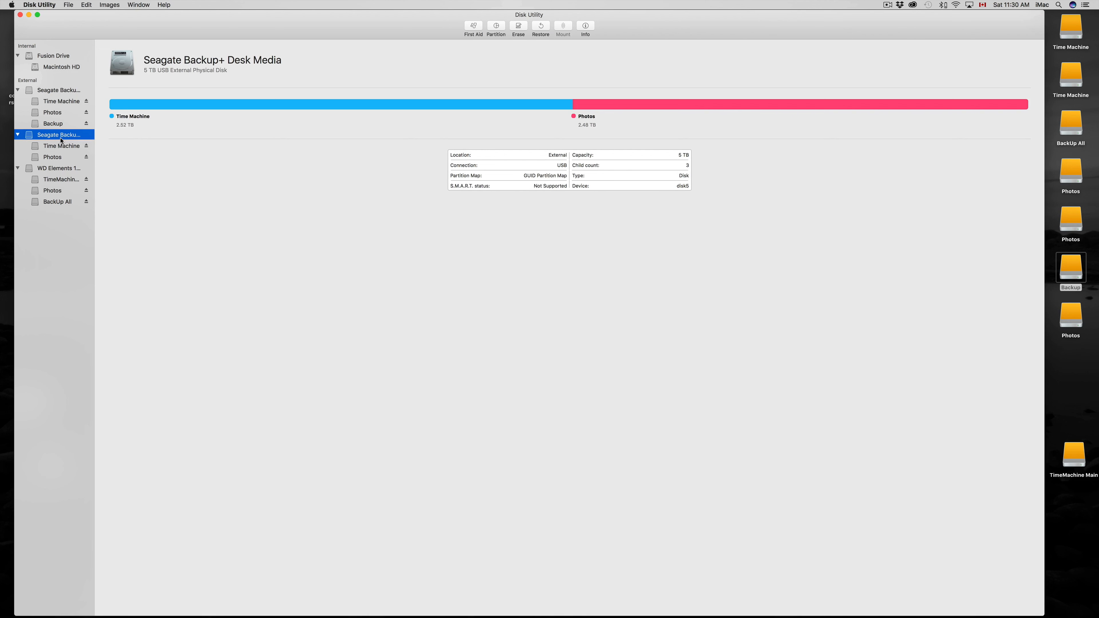
# Try to erase the whole second Seagate drive as Mac OS Extended (Journaled) with a GUID Partition Map.
pyautogui.click(519, 30)
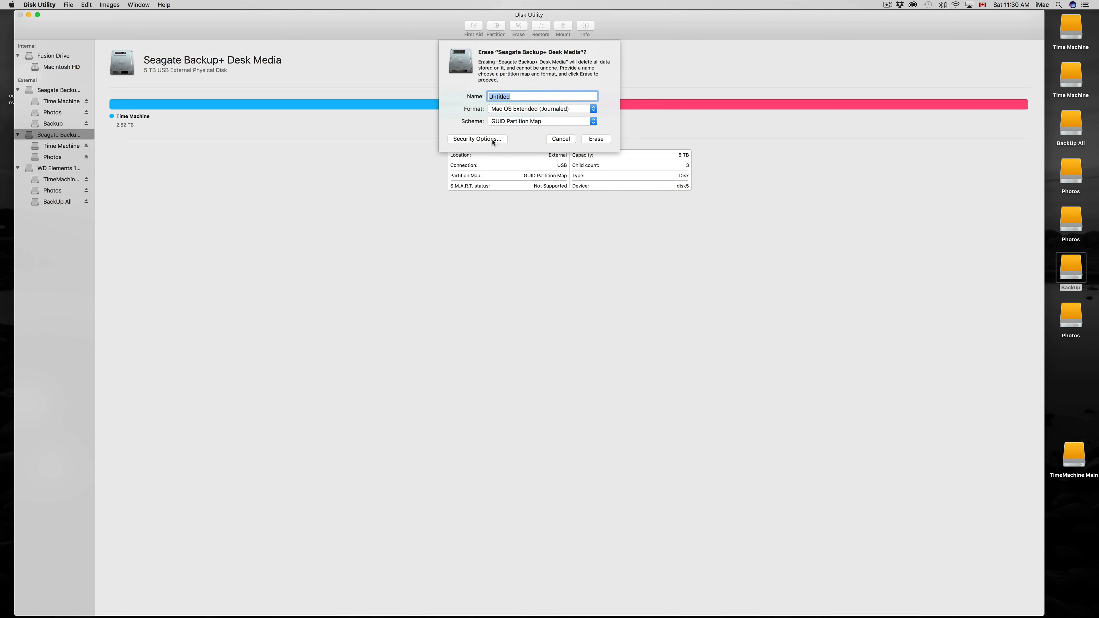
pyautogui.click(604, 141)
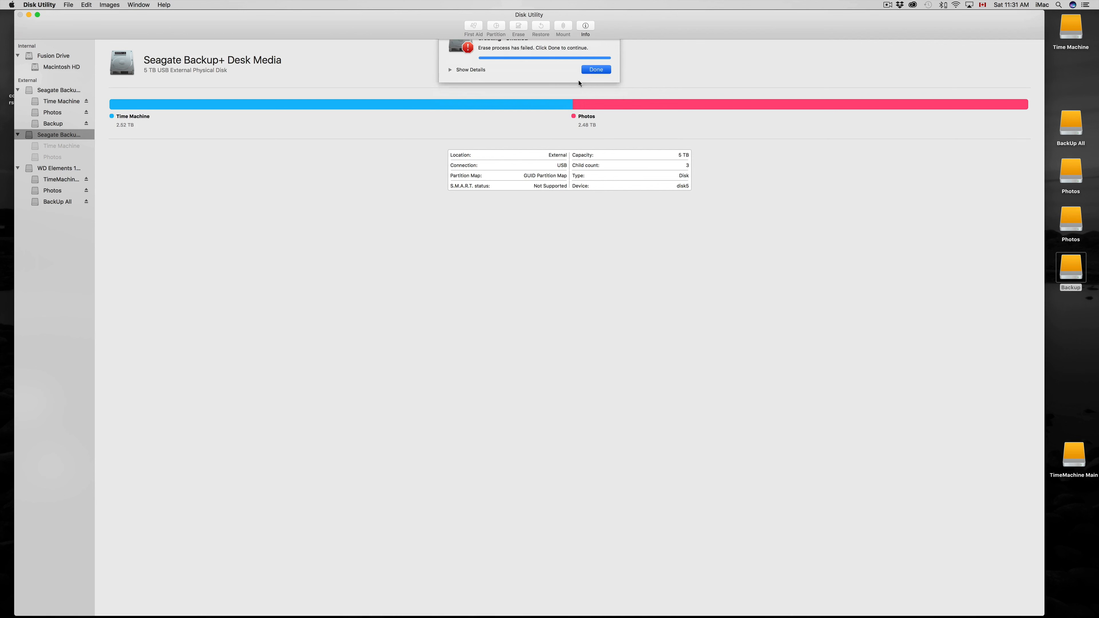
pyautogui.click(589, 70)
# Erase the second Seagate drive again, keeping the name Untitled, Mac OS Extended (Journaled) and GUID Partition Map.
pyautogui.click(518, 27)
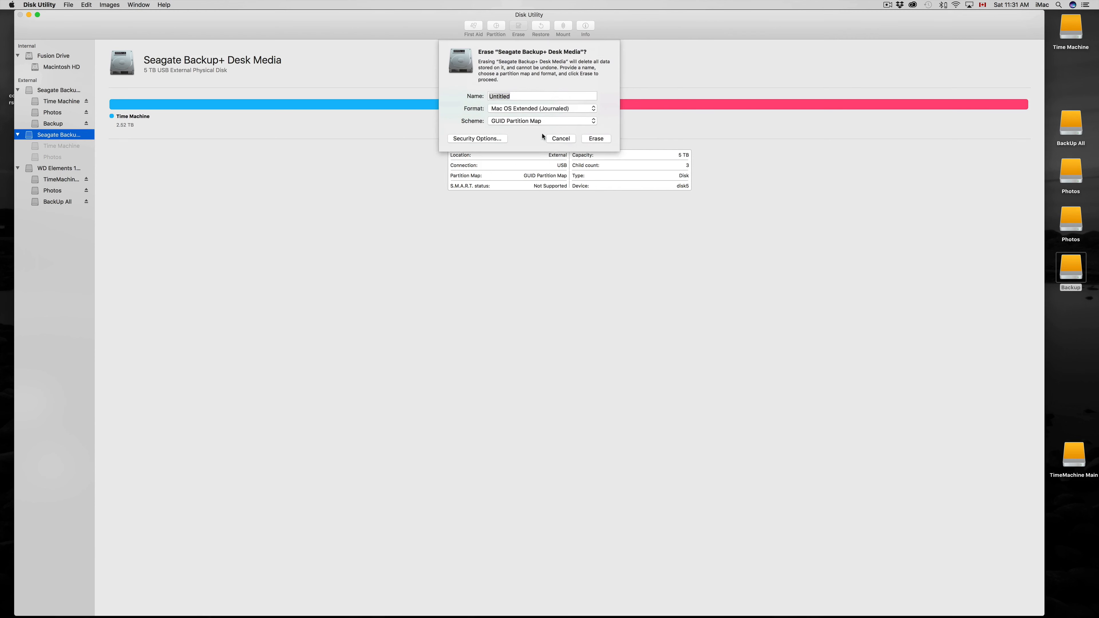
pyautogui.click(602, 140)
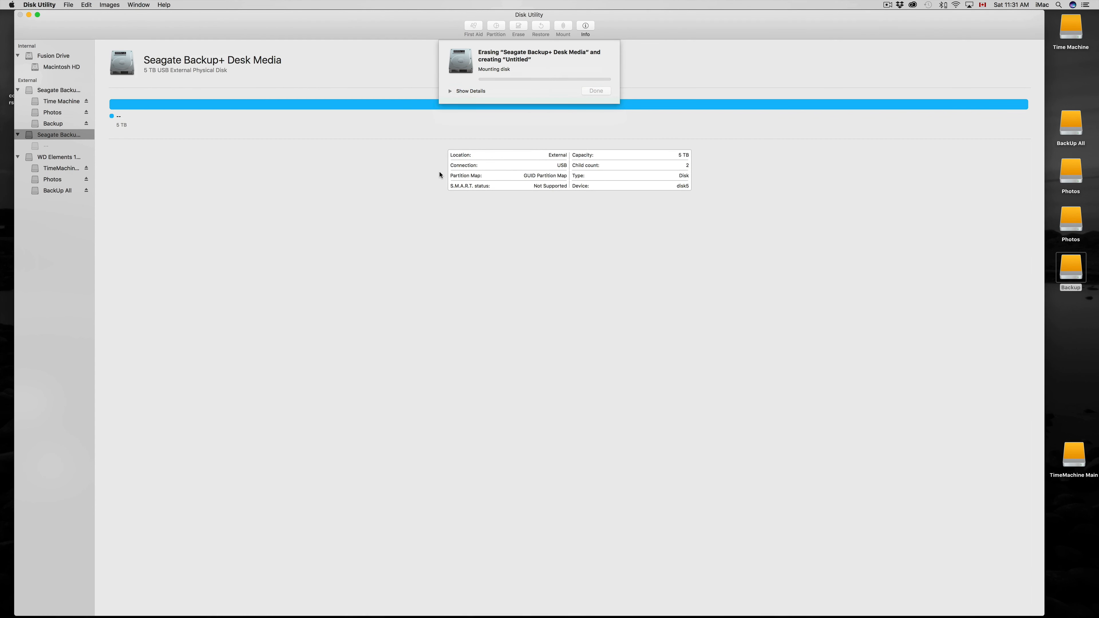
pyautogui.click(596, 91)
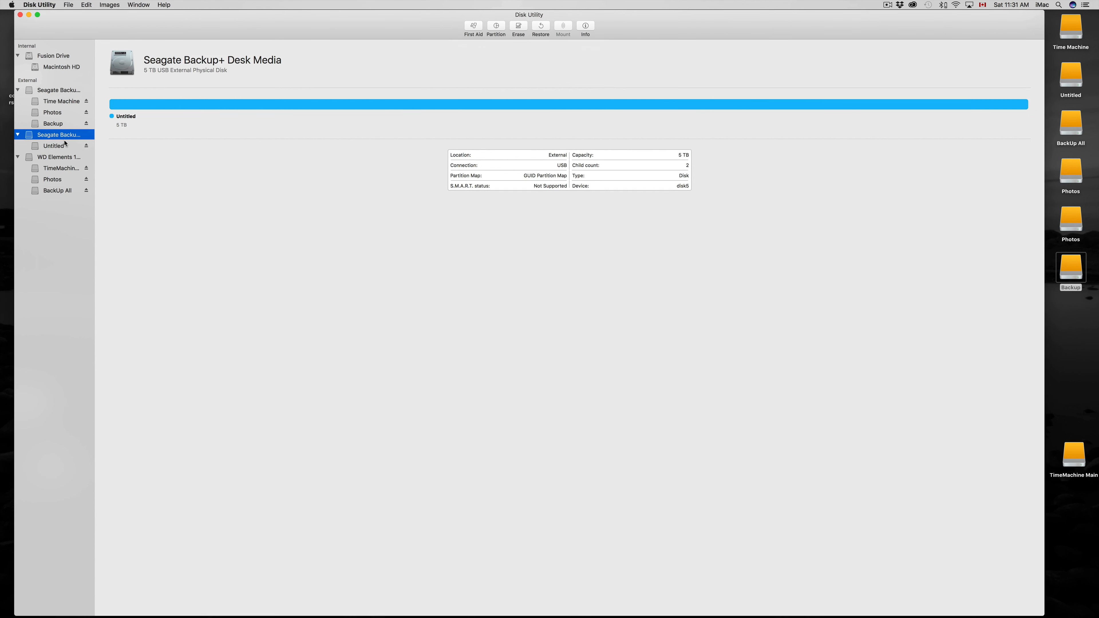
# Open the partition layout of the erased second Seagate drive and the Untitled partition's size for editing.
pyautogui.click(505, 28)
pyautogui.click(559, 171)
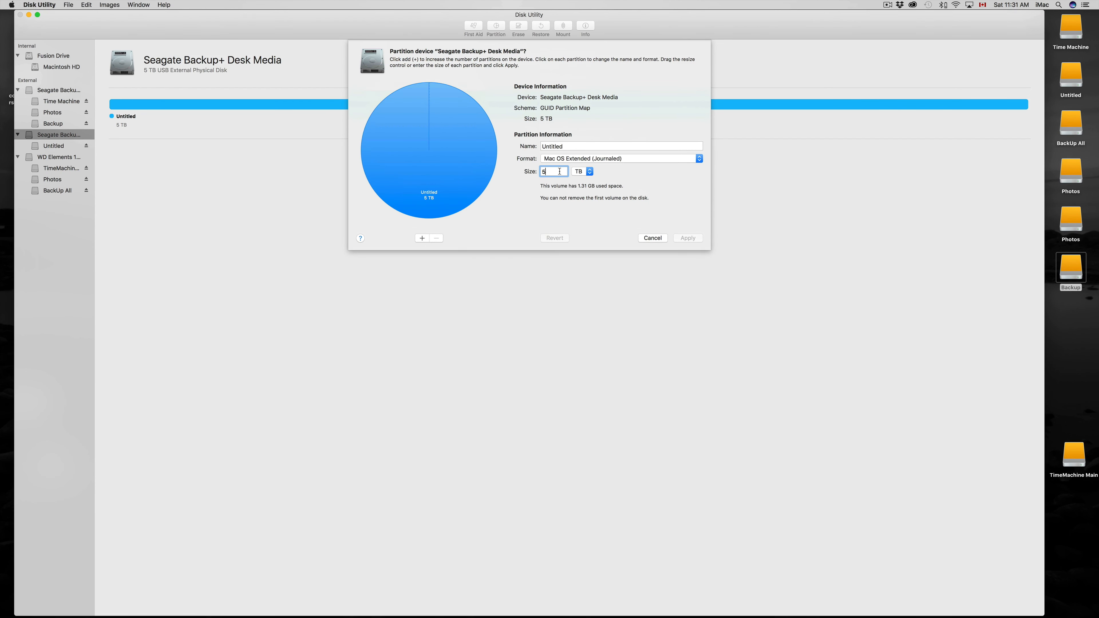
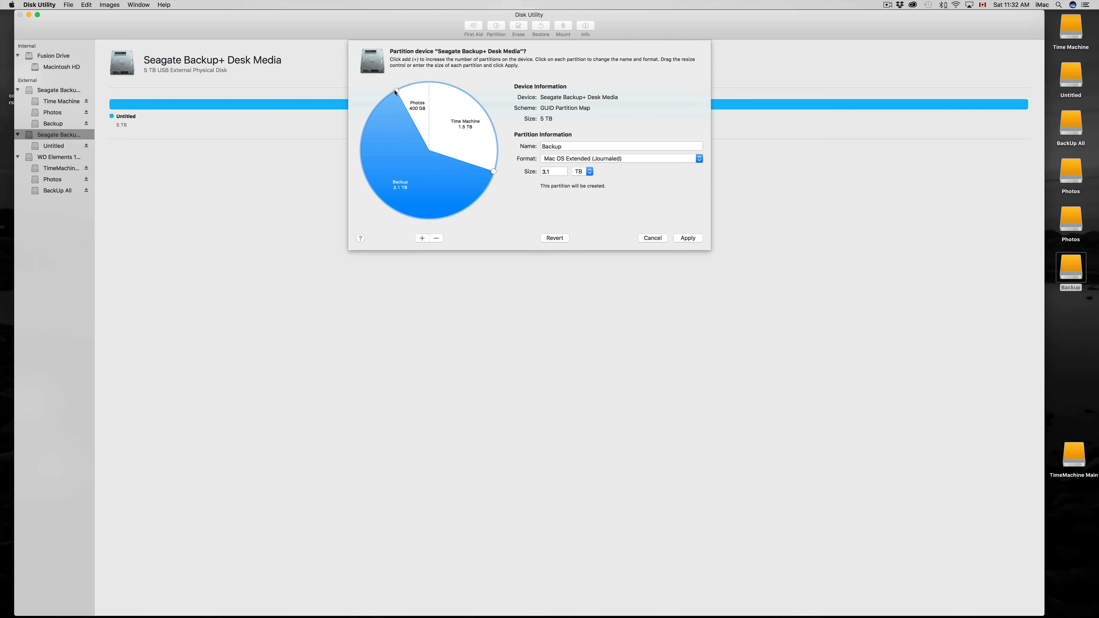
# Enlarge the Time Machine partition to 3 TB using space from the Backup partition, and review the Photos and Backup partitions.
pyautogui.click(484, 129)
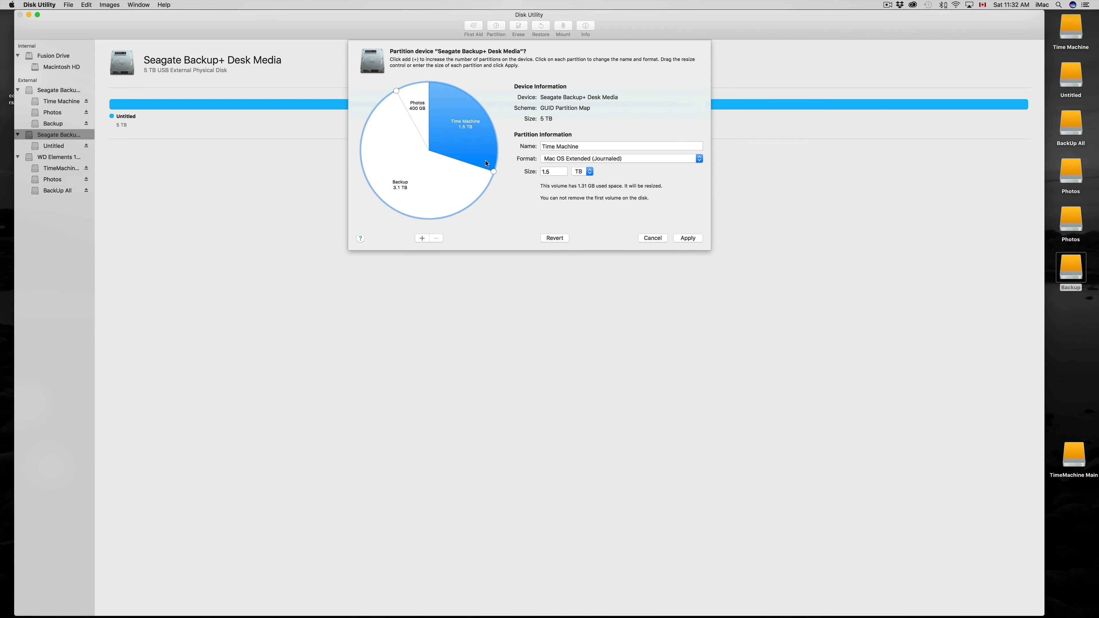
pyautogui.click(456, 193)
pyautogui.click(478, 132)
pyautogui.moveTo(493, 172); pyautogui.dragTo(385, 209)
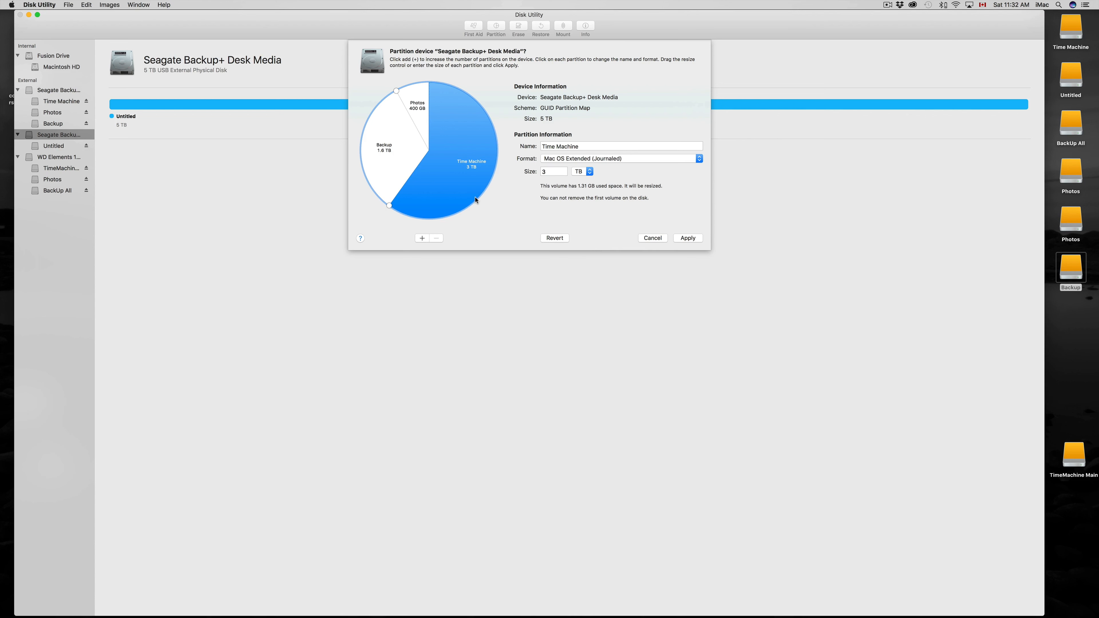
pyautogui.click(418, 108)
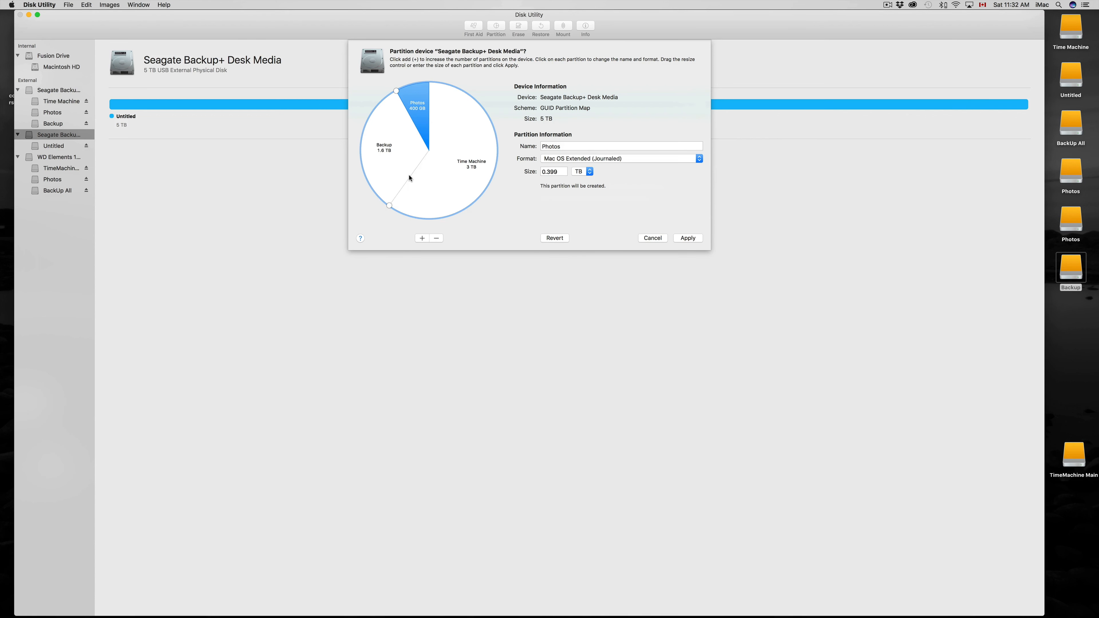
pyautogui.click(406, 181)
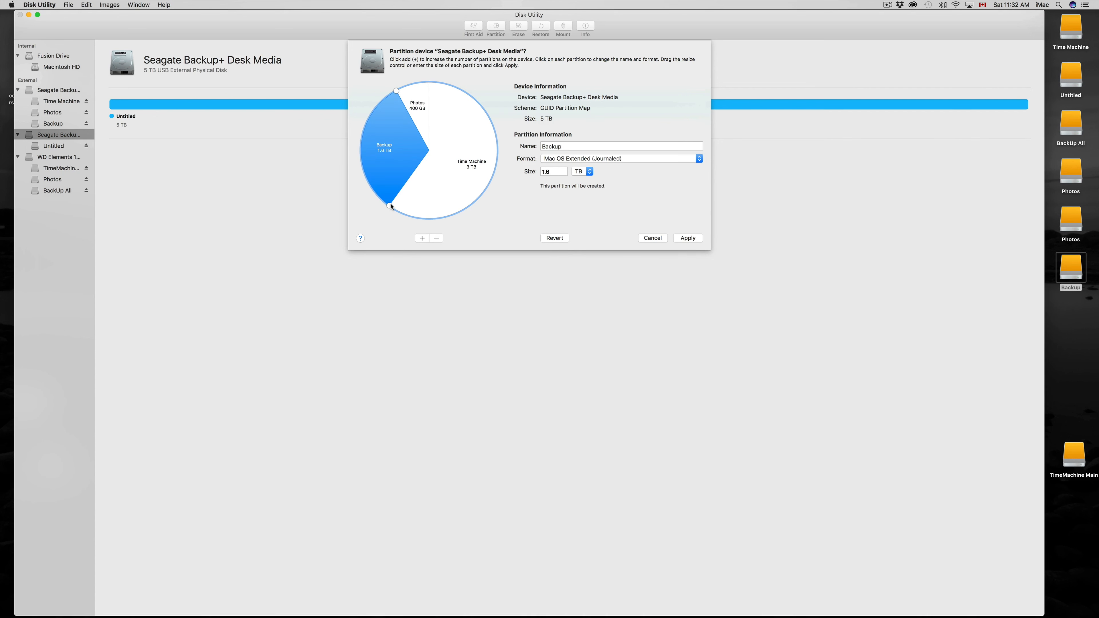
pyautogui.moveTo(390, 206)
pyautogui.mouseDown()
pyautogui.moveTo(454, 214)
pyautogui.moveTo(489, 175)
pyautogui.moveTo(473, 200)
pyautogui.moveTo(434, 220)
pyautogui.moveTo(382, 215)
pyautogui.mouseUp()
pyautogui.click(417, 104)
pyautogui.click(450, 169)
pyautogui.click(405, 156)
# Apply the three-partition layout to the second Seagate drive, show the progress details and dismiss the finished report.
pyautogui.click(690, 240)
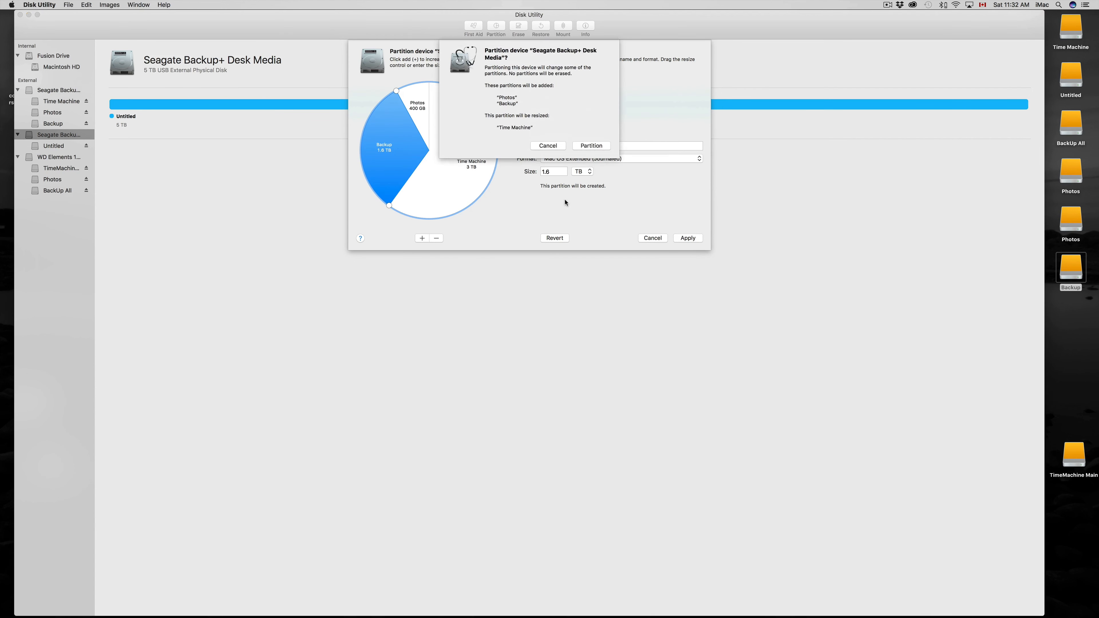
pyautogui.click(591, 146)
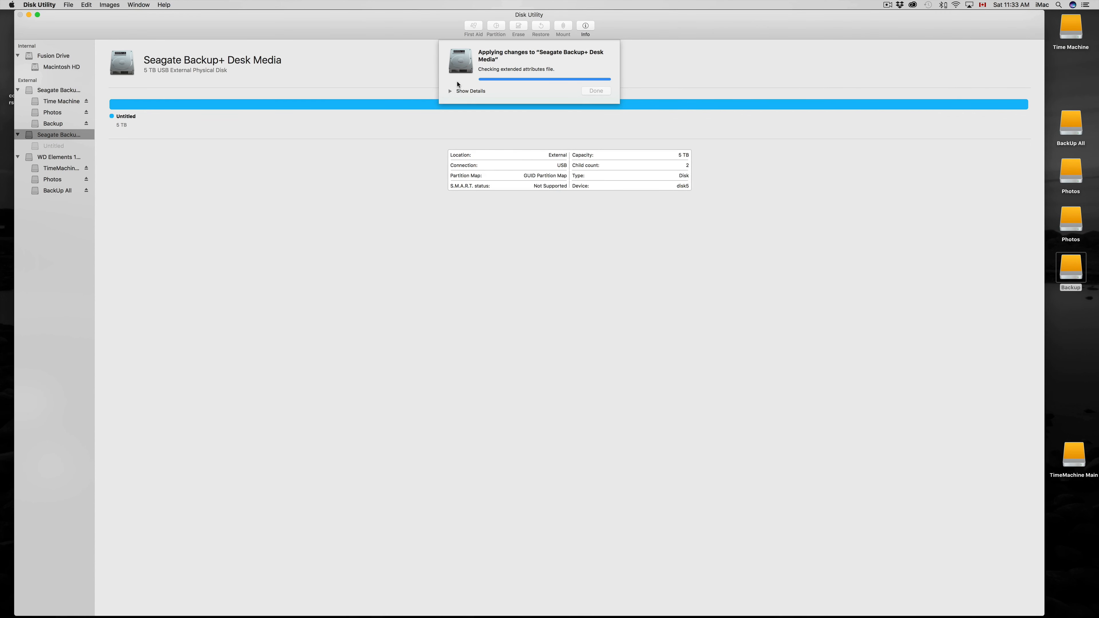
pyautogui.click(450, 91)
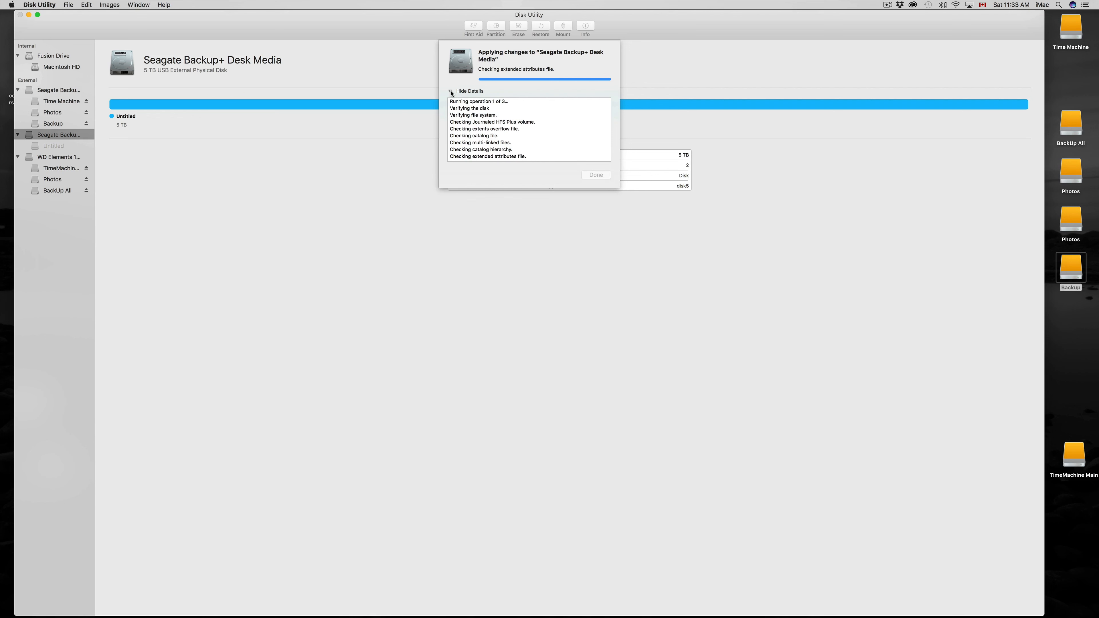
pyautogui.click(928, 5)
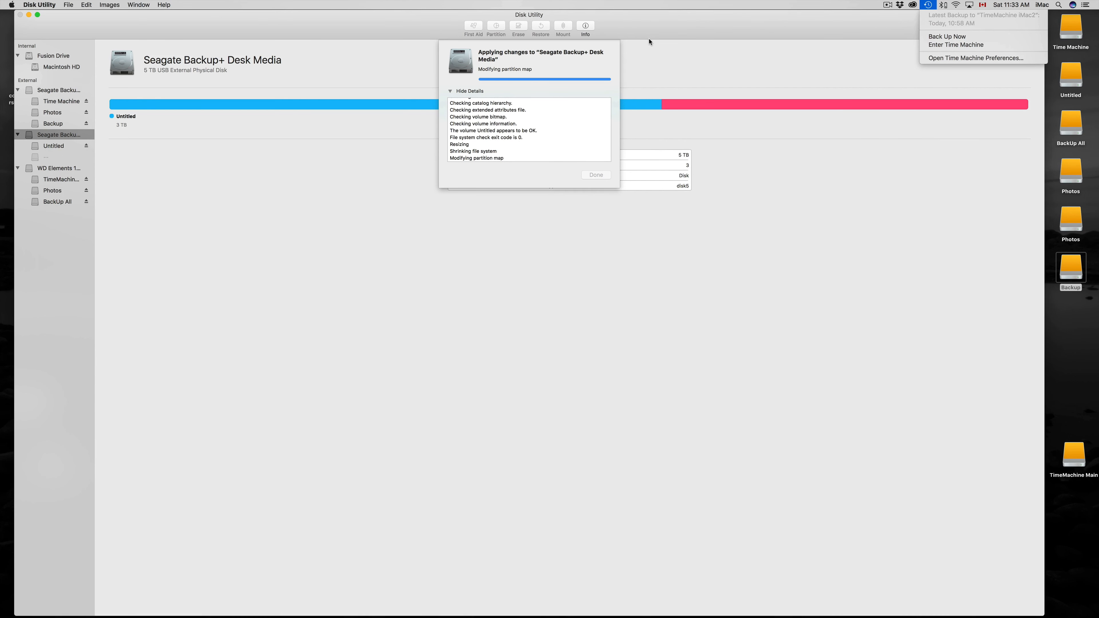
pyautogui.click(639, 29)
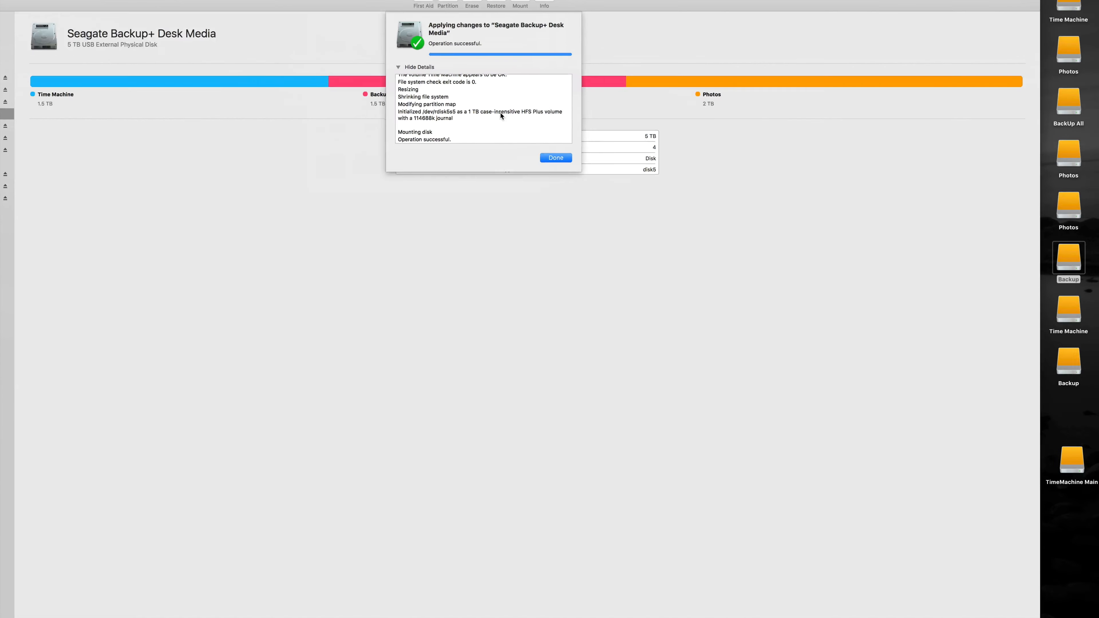
pyautogui.click(556, 158)
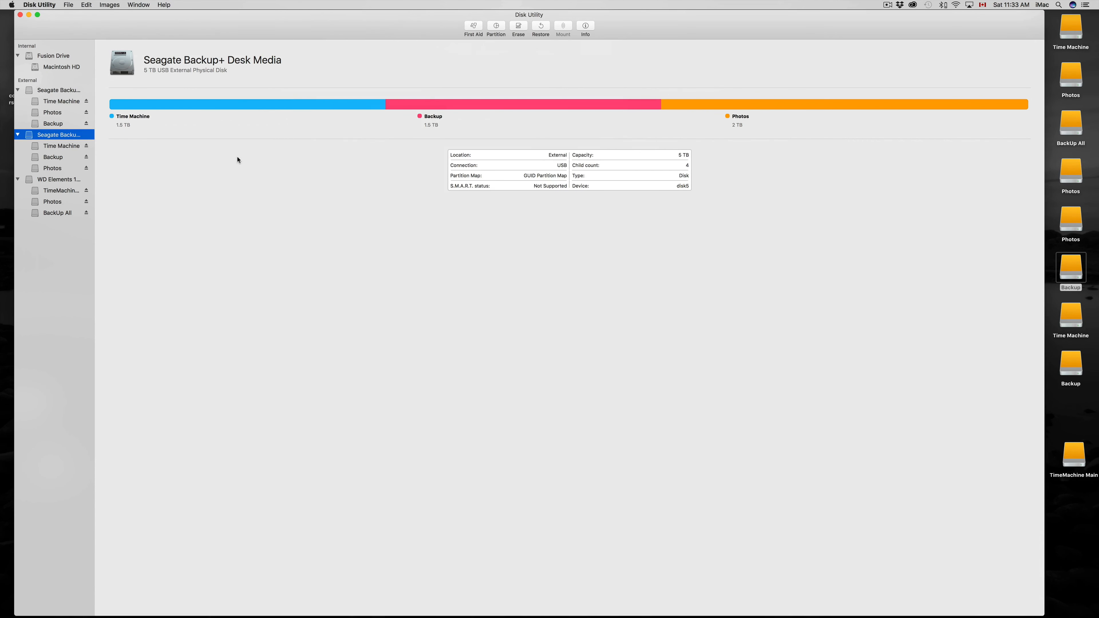
# Check the Time Machine, Backup and Photos volumes and the overall layout of the second Seagate drive.
pyautogui.click(62, 148)
pyautogui.click(61, 158)
pyautogui.click(59, 169)
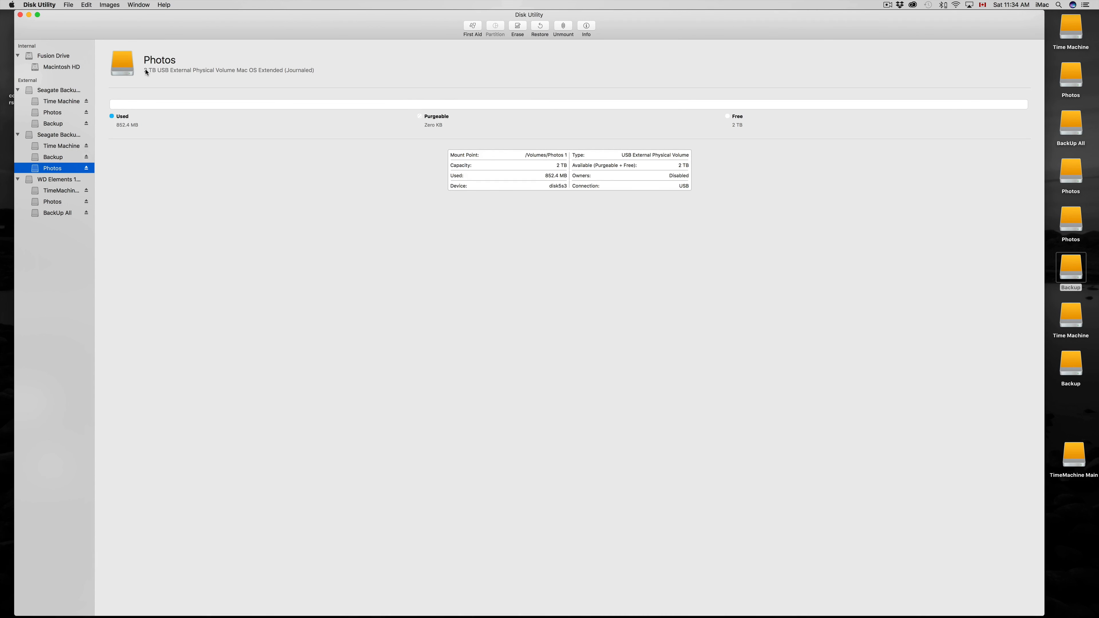
pyautogui.click(59, 158)
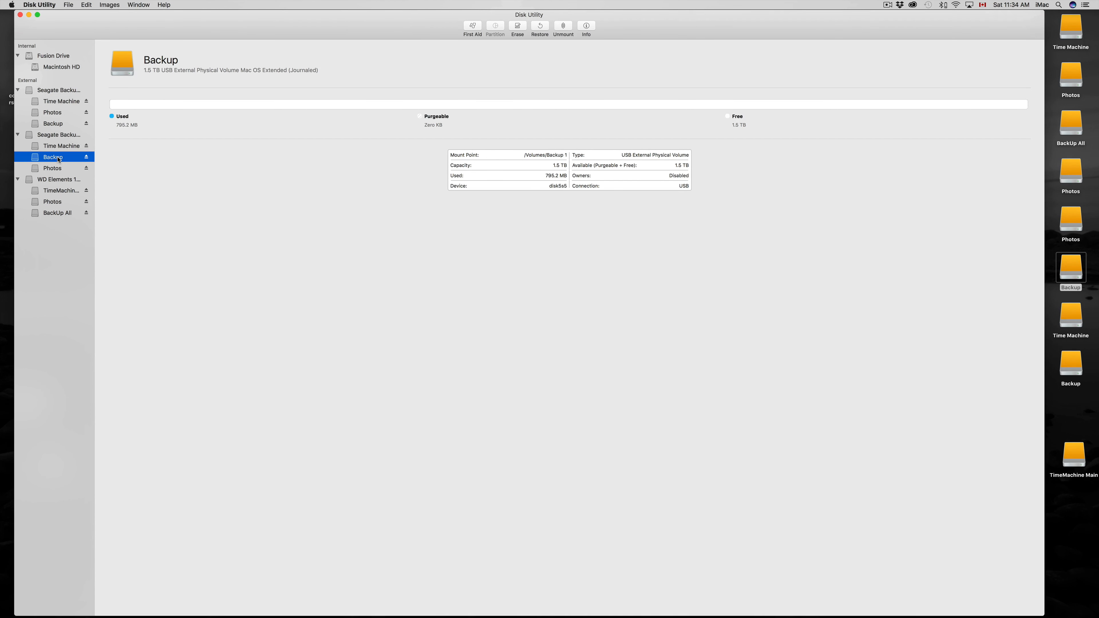
pyautogui.click(64, 147)
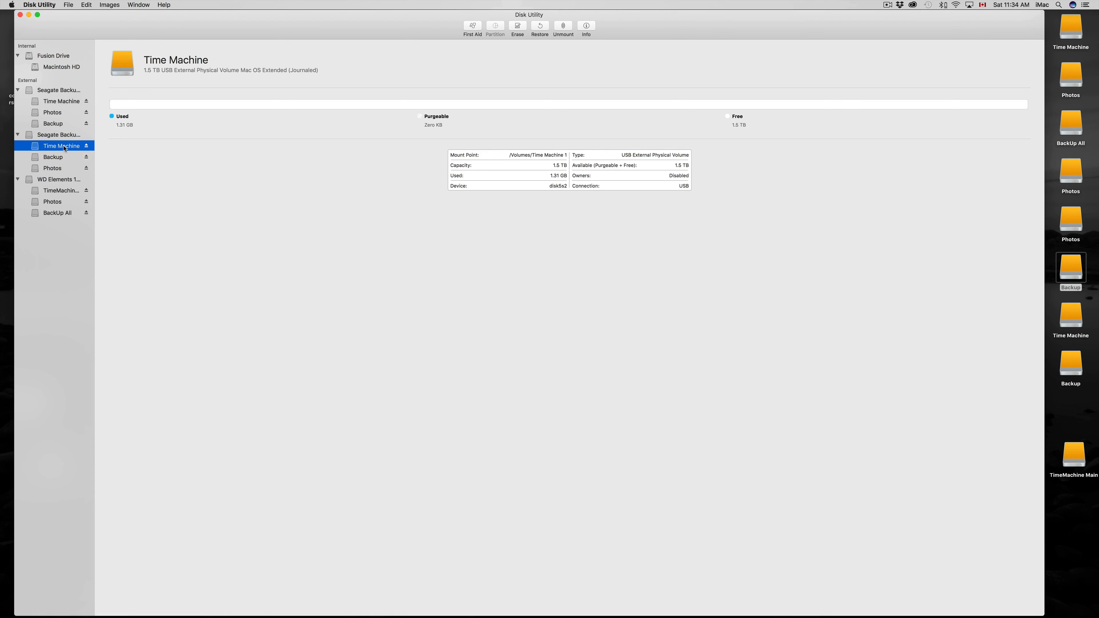
pyautogui.click(60, 136)
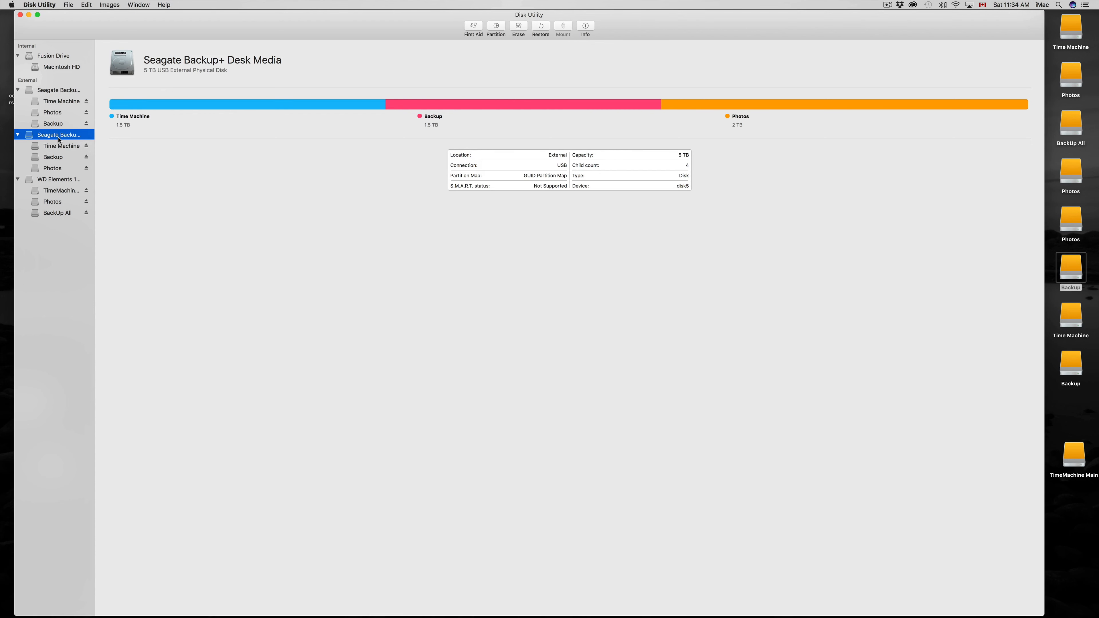
# Check the overall layout of the first Seagate drive and its Time Machine, Photos and Backup volumes for comparison.
pyautogui.click(65, 90)
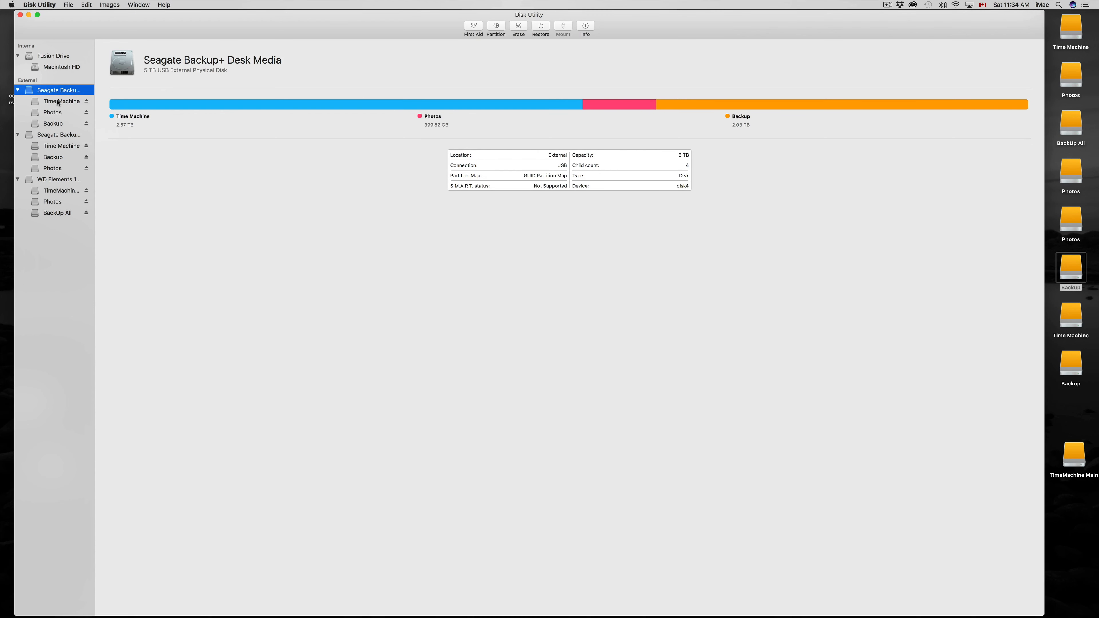
pyautogui.click(59, 101)
pyautogui.click(56, 113)
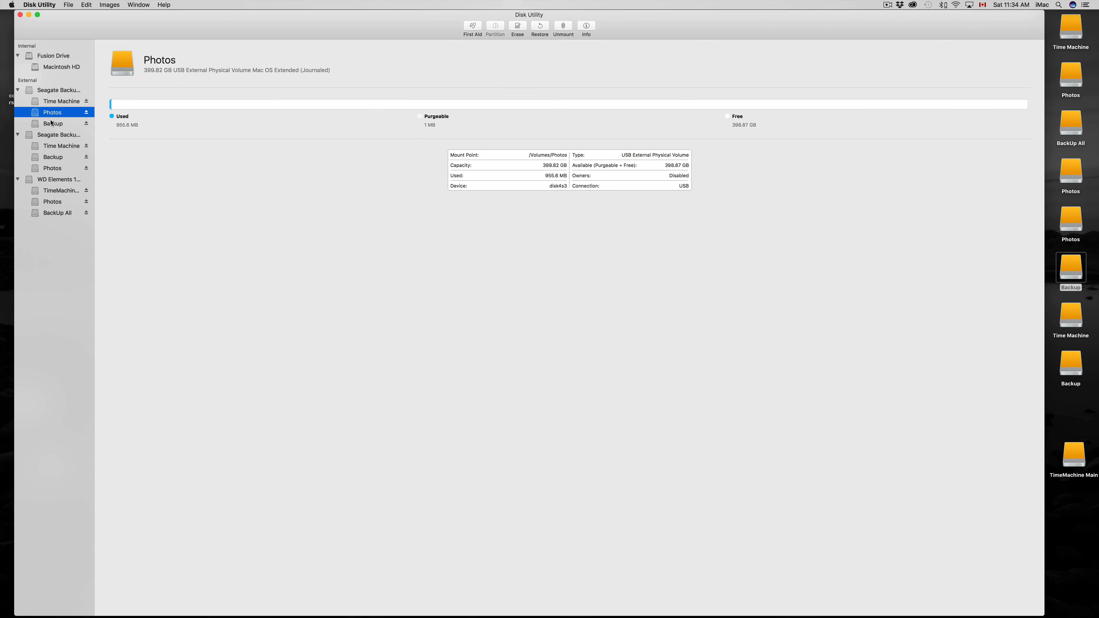
pyautogui.click(52, 124)
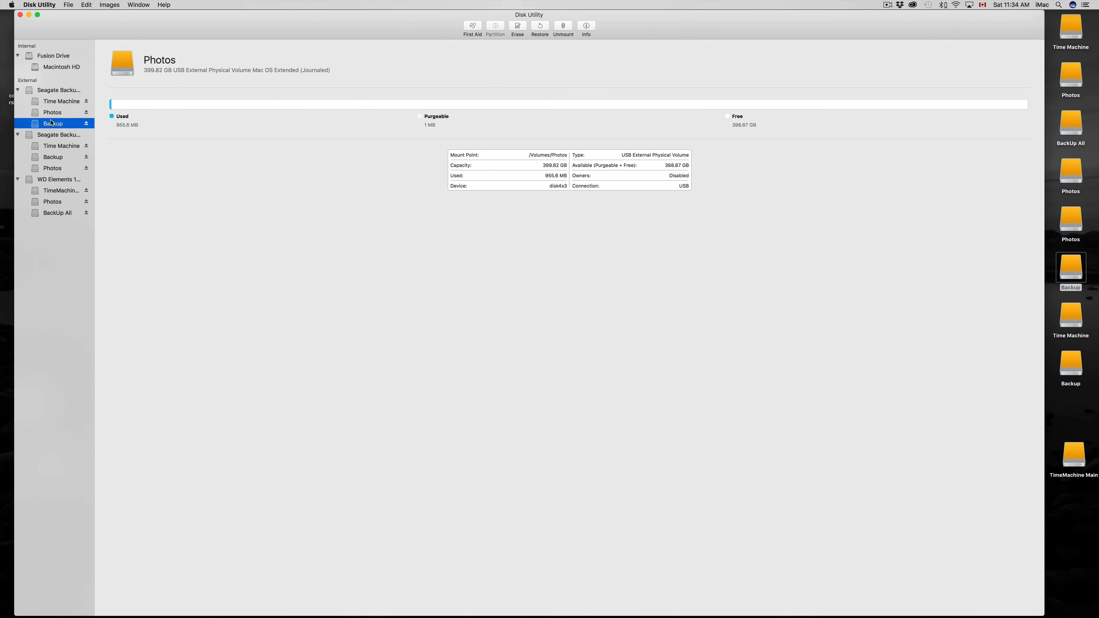
# Erase the whole second Seagate drive as Untitled, Mac OS Extended (Journaled) with a GUID Partition Map, retrying the erase once.
pyautogui.click(54, 135)
pyautogui.click(59, 147)
pyautogui.click(66, 136)
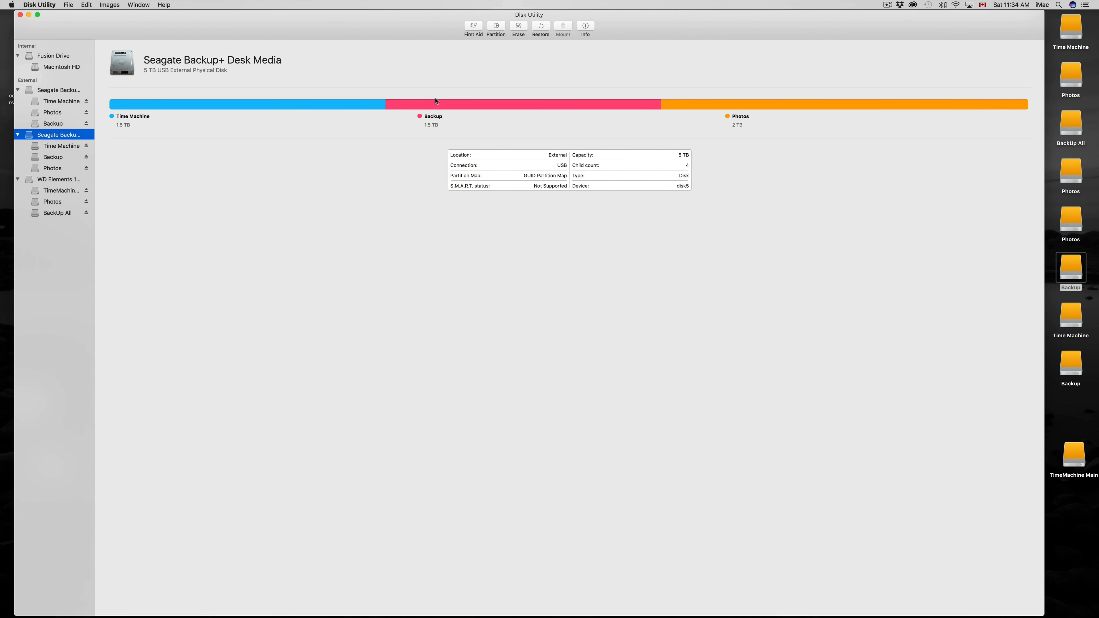
pyautogui.click(517, 27)
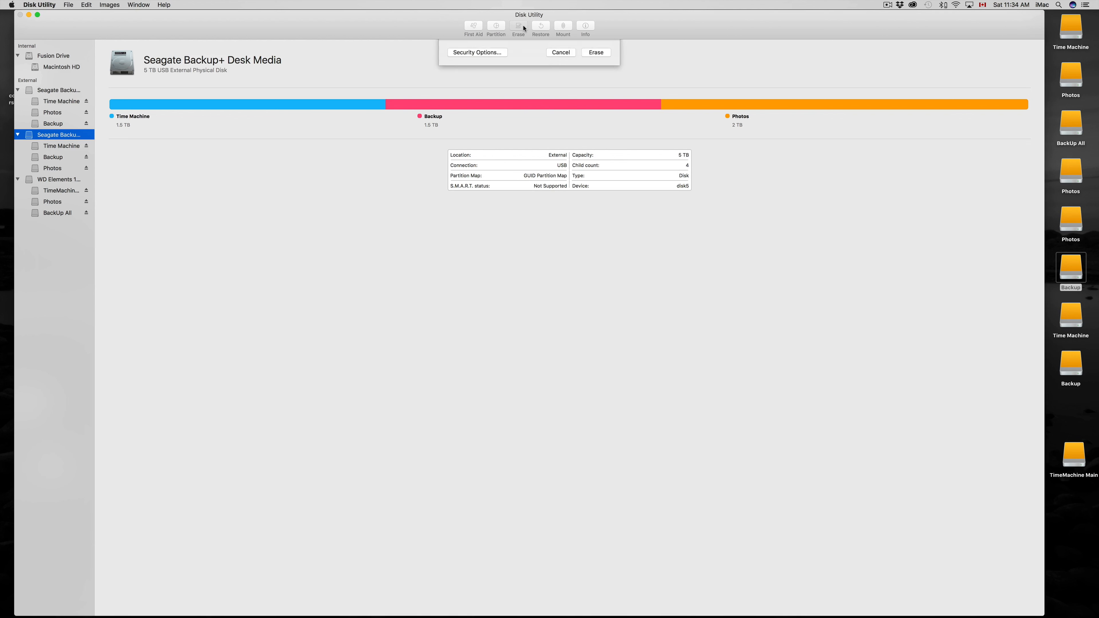
pyautogui.click(601, 139)
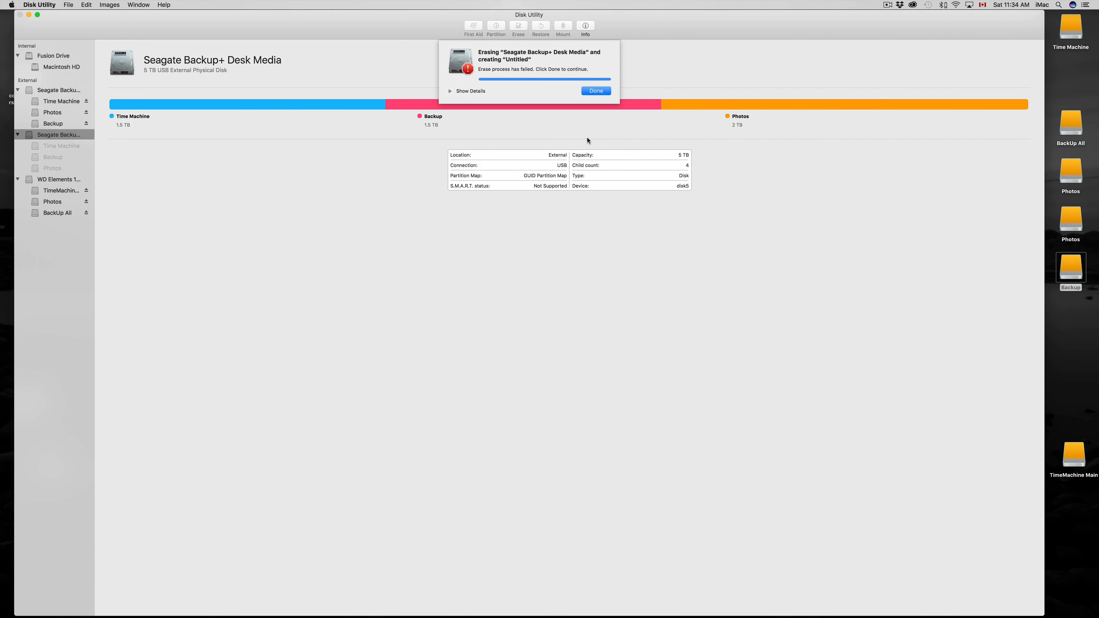
pyautogui.click(595, 91)
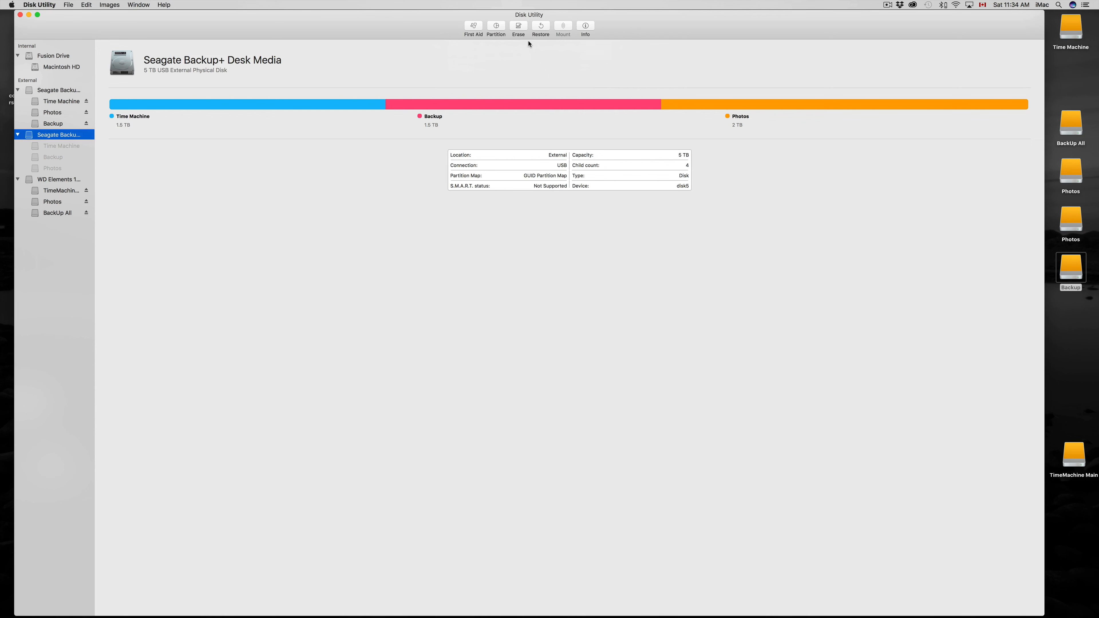
pyautogui.click(519, 27)
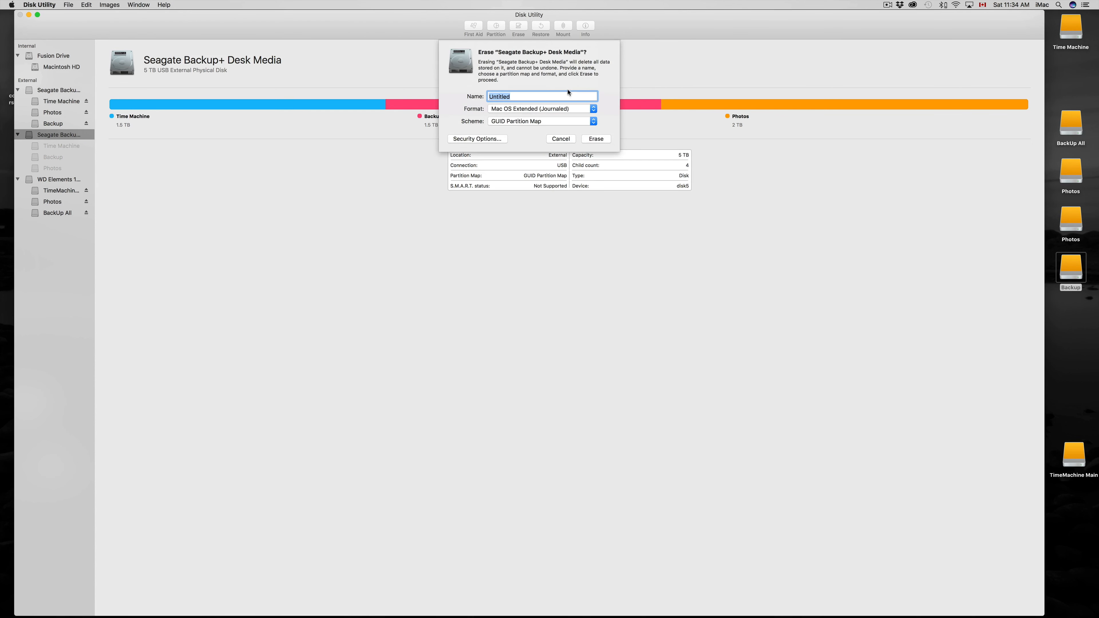
pyautogui.click(597, 139)
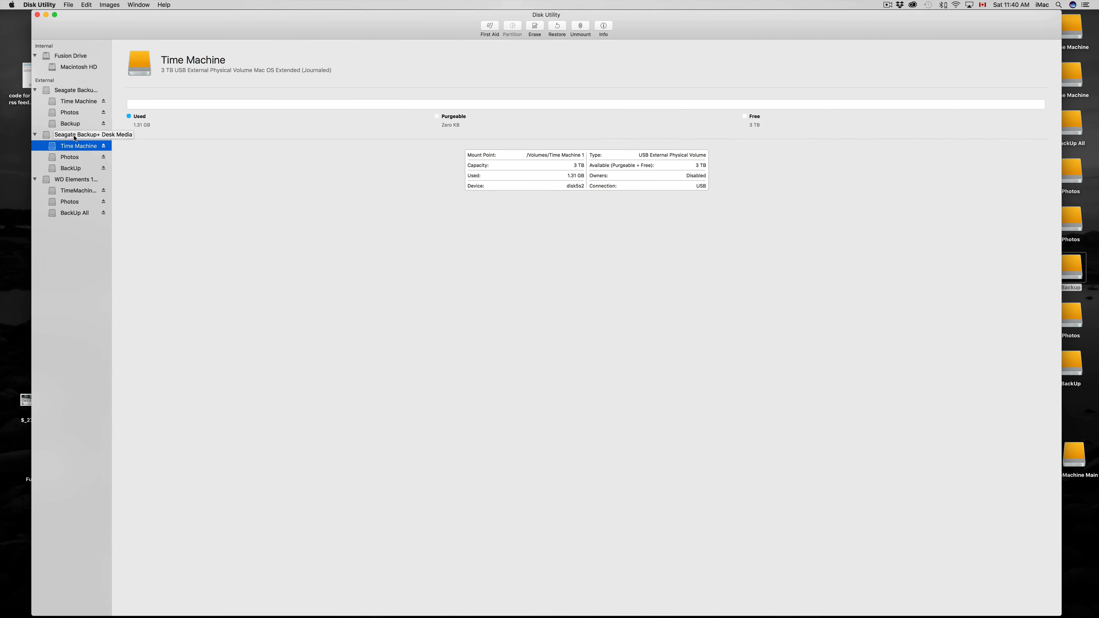
# Examine the layout of the repartitioned second Seagate drive and the used space on its Time Machine, Photos and BackUp volumes.
pyautogui.click(74, 136)
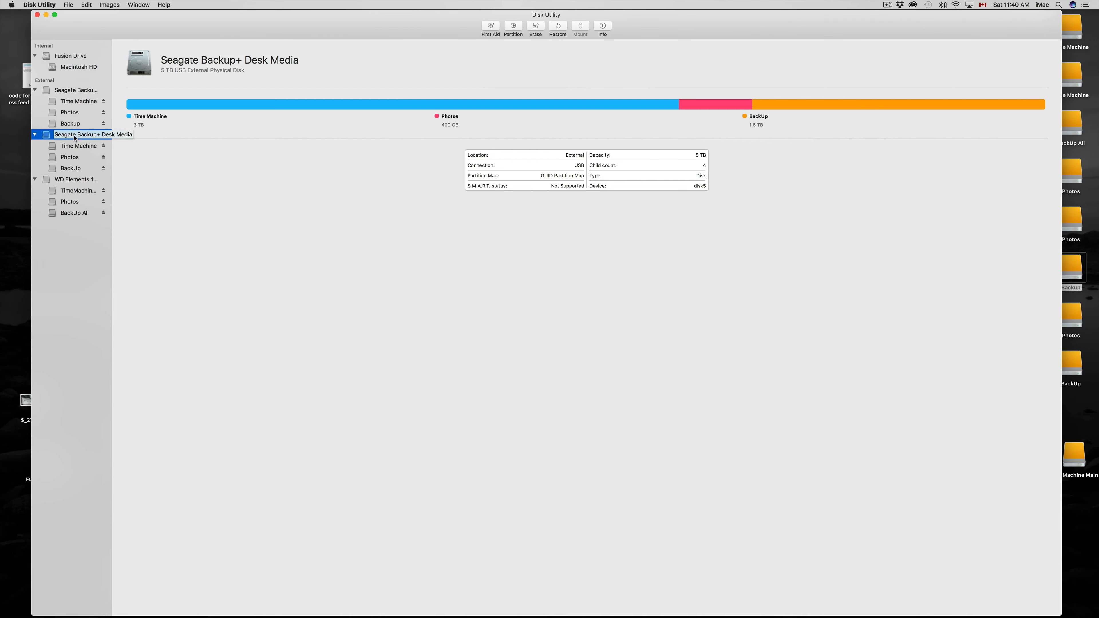
pyautogui.click(77, 147)
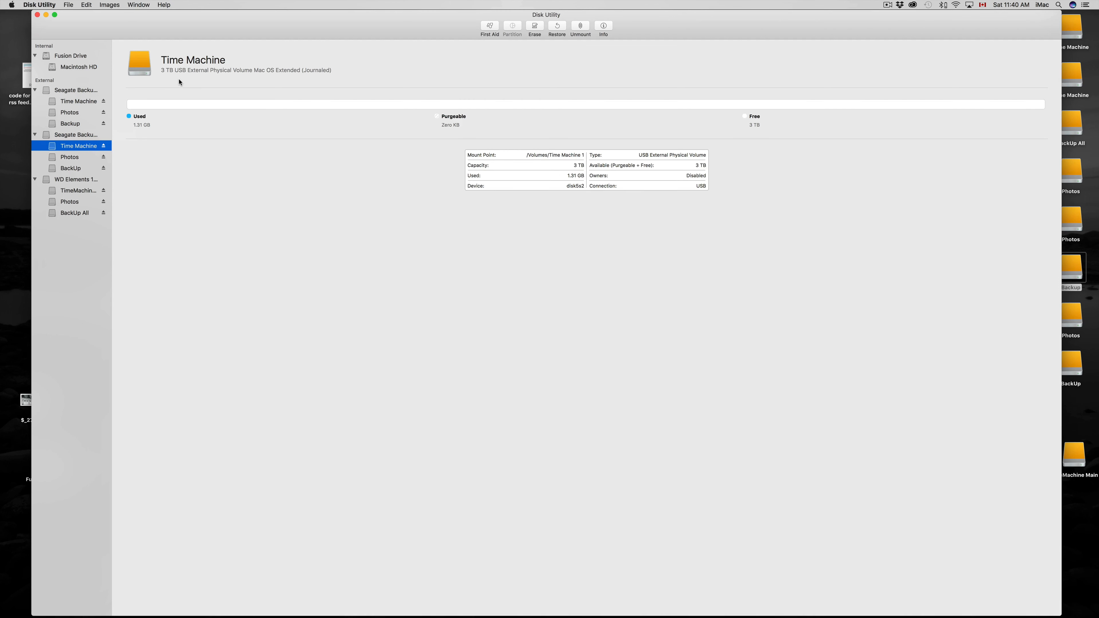
pyautogui.moveTo(152, 126); pyautogui.dragTo(132, 128)
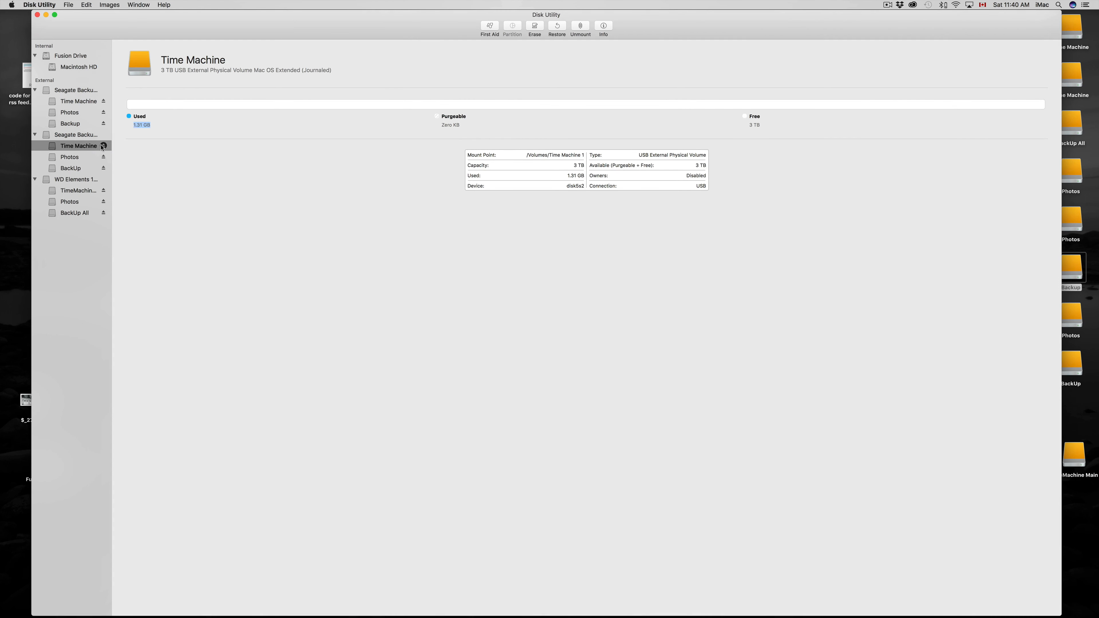
pyautogui.click(88, 157)
pyautogui.moveTo(131, 126); pyautogui.dragTo(176, 124)
pyautogui.click(75, 173)
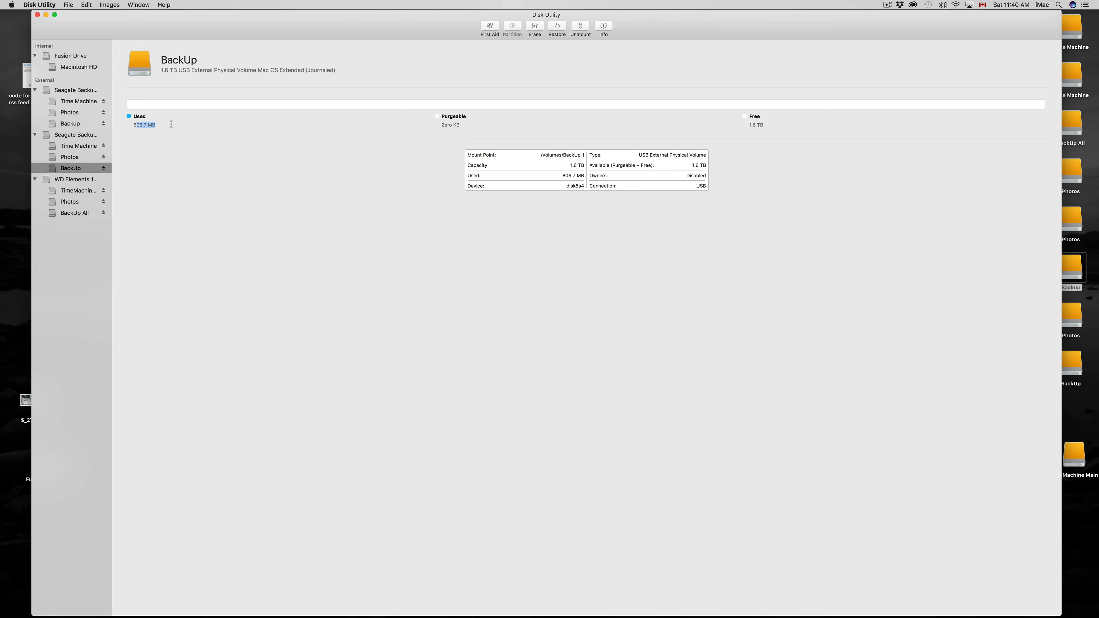
pyautogui.click(72, 159)
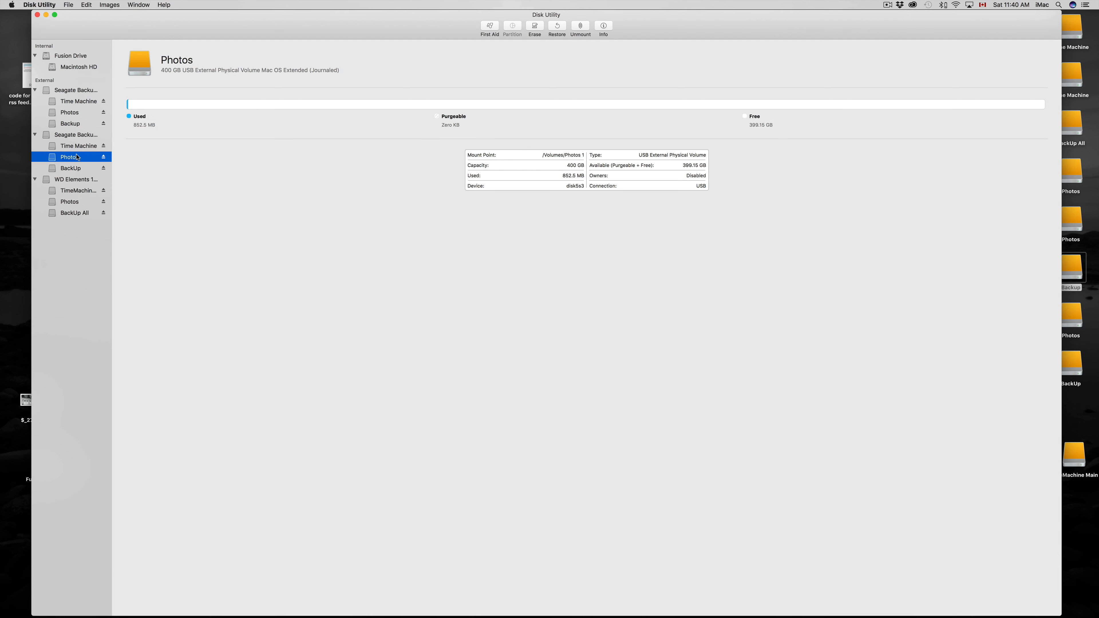
pyautogui.click(79, 148)
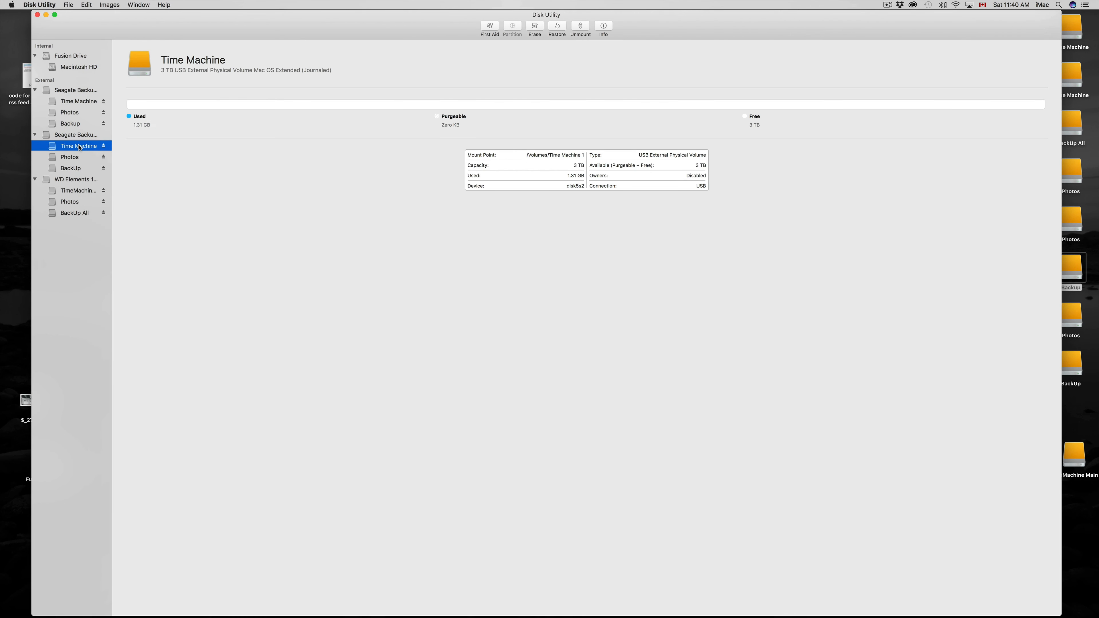
pyautogui.click(72, 158)
pyautogui.click(71, 168)
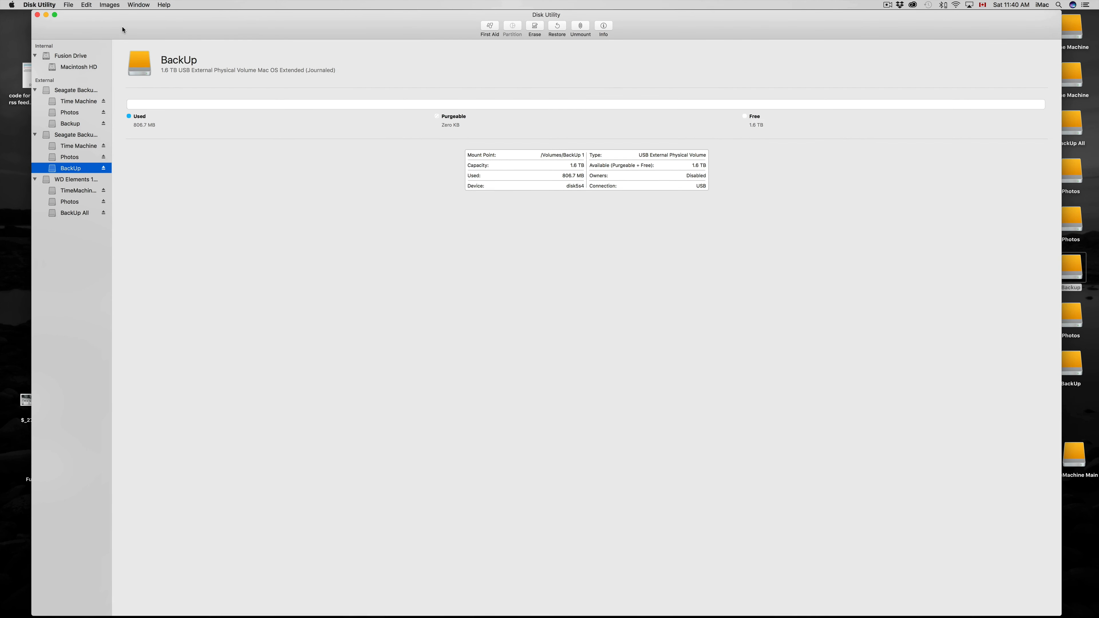
pyautogui.moveTo(121, 29); pyautogui.dragTo(113, 29)
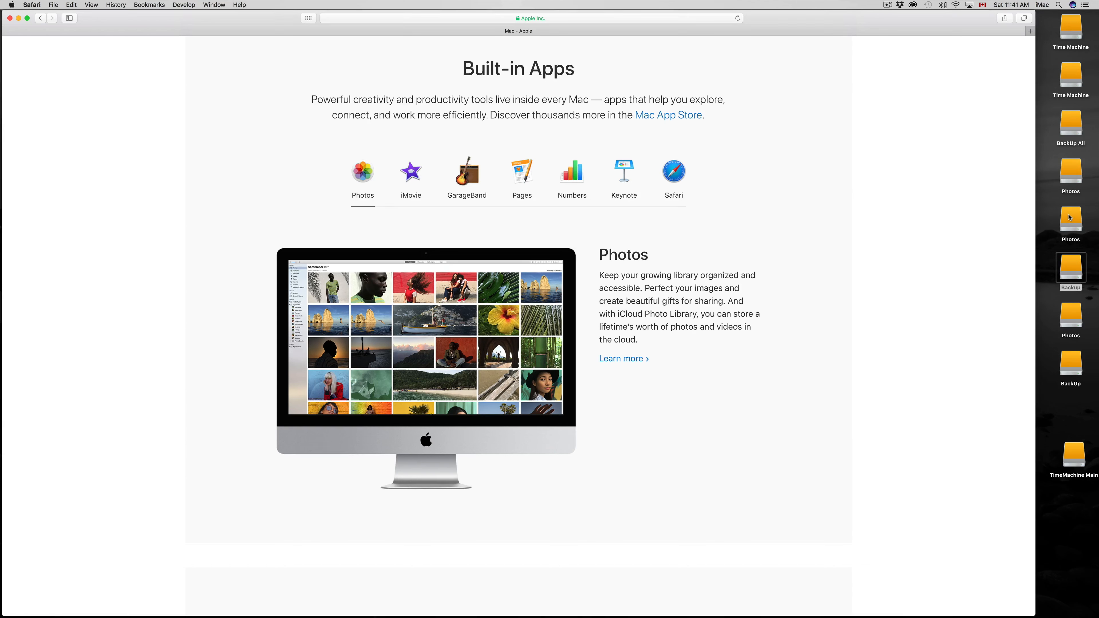
# Open the BackUp All drive from the desktop in Finder and move its window toward the upper-left corner of the desktop.
pyautogui.moveTo(37, 611)
pyautogui.click(1077, 94)
pyautogui.click(1076, 117)
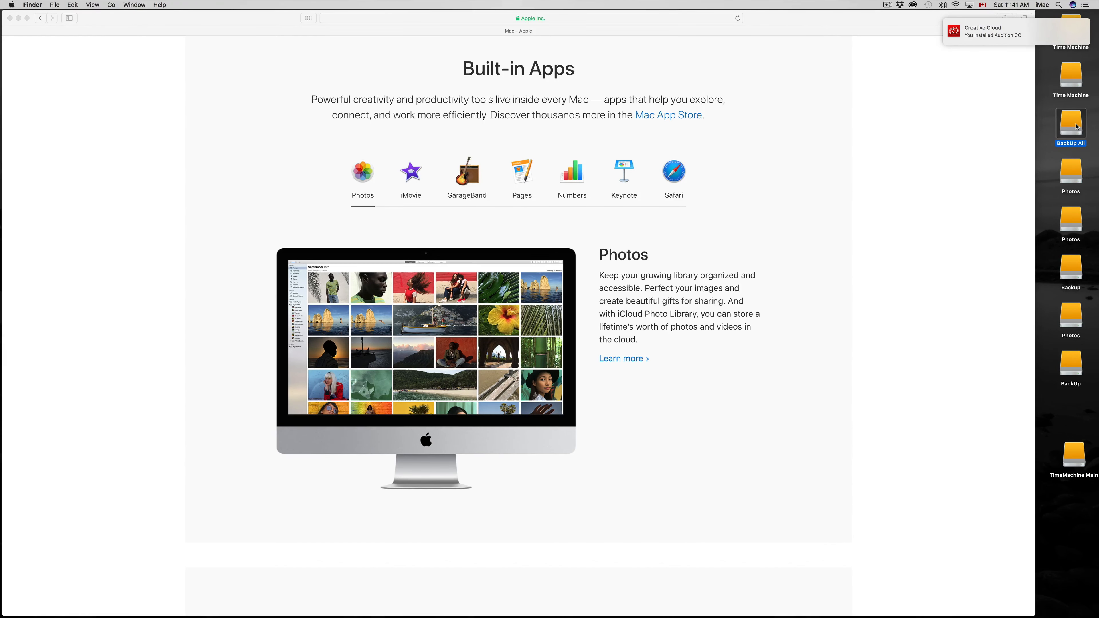
pyautogui.doubleClick(1076, 127)
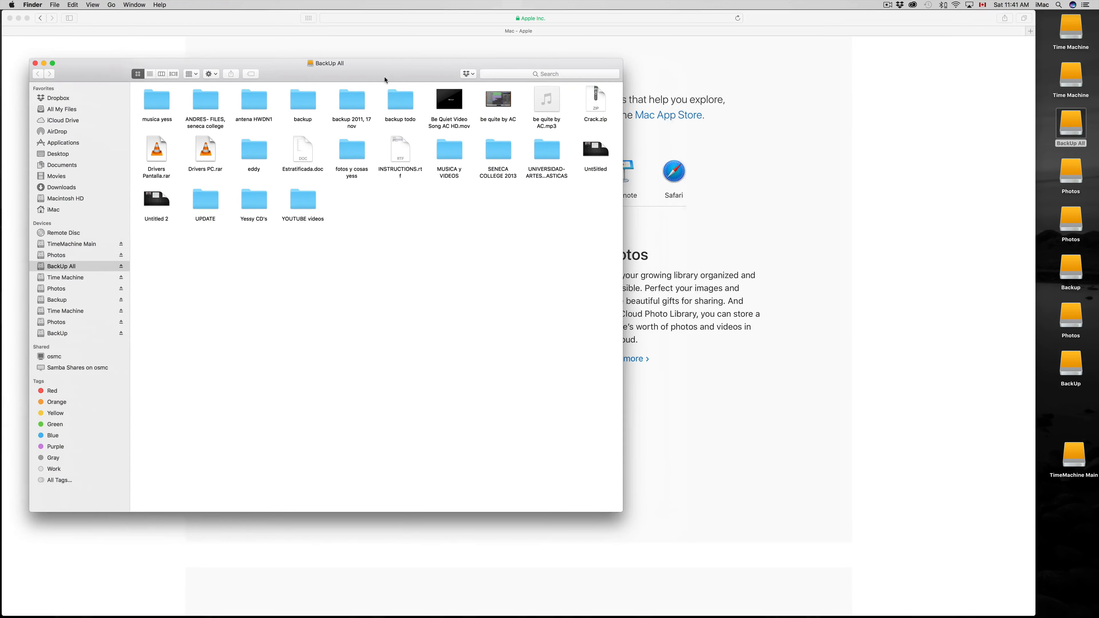
pyautogui.moveTo(385, 80); pyautogui.dragTo(436, 102)
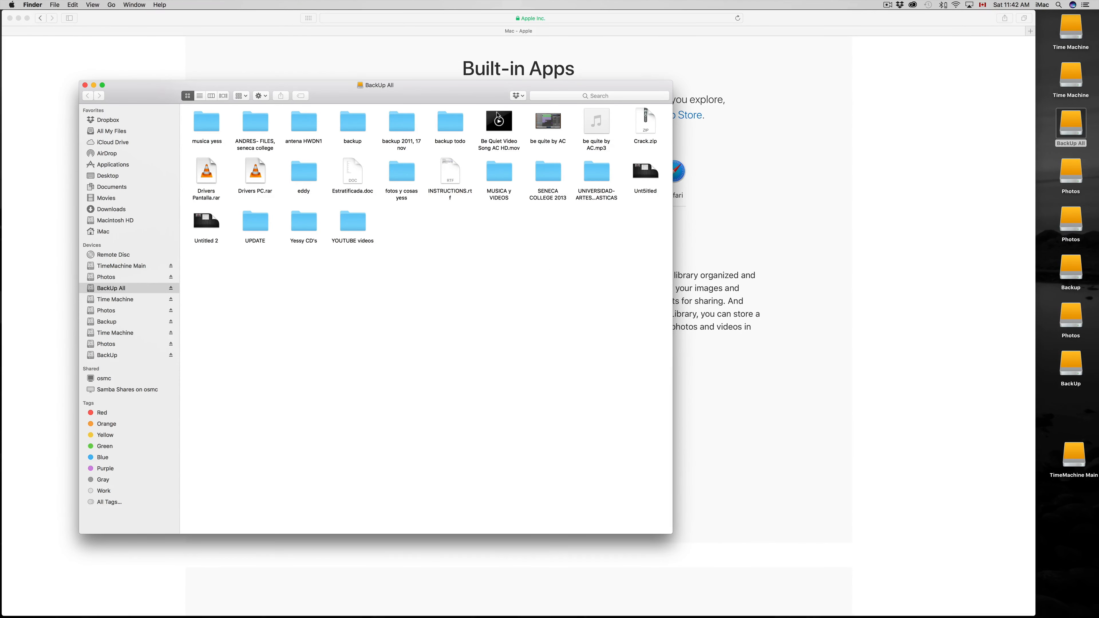
pyautogui.moveTo(467, 95); pyautogui.dragTo(396, 33)
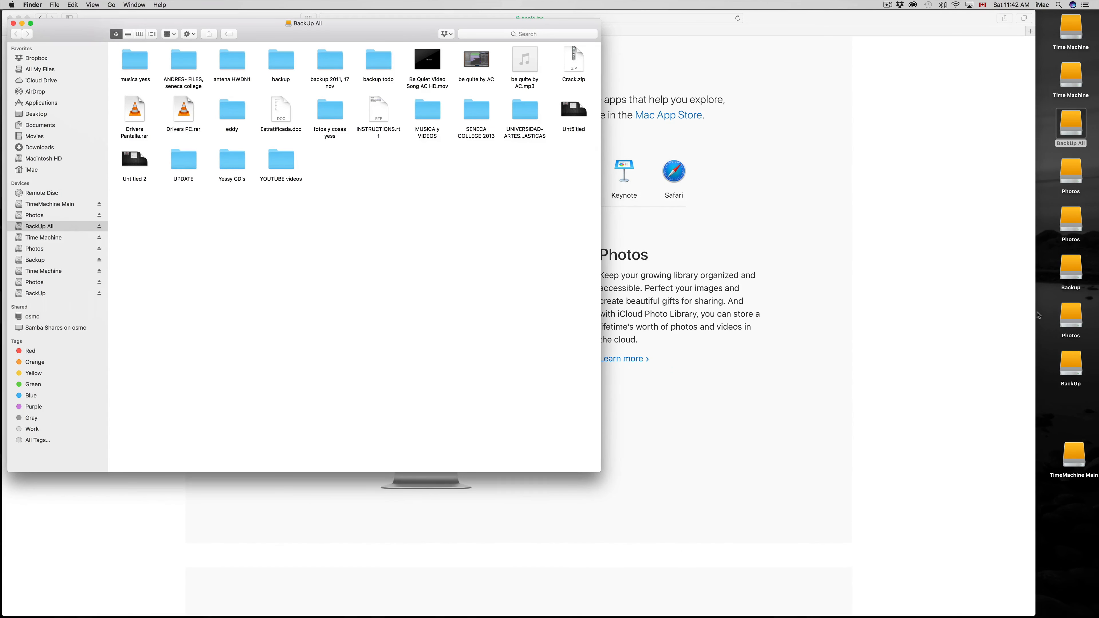
# Open the first Seagate drive's Backup volume from the desktop, place its window beside BackUp All and enlarge it.
pyautogui.click(1078, 289)
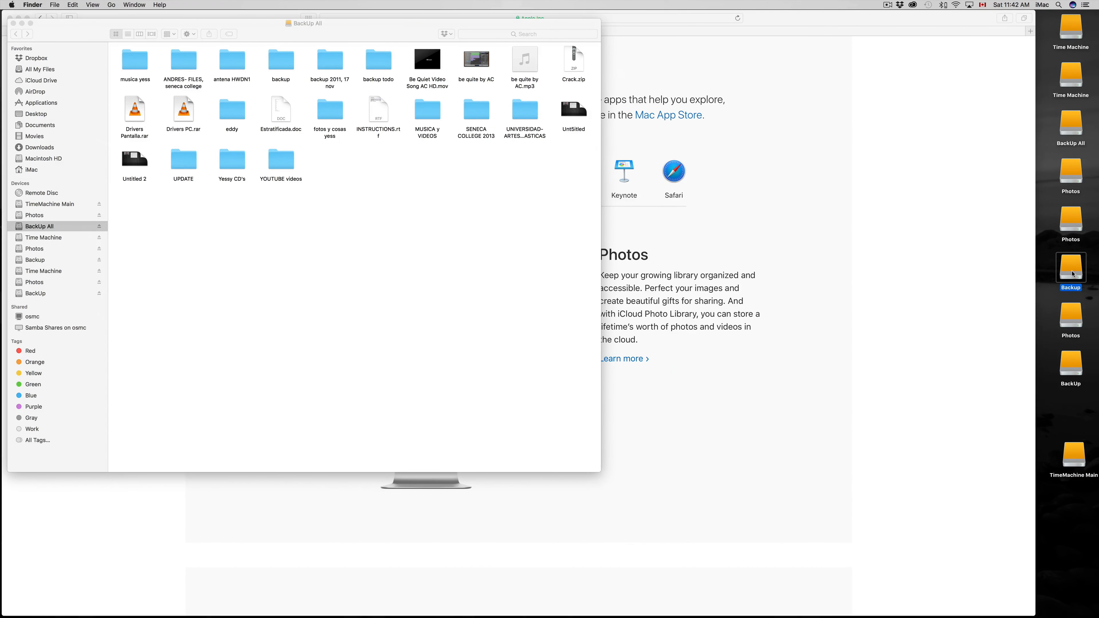
pyautogui.doubleClick(1073, 274)
pyautogui.moveTo(203, 33); pyautogui.dragTo(786, 25)
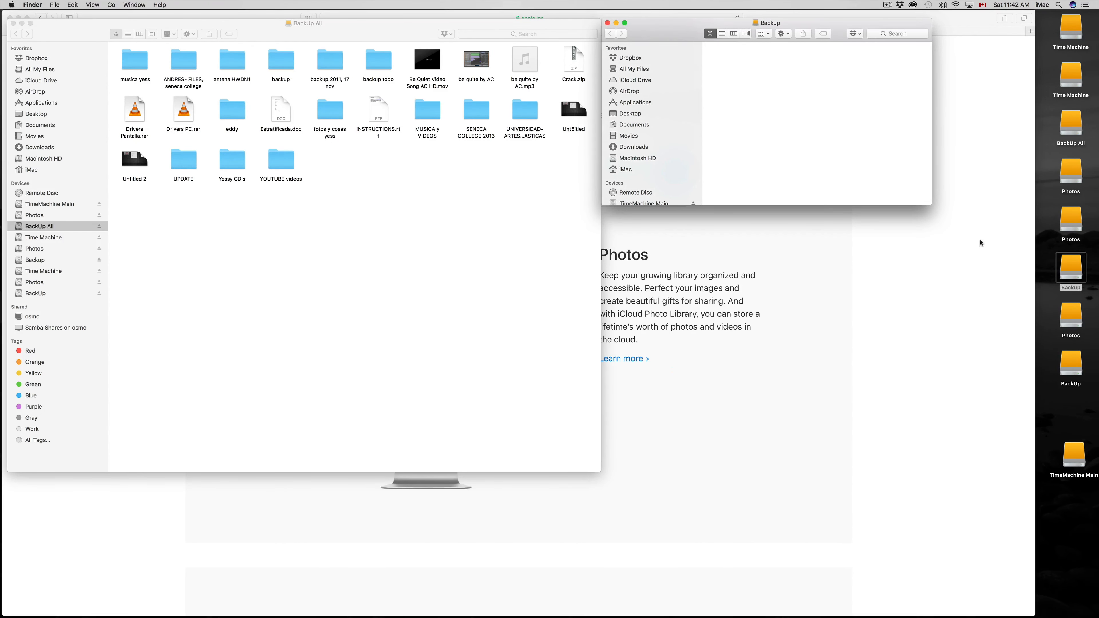
pyautogui.moveTo(929, 202); pyautogui.dragTo(1008, 450)
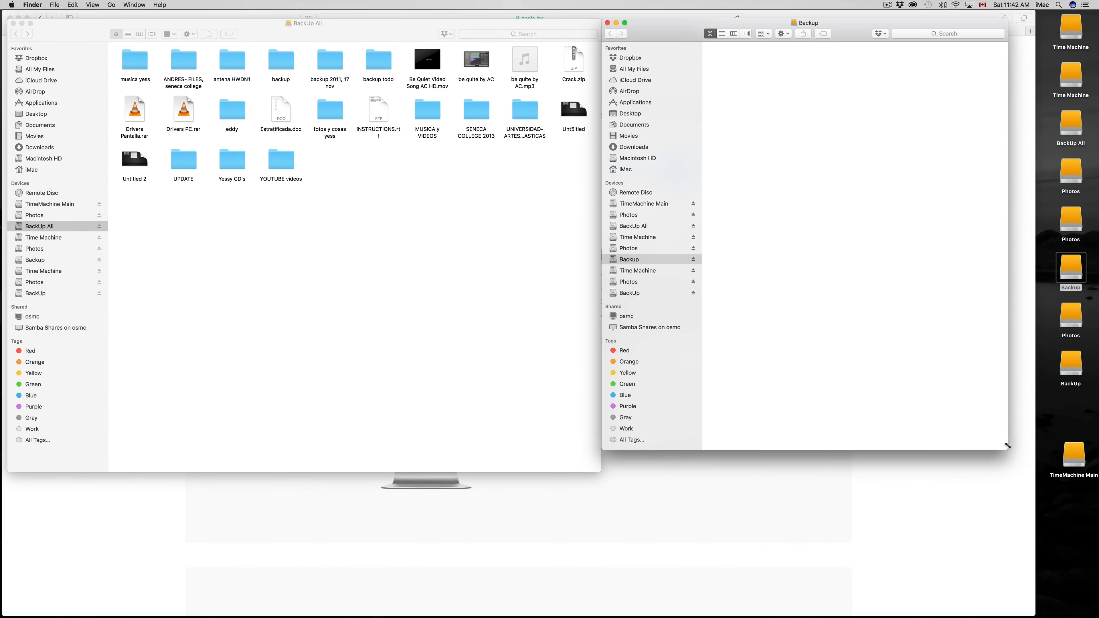
# Open the second Seagate drive's BackUp volume, enlarge its window and place it below the Backup window.
pyautogui.doubleClick(1071, 366)
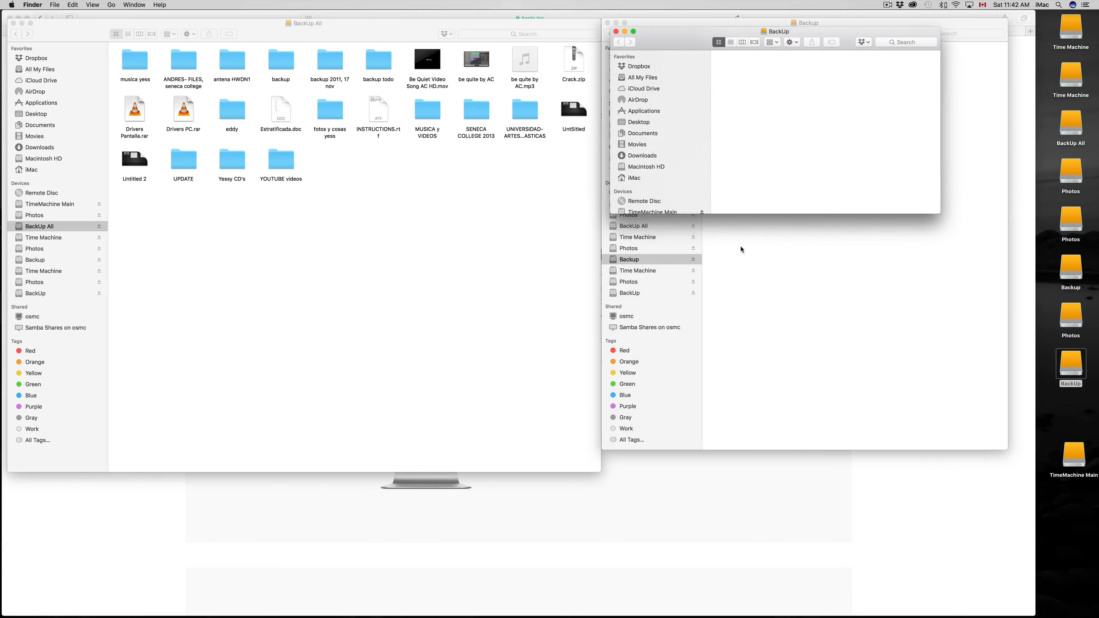
pyautogui.moveTo(687, 42); pyautogui.dragTo(307, 224)
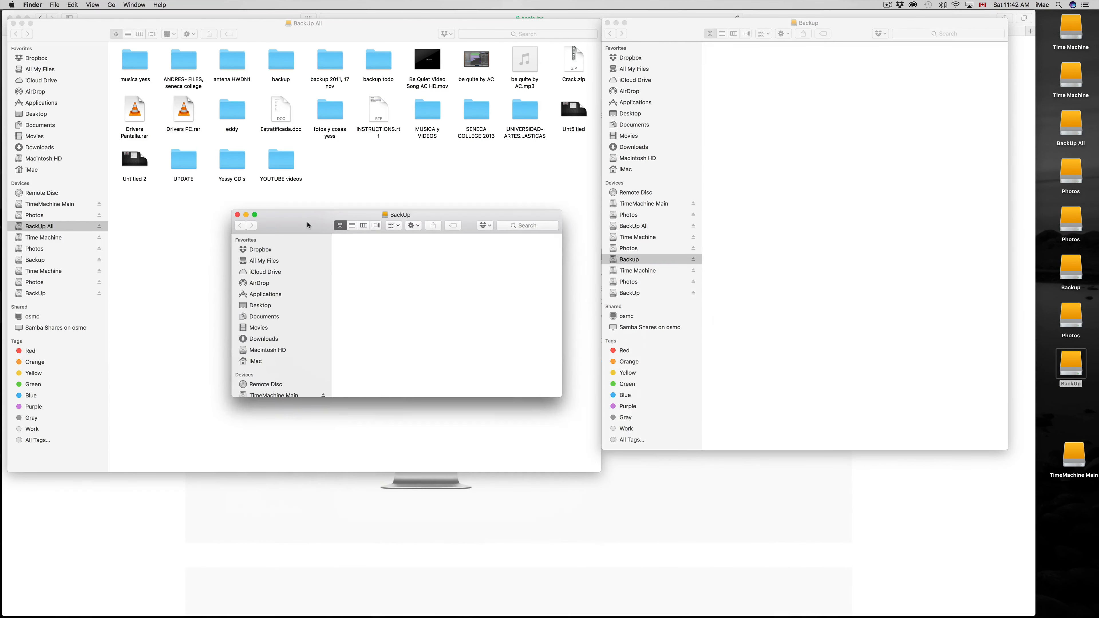
pyautogui.moveTo(561, 396); pyautogui.dragTo(685, 521)
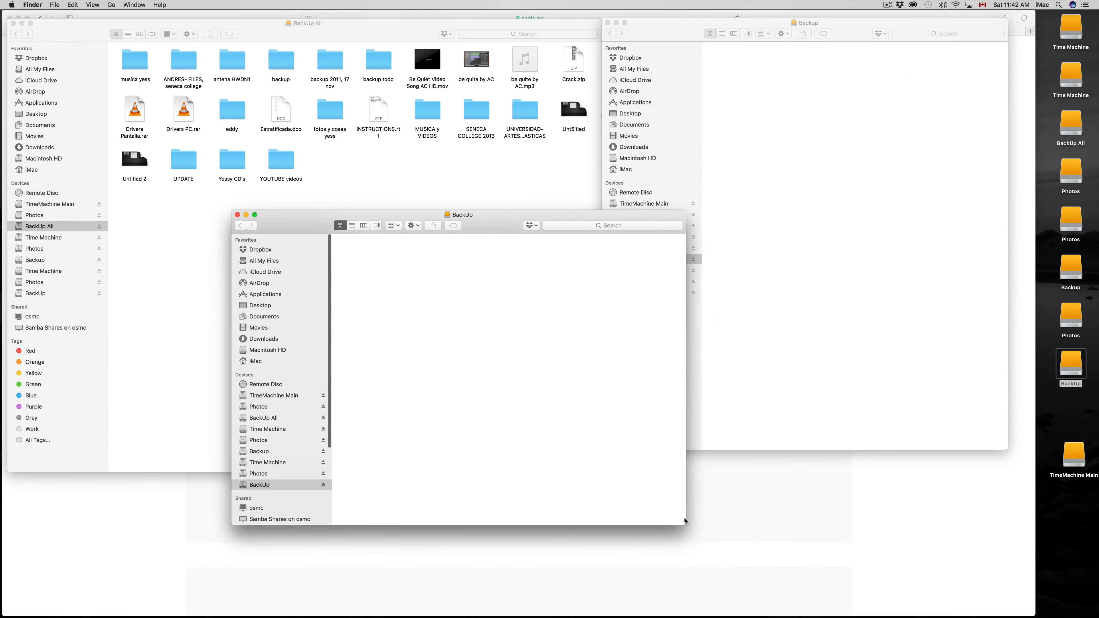
pyautogui.moveTo(513, 221); pyautogui.dragTo(871, 275)
# Select and copy all 24 files and folders in the BackUp All drive.
pyautogui.click(519, 197)
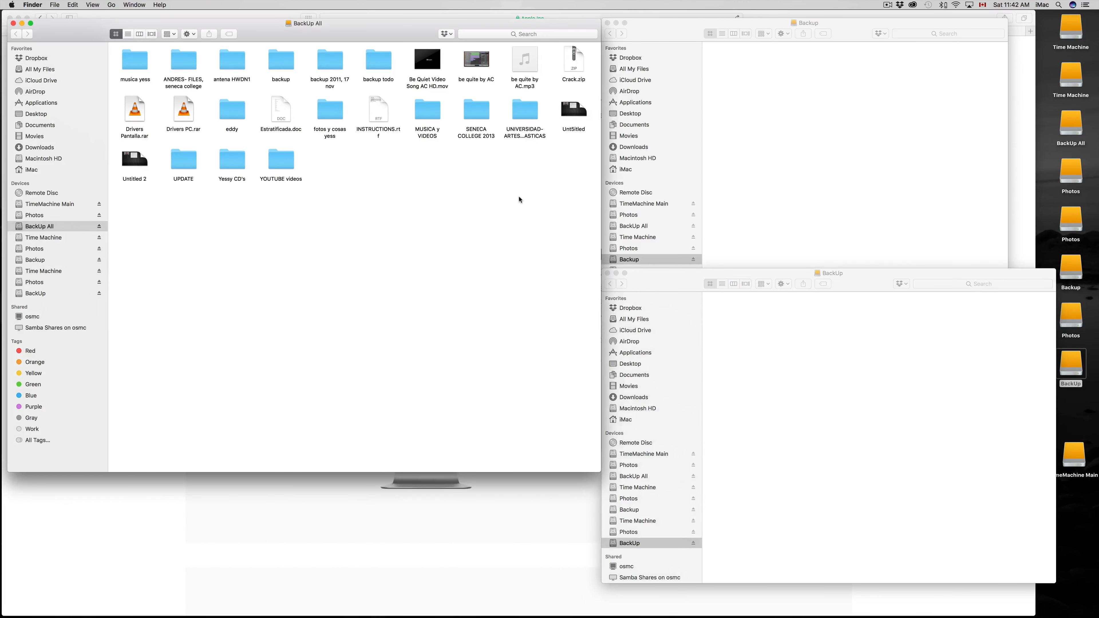
pyautogui.moveTo(570, 272); pyautogui.dragTo(129, 57)
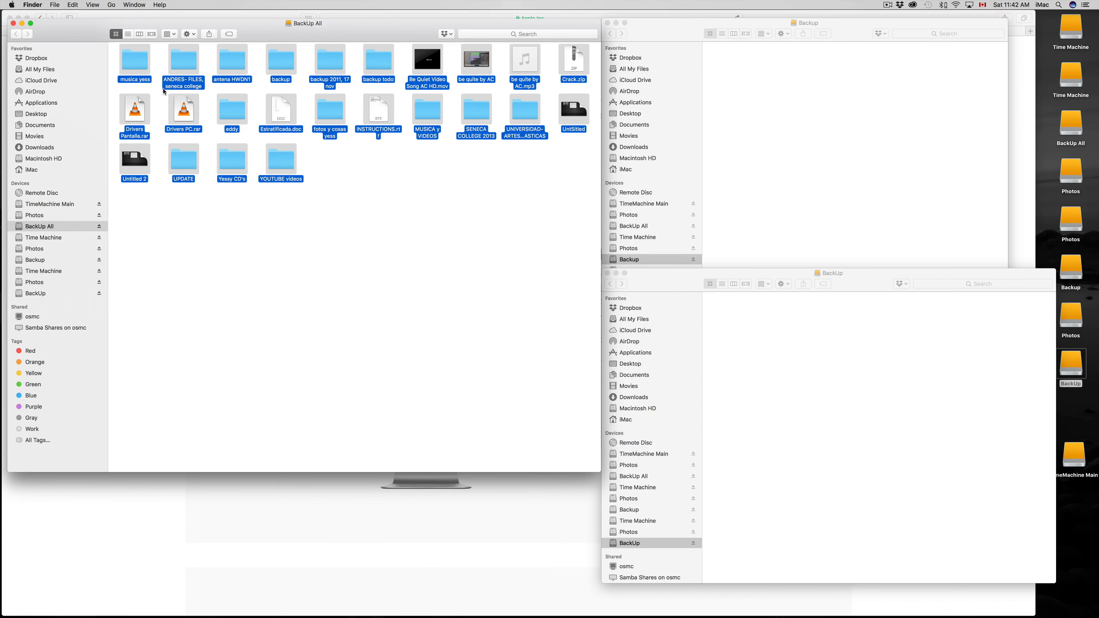
pyautogui.rightClick(139, 66)
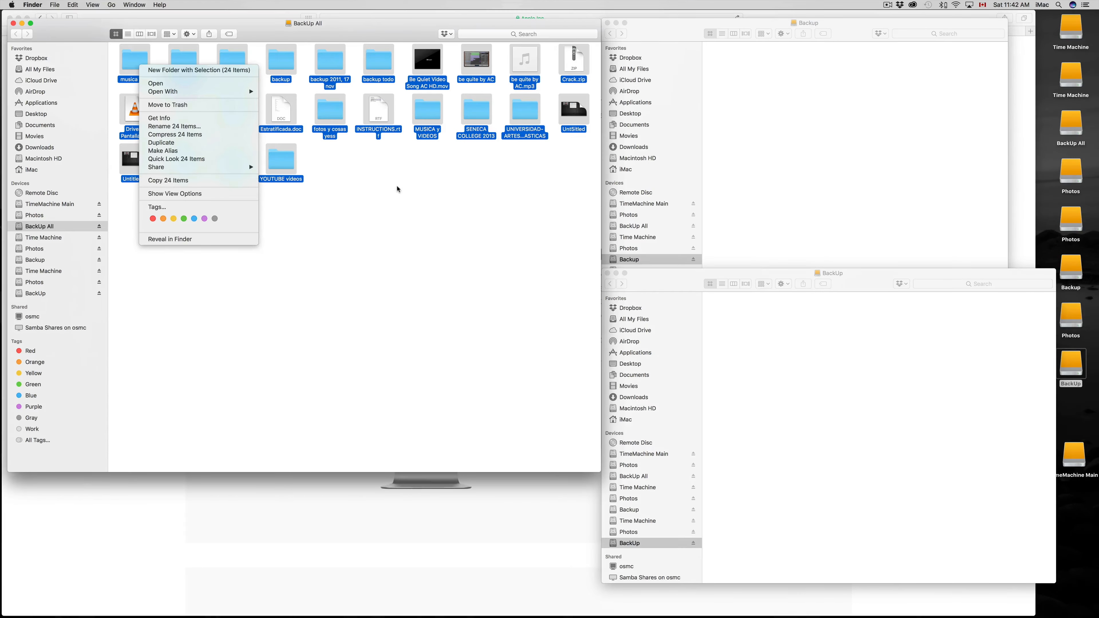
pyautogui.click(397, 187)
pyautogui.click(379, 185)
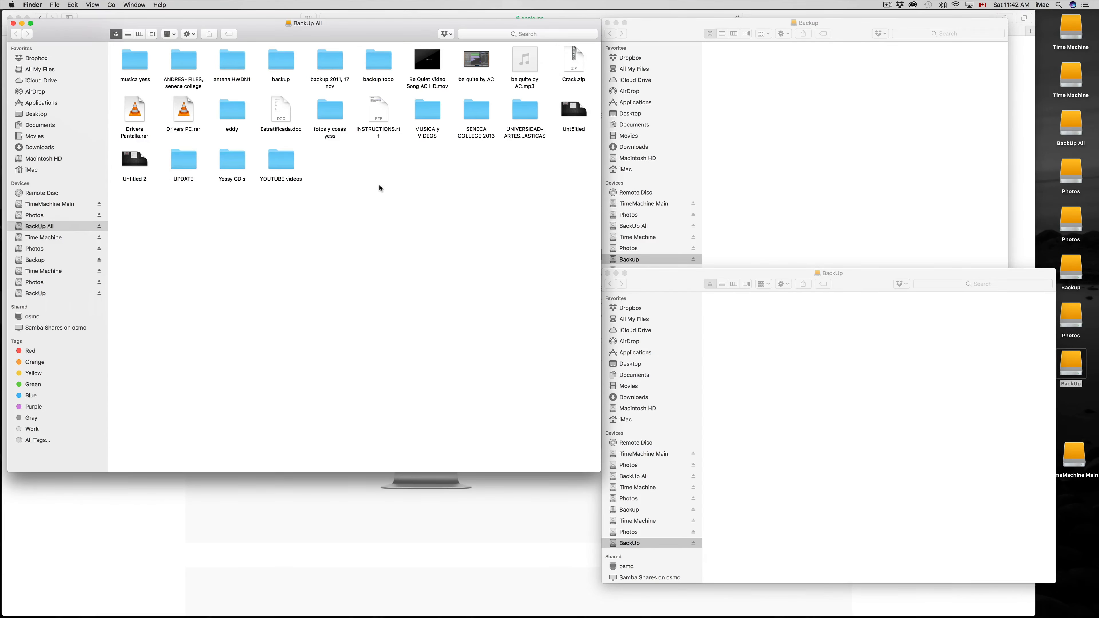
pyautogui.press('super+a')
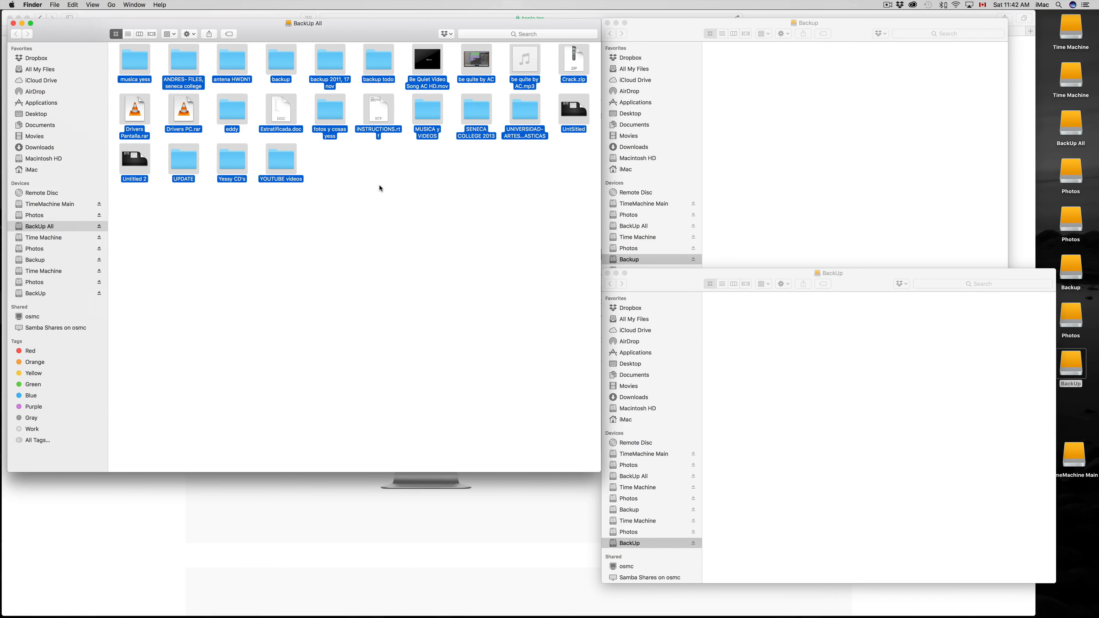
# Paste the 24 copied items into the first Seagate drive's Backup volume.
pyautogui.click(810, 120)
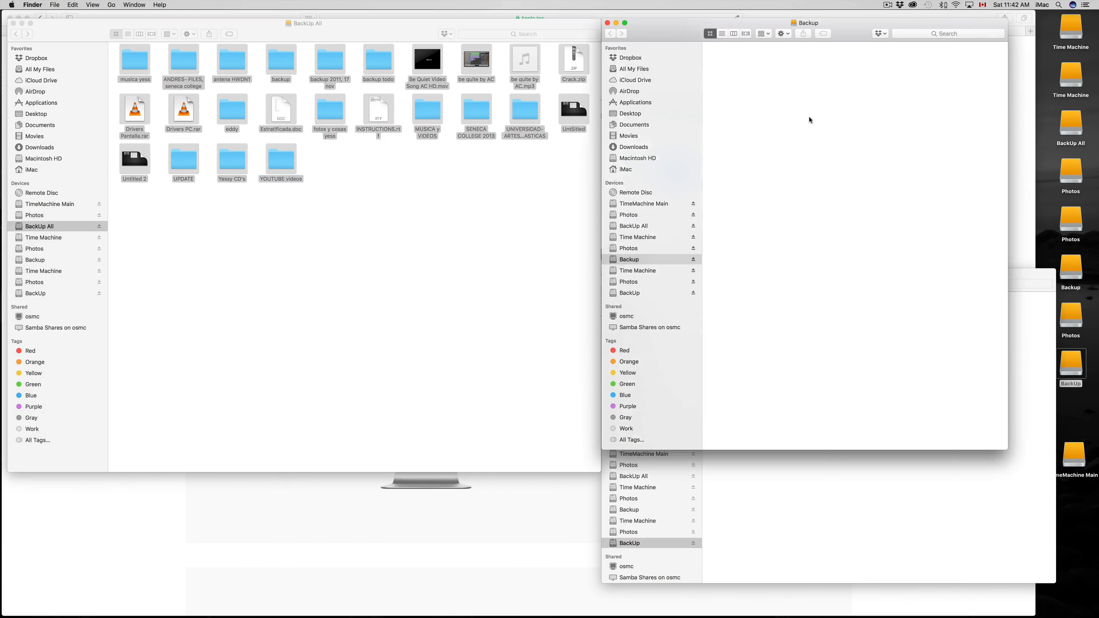
pyautogui.rightClick(792, 93)
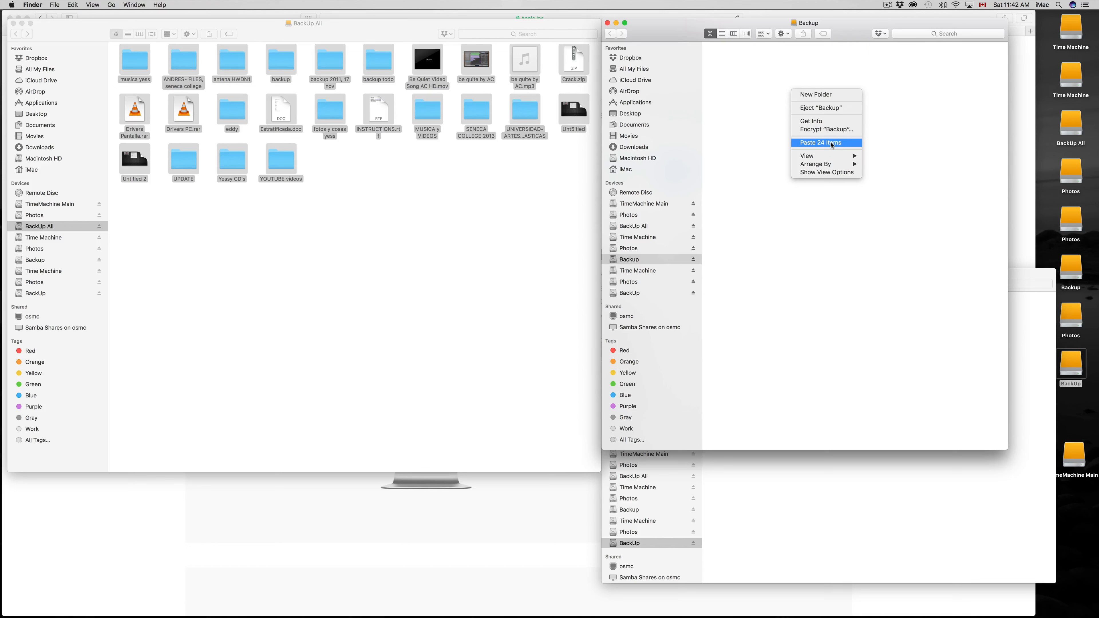
pyautogui.click(756, 146)
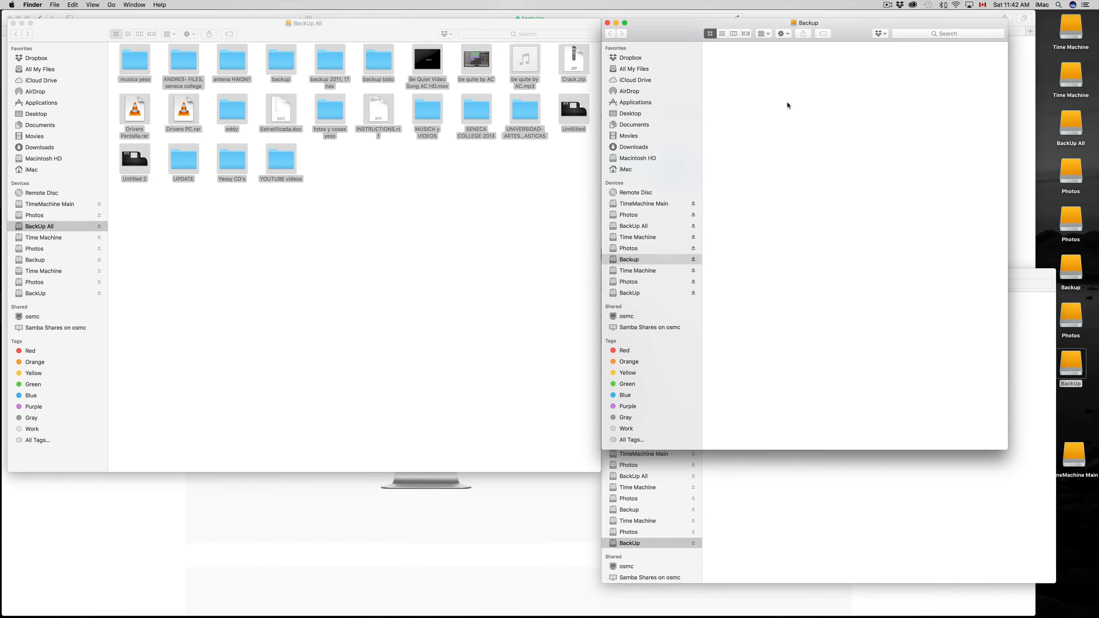
pyautogui.press('super+v')
# Paste the same items into the second Seagate drive's BackUp volume, then close the BackUp All window and move the copy progress window aside.
pyautogui.click(817, 520)
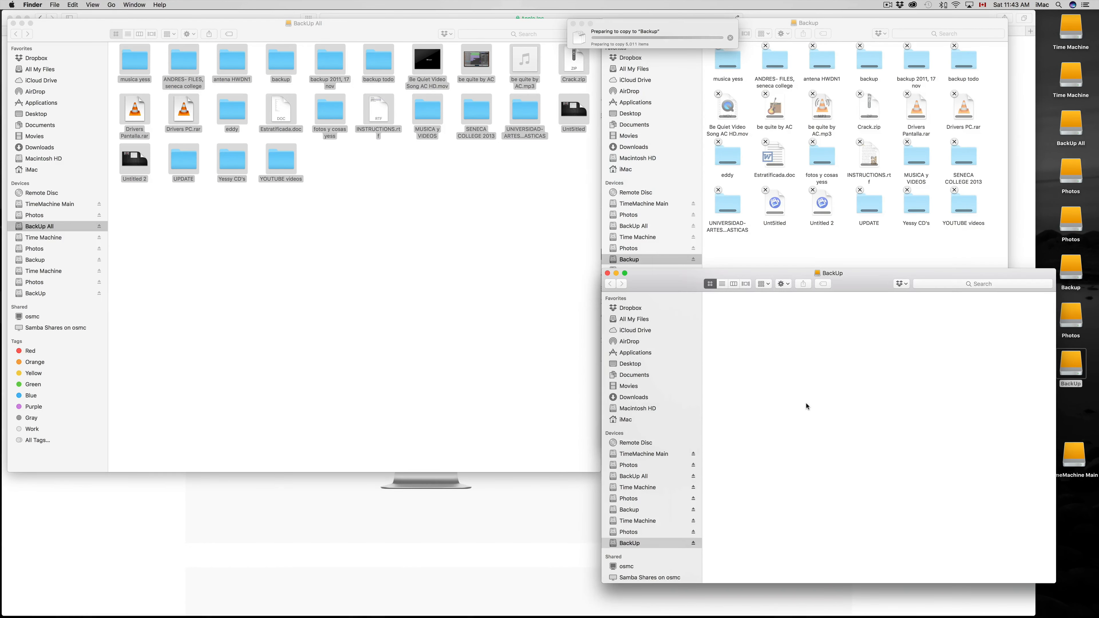
pyautogui.press('super+v')
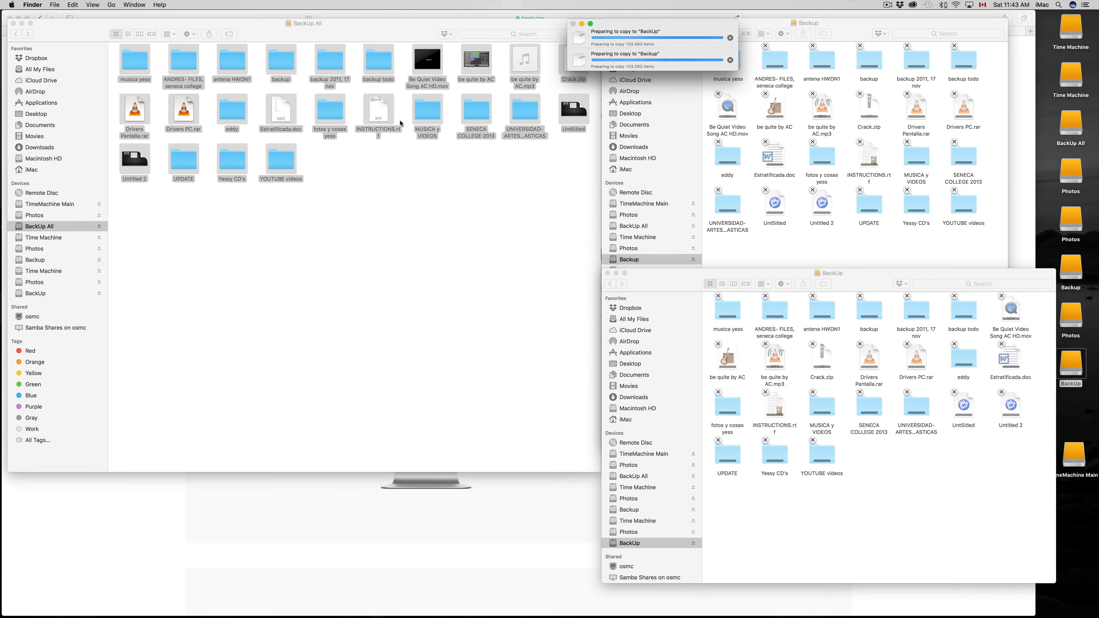
pyautogui.press('super+w')
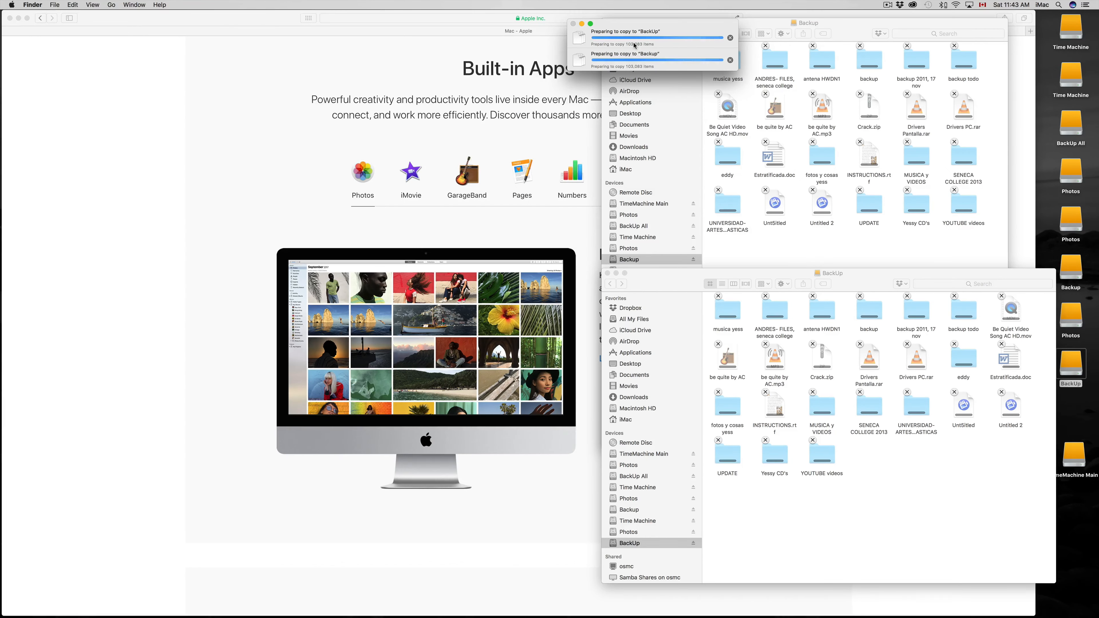
pyautogui.moveTo(663, 27); pyautogui.dragTo(225, 56)
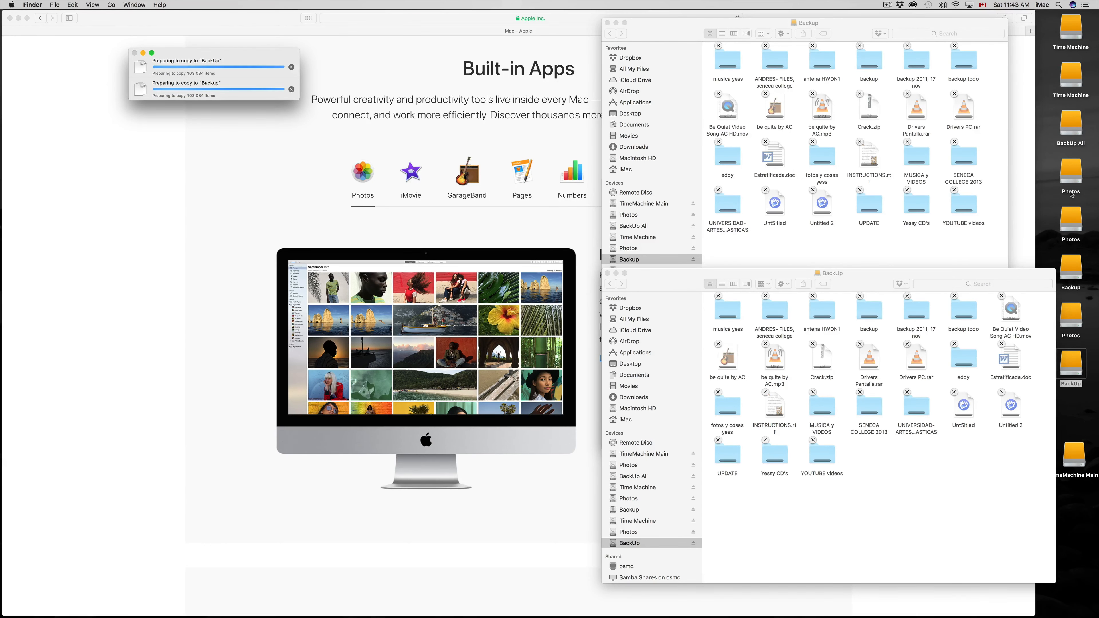
# Open the existing Photos drive, move its window clear of the backup windows and select its FOTOS folder.
pyautogui.doubleClick(1072, 181)
pyautogui.moveTo(727, 181); pyautogui.dragTo(302, 157)
pyautogui.click(160, 200)
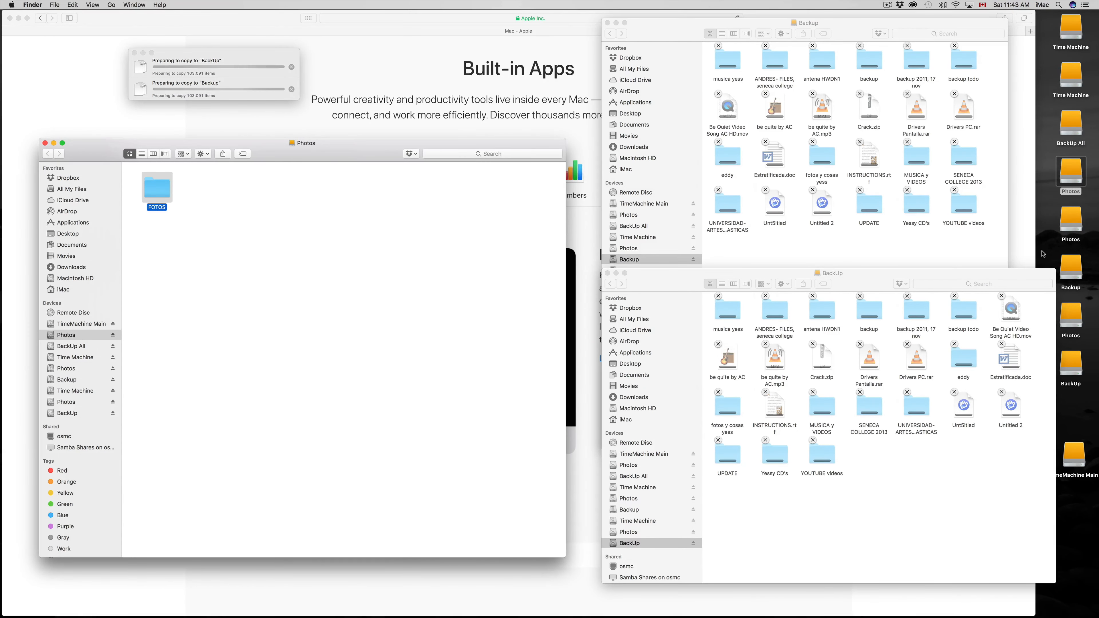
# Open the new Photos volumes of both Seagate drives and arrange their windows one above the other.
pyautogui.doubleClick(1072, 220)
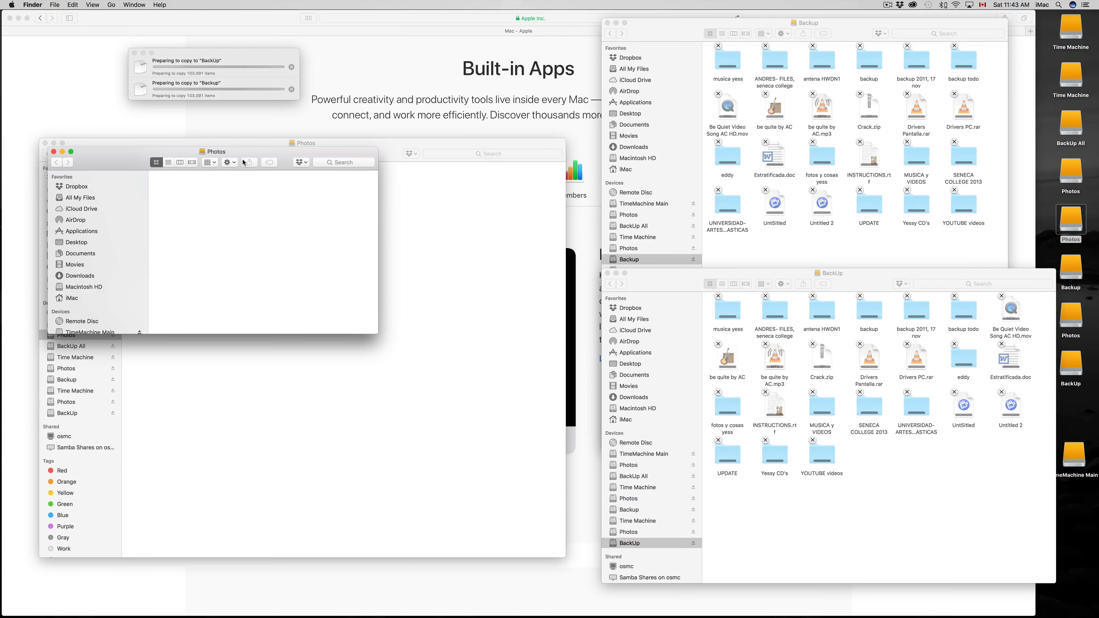
pyautogui.moveTo(257, 164); pyautogui.dragTo(627, 105)
pyautogui.doubleClick(1075, 325)
pyautogui.moveTo(487, 114); pyautogui.dragTo(470, 299)
# Copy the FOTOS folder from the existing Photos drive to both new Photos volumes and shift the copy progress window aside.
pyautogui.click(160, 191)
pyautogui.click(160, 190)
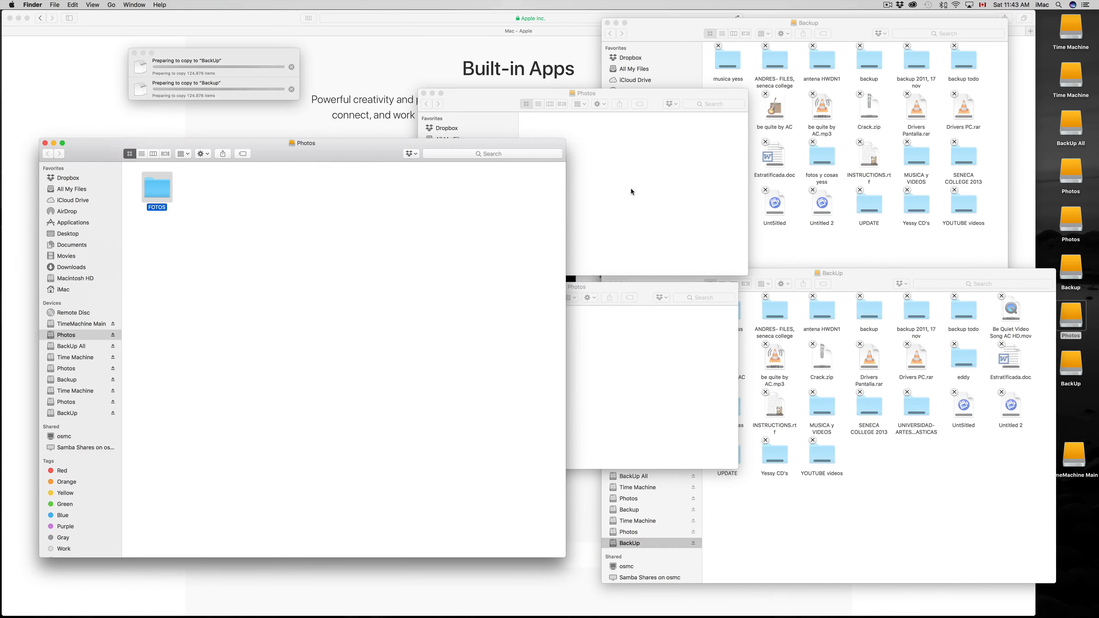
pyautogui.click(632, 192)
pyautogui.click(637, 390)
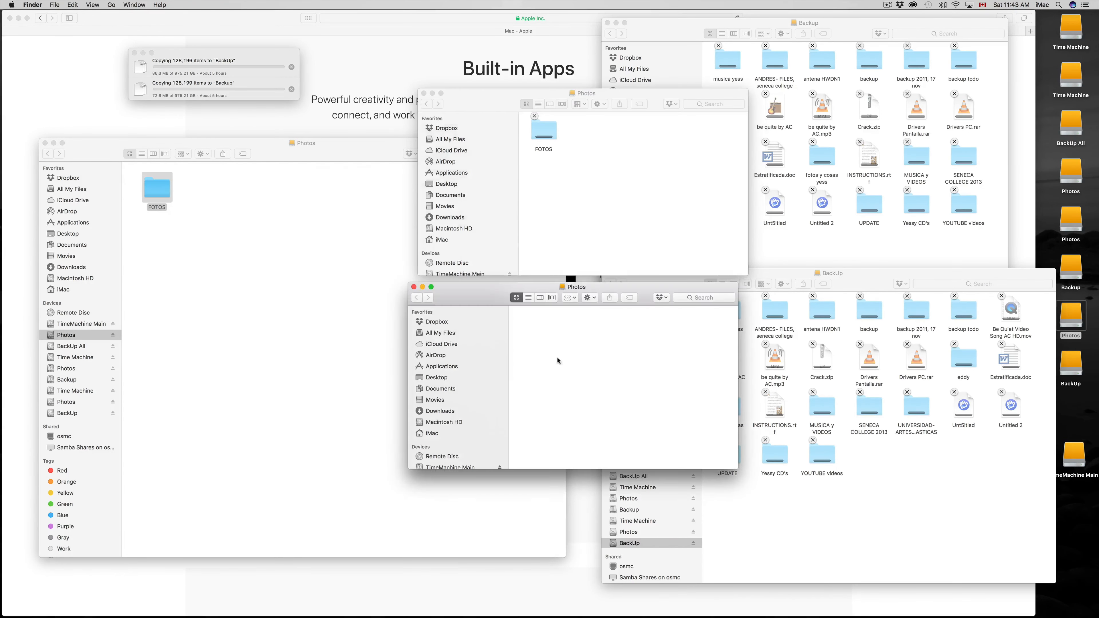
pyautogui.moveTo(169, 195); pyautogui.dragTo(552, 342)
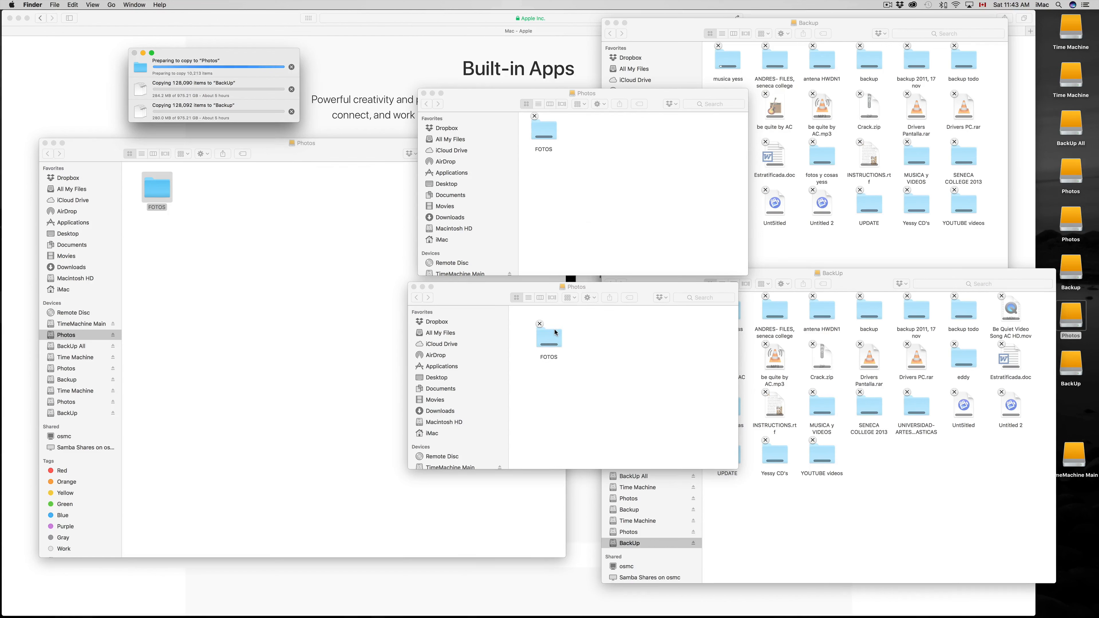
pyautogui.moveTo(233, 61); pyautogui.dragTo(306, 51)
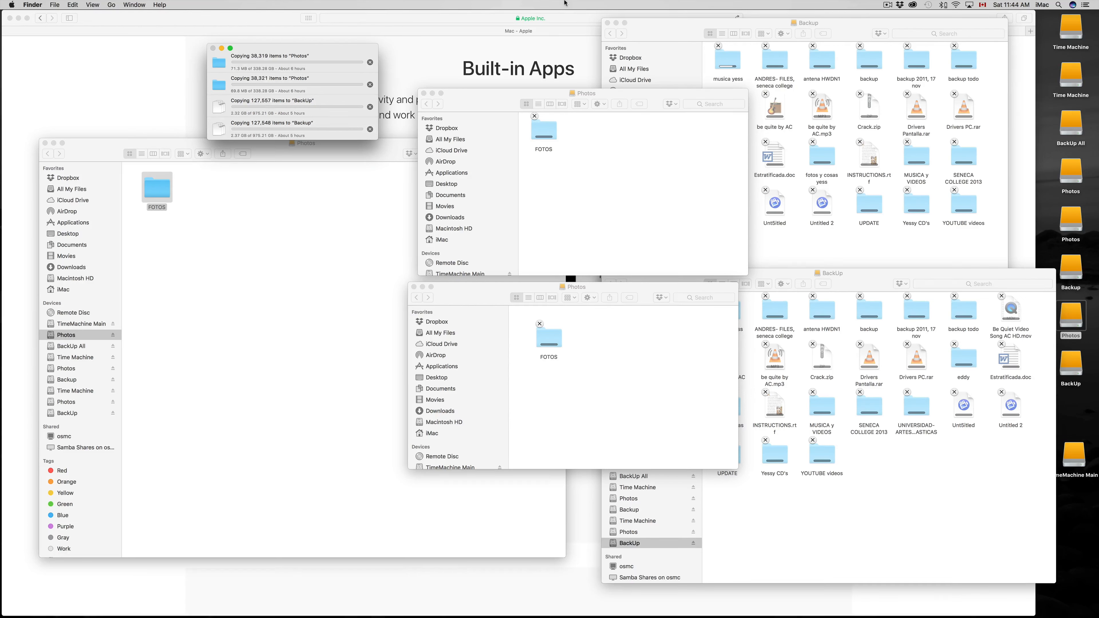
pyautogui.click(928, 5)
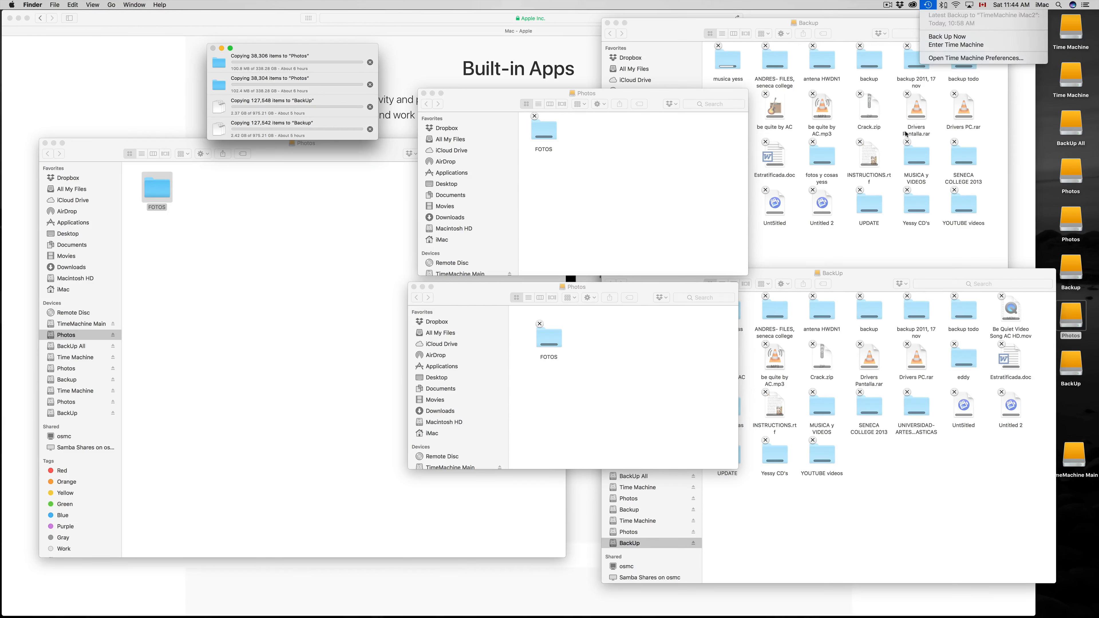
pyautogui.click(824, 552)
pyautogui.moveTo(681, 611)
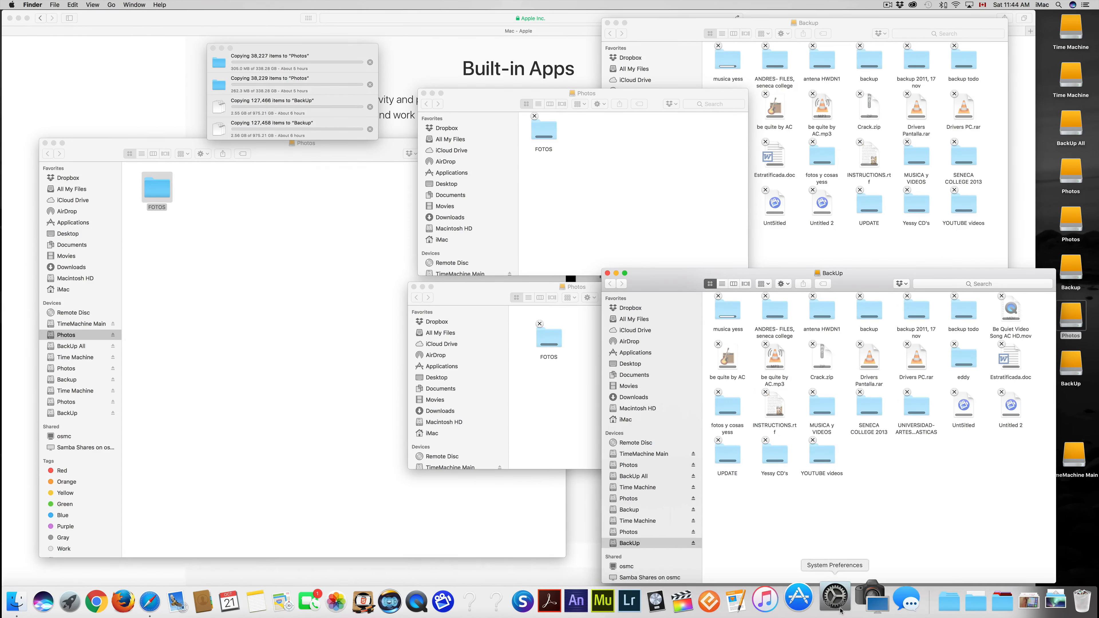
pyautogui.click(322, 49)
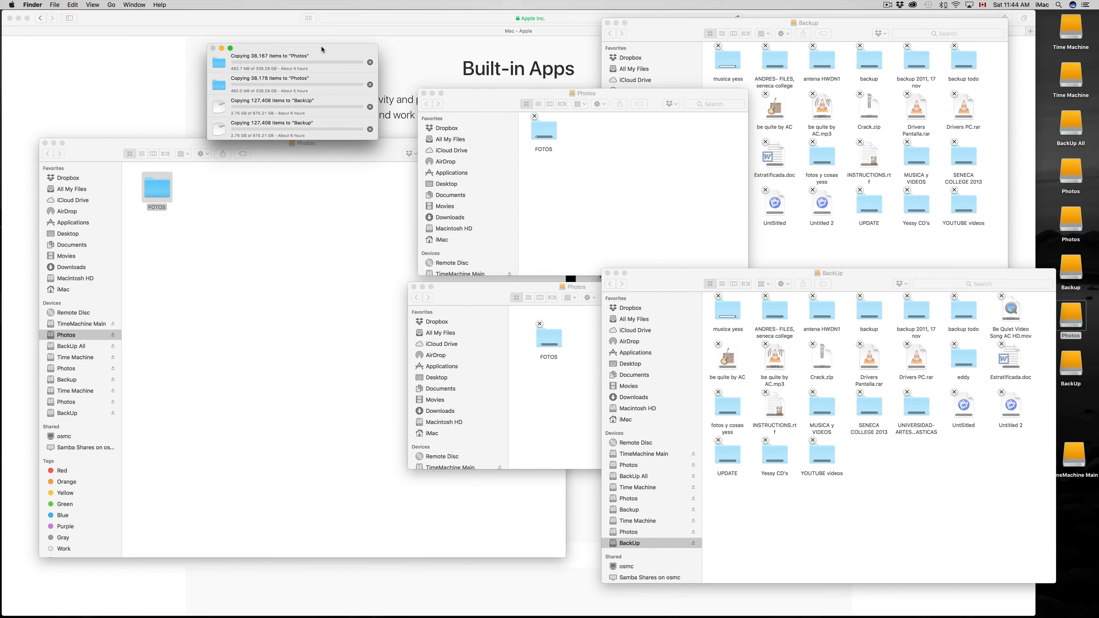
# Review the backup disks listed in the Time Machine preferences, then close the preferences and nudge the copy progress window aside.
pyautogui.click(936, 5)
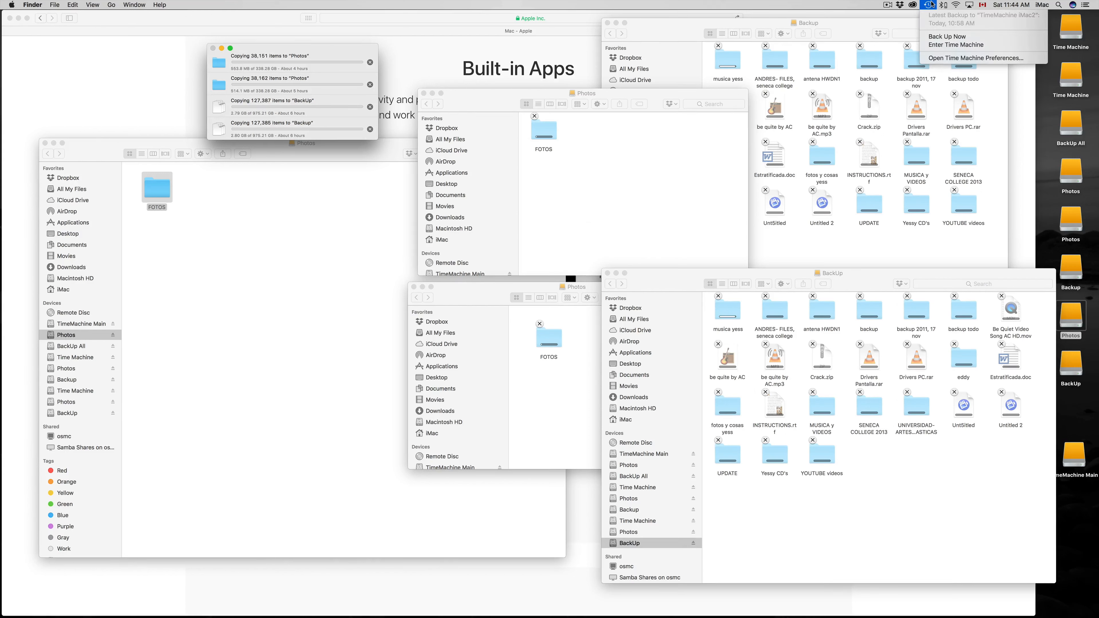
pyautogui.click(969, 59)
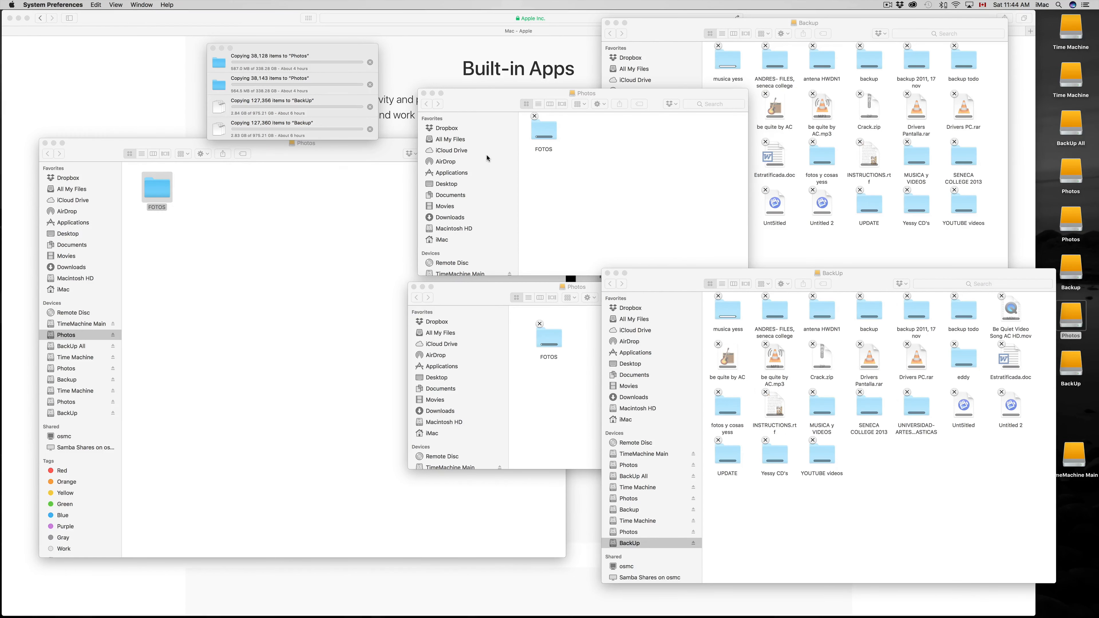
pyautogui.moveTo(558, 94); pyautogui.dragTo(404, 182)
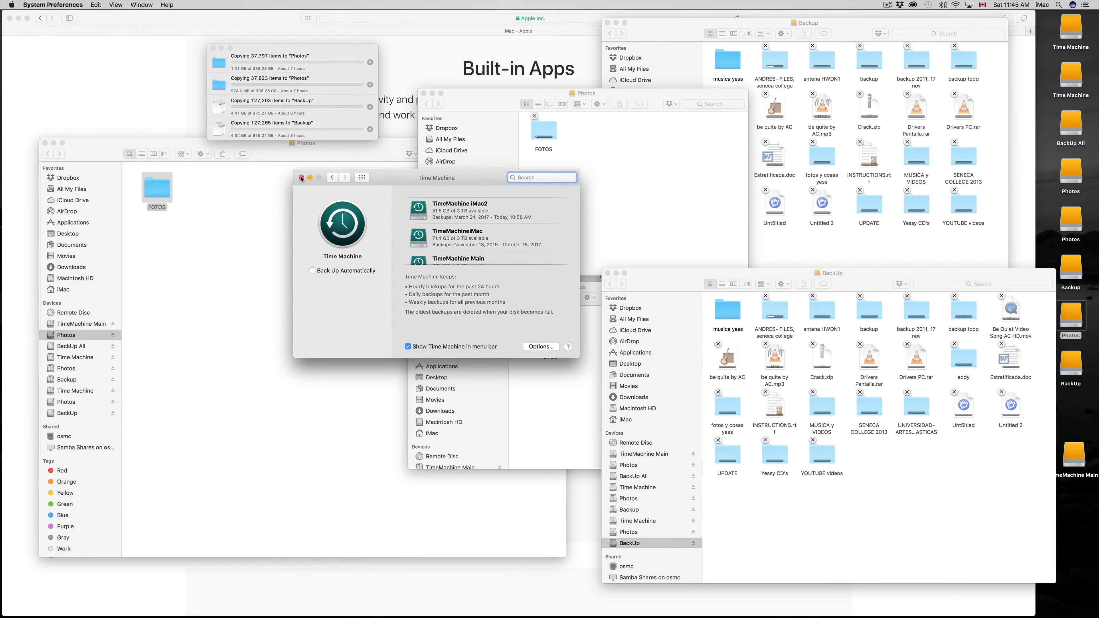
pyautogui.click(302, 178)
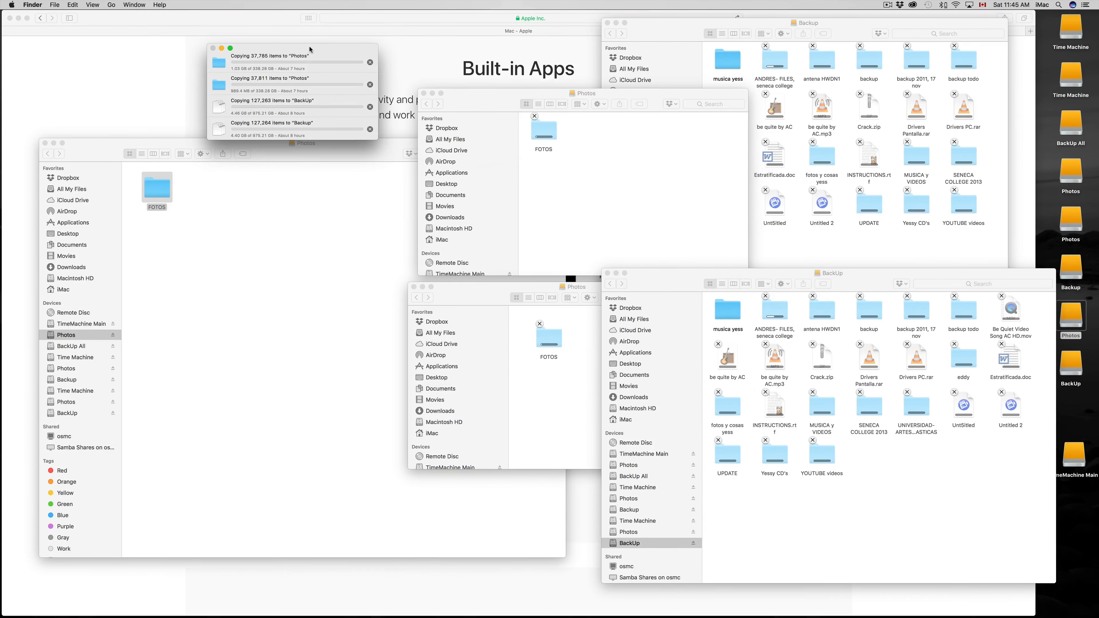
pyautogui.moveTo(310, 48); pyautogui.dragTo(332, 45)
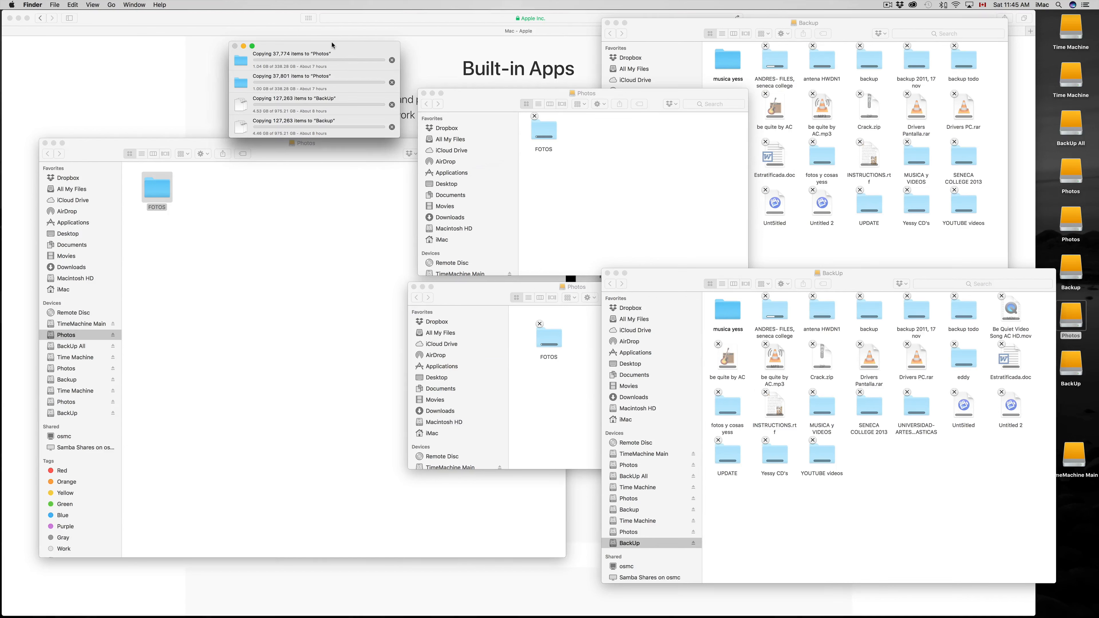